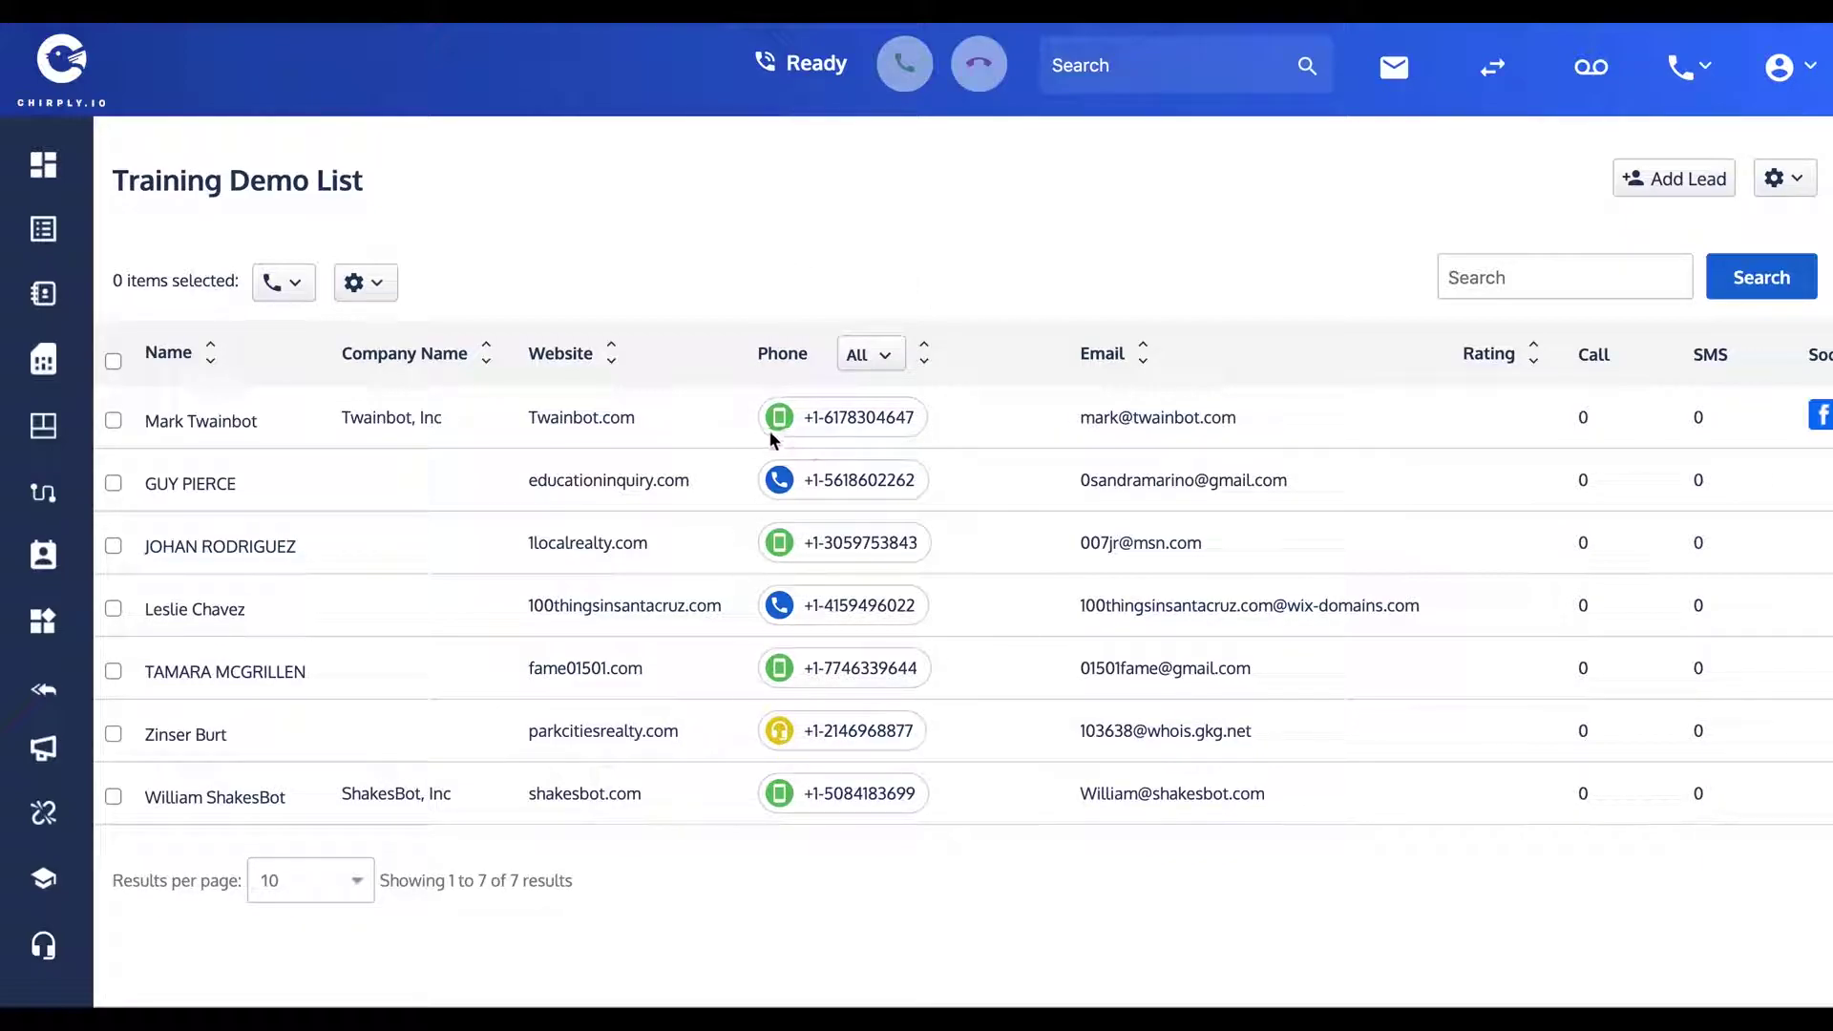
left_click(838, 417)
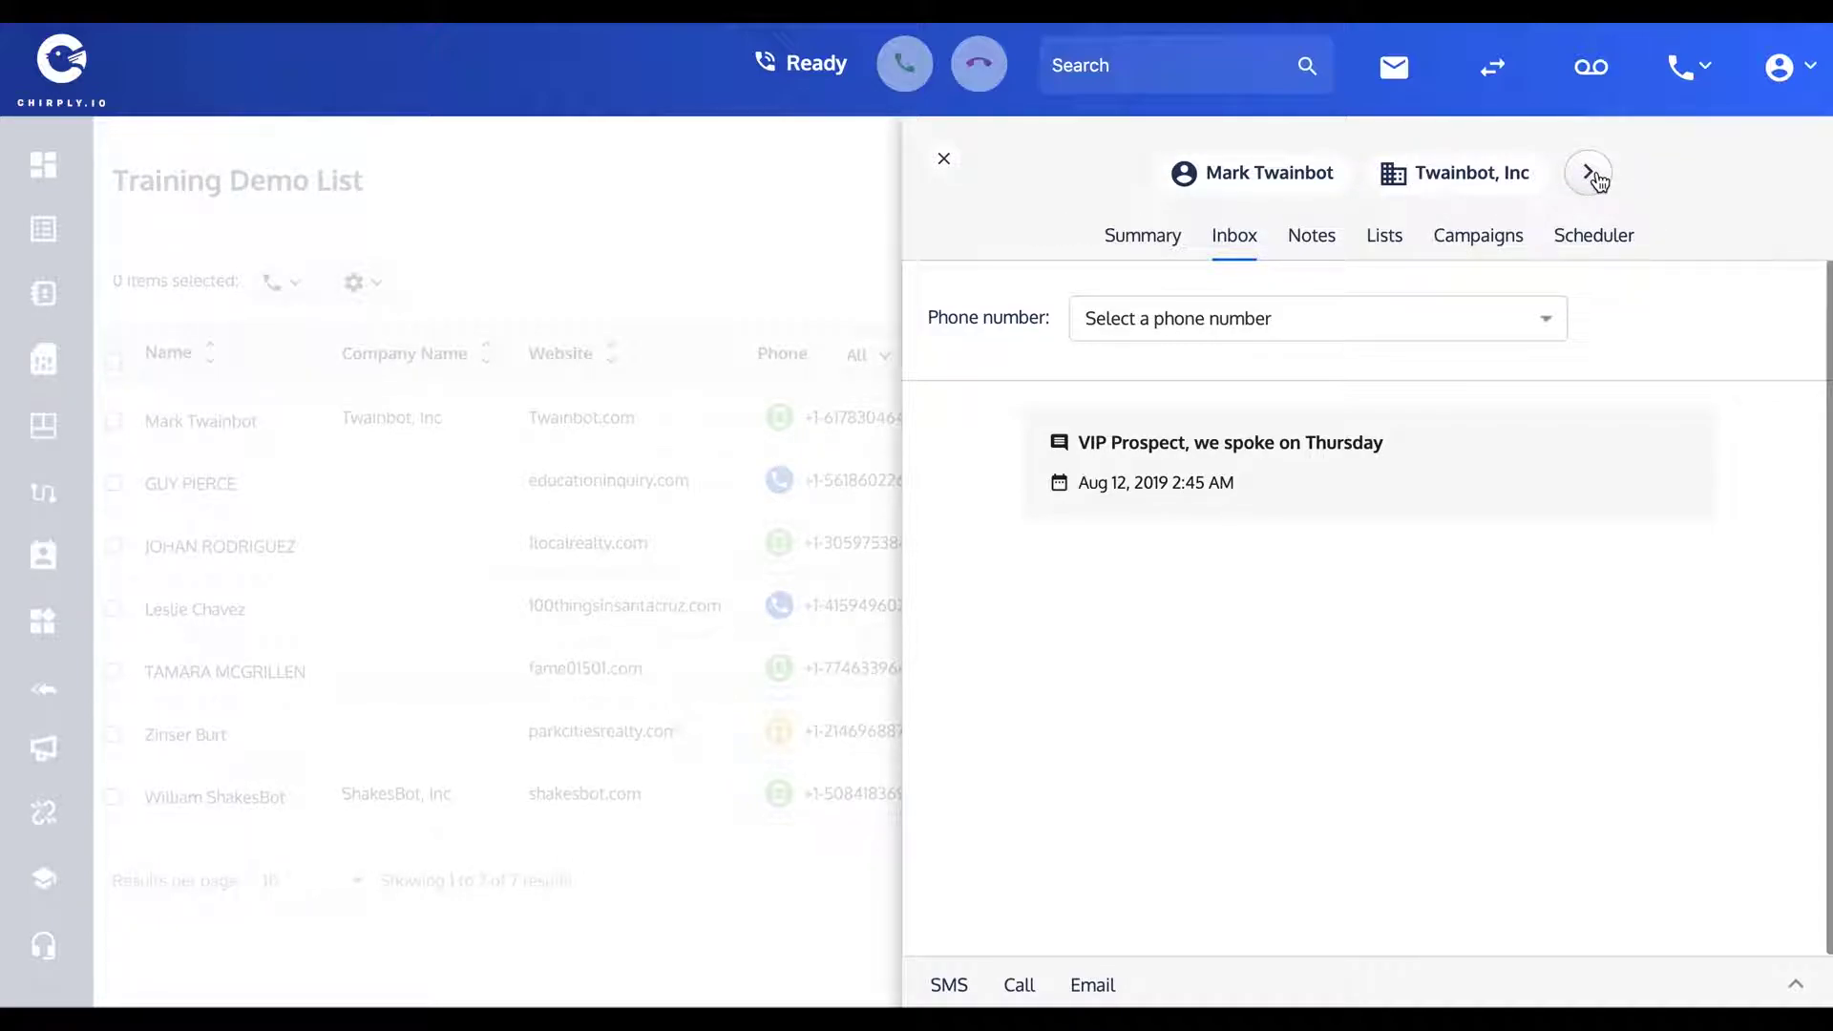
left_click(1607, 180)
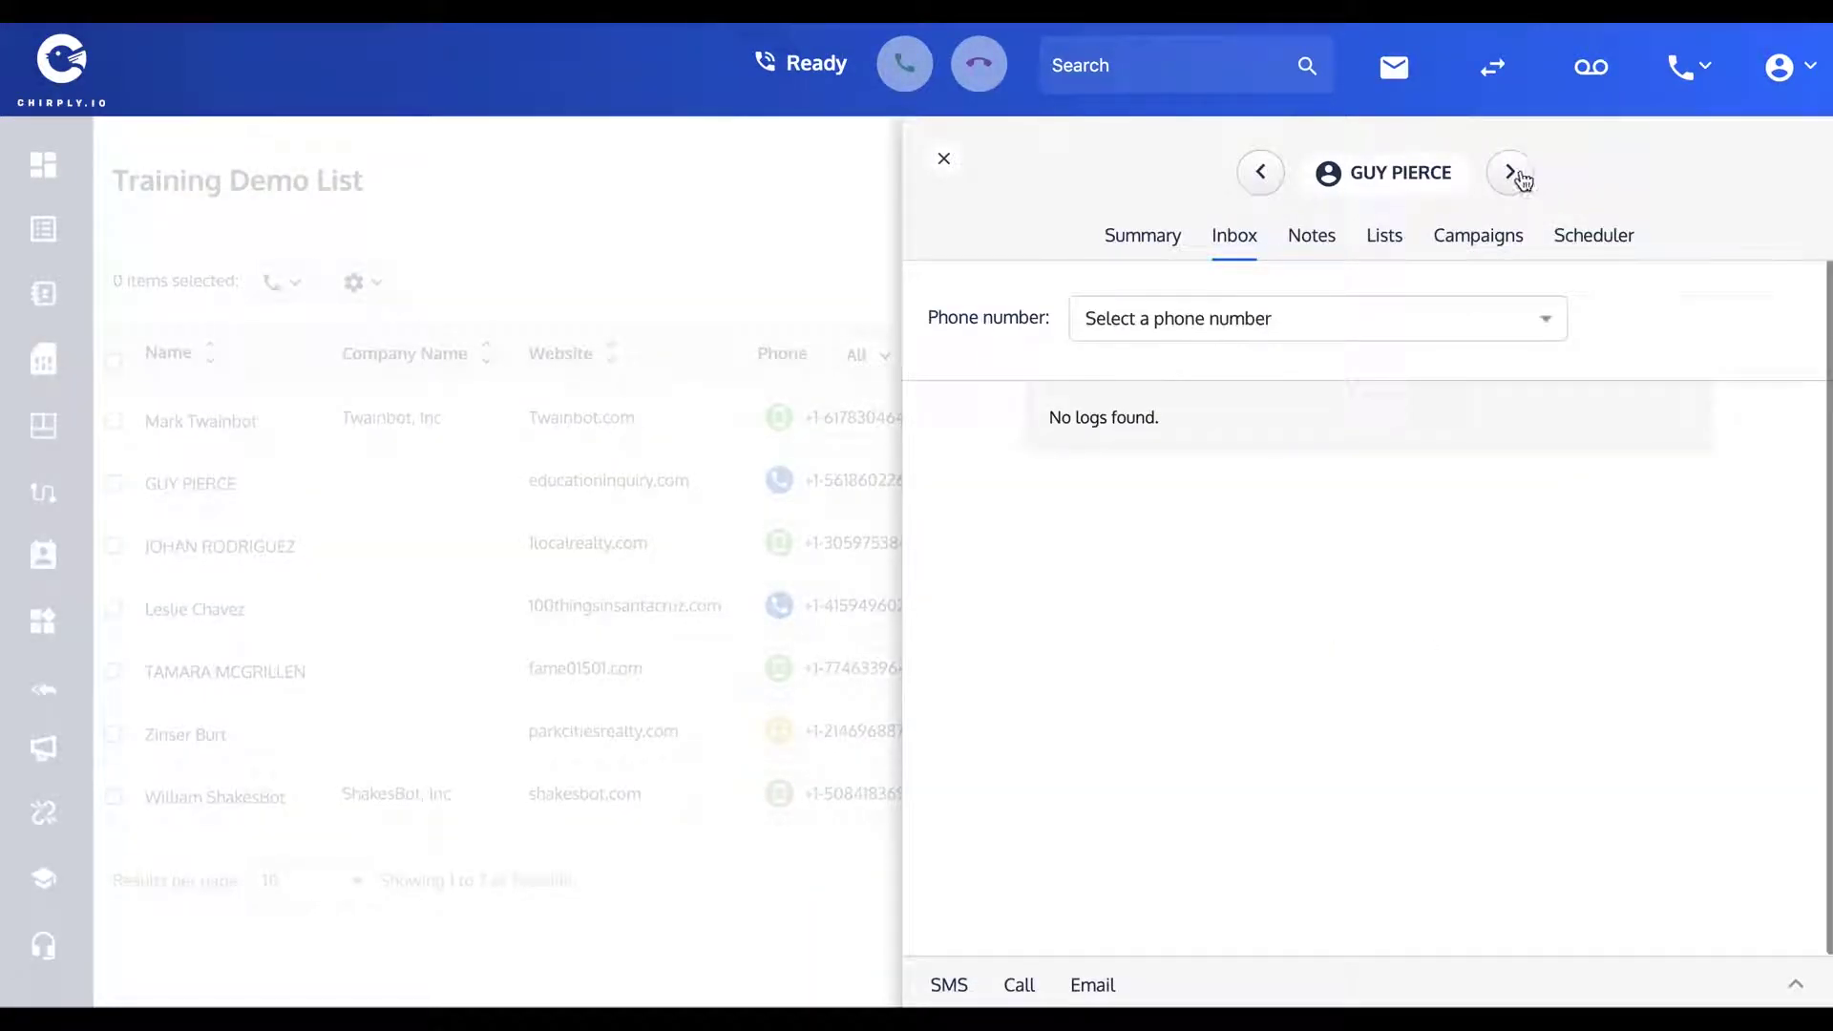
left_click(1518, 174)
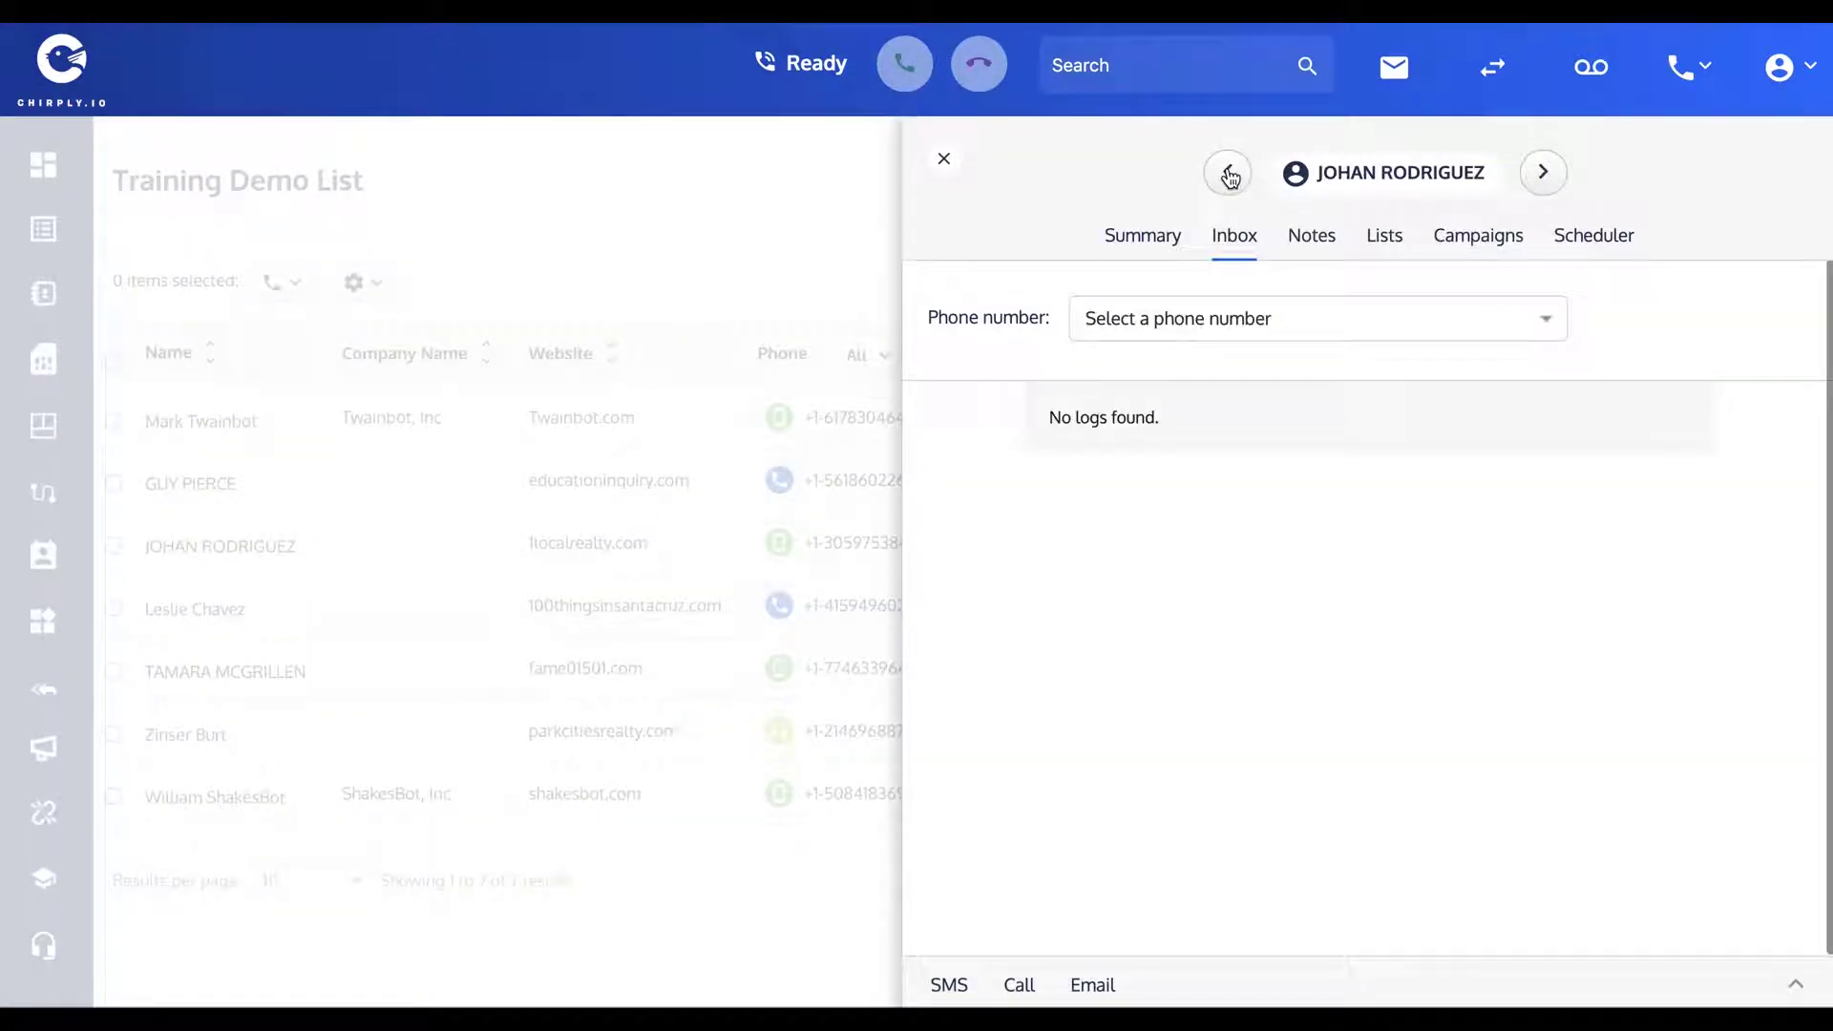
left_click(1227, 174)
- Return to Mark Twainbot and view his Summary down to the Default Number and List sections
left_click(1256, 170)
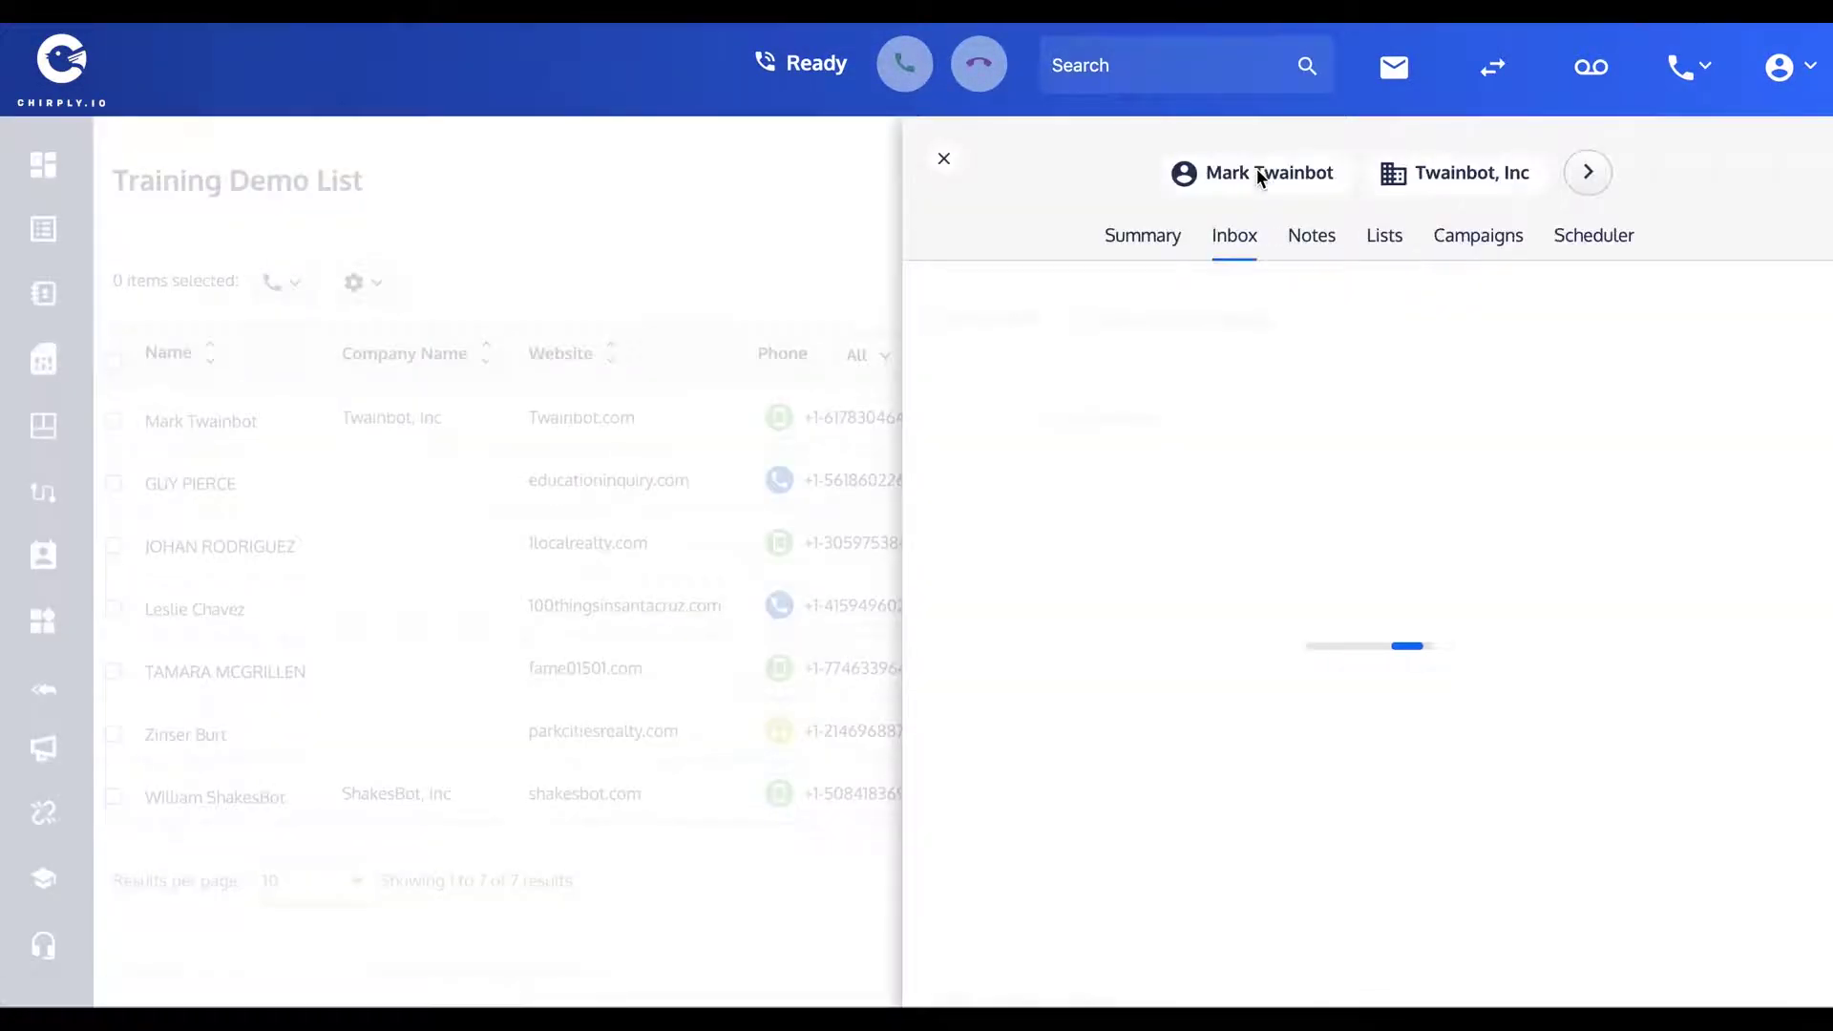
left_click(1134, 245)
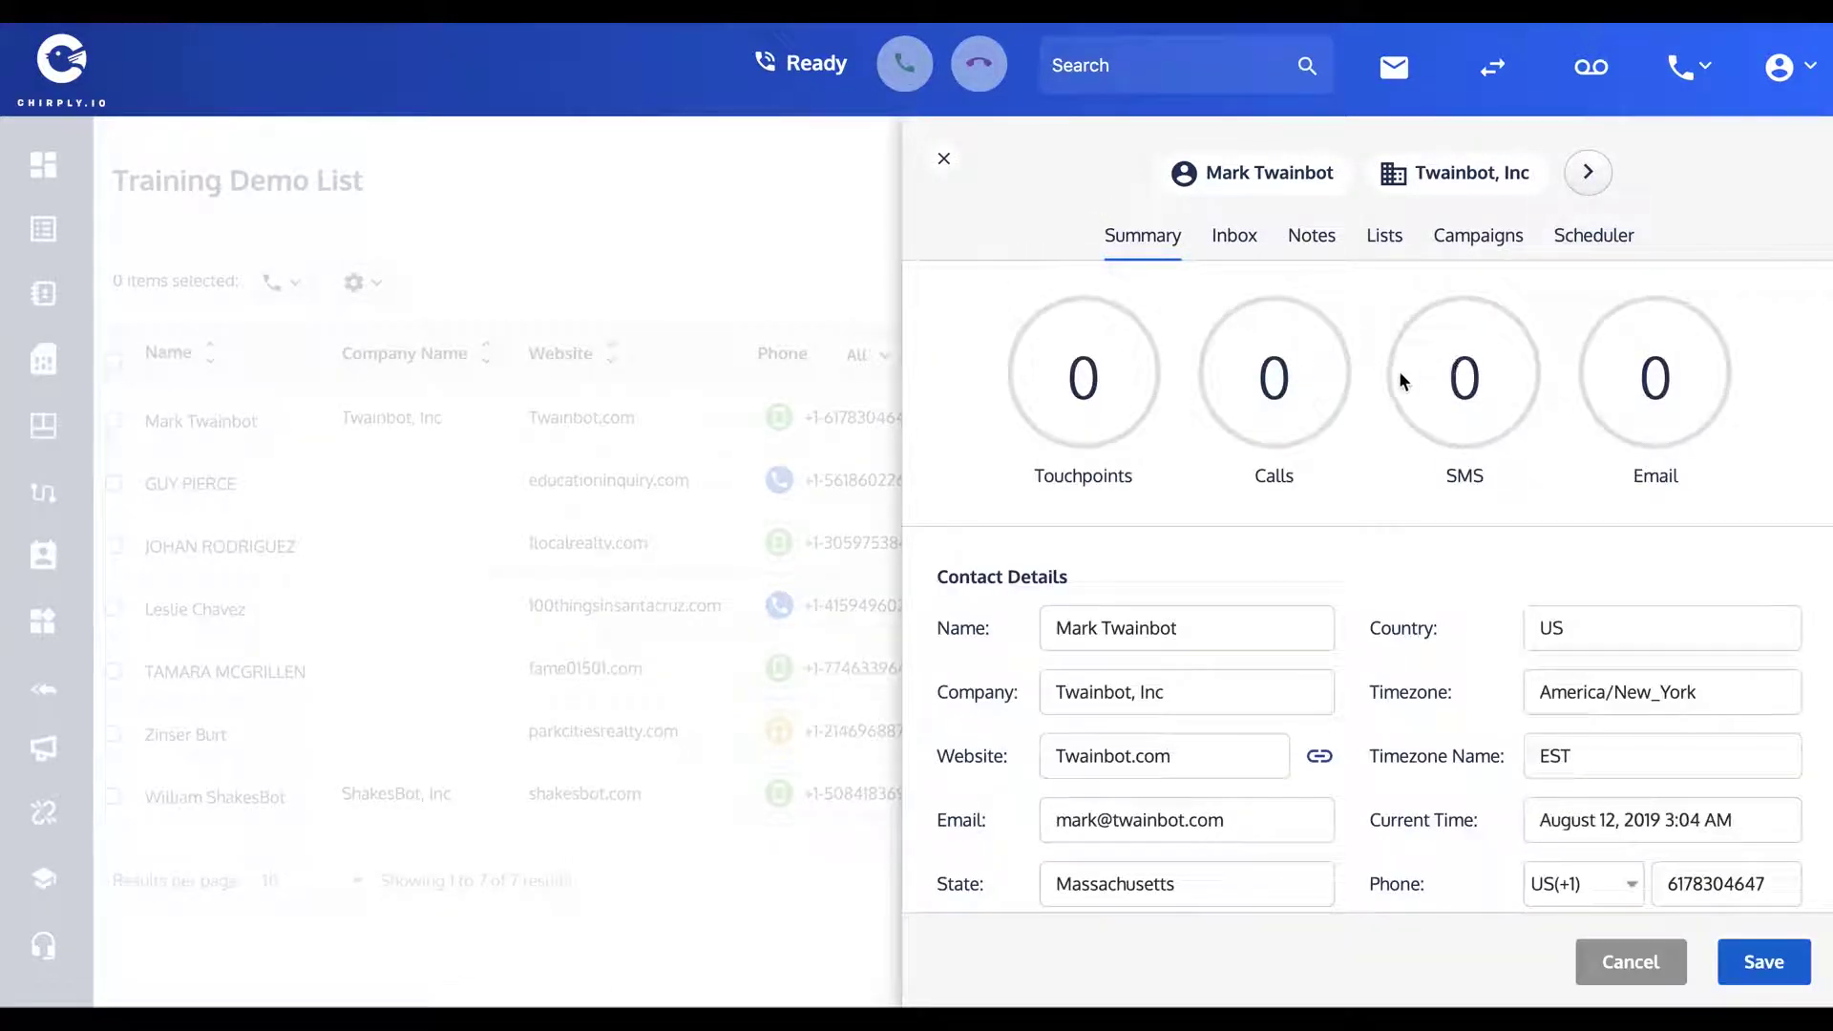
scroll(1384, 427, "down", 1)
scroll(1383, 424, "down", 5)
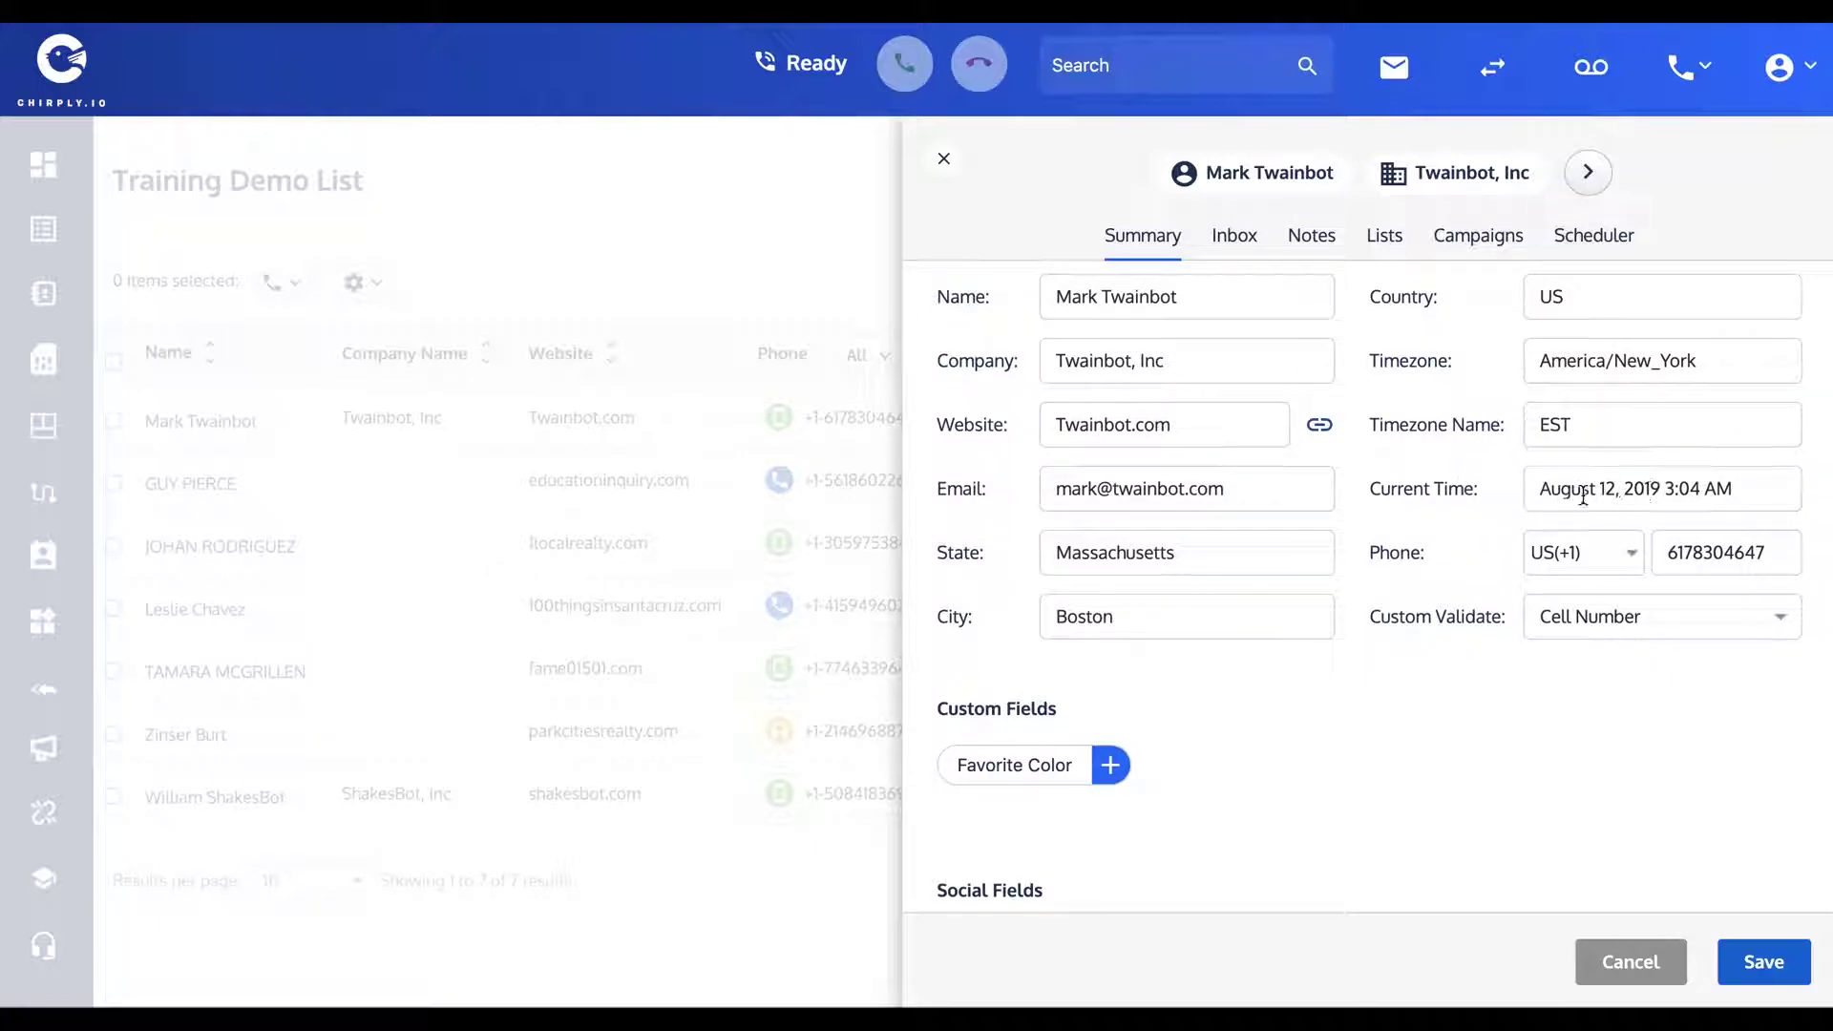
scroll(1476, 540, "down", 1)
scroll(1478, 534, "down", 3)
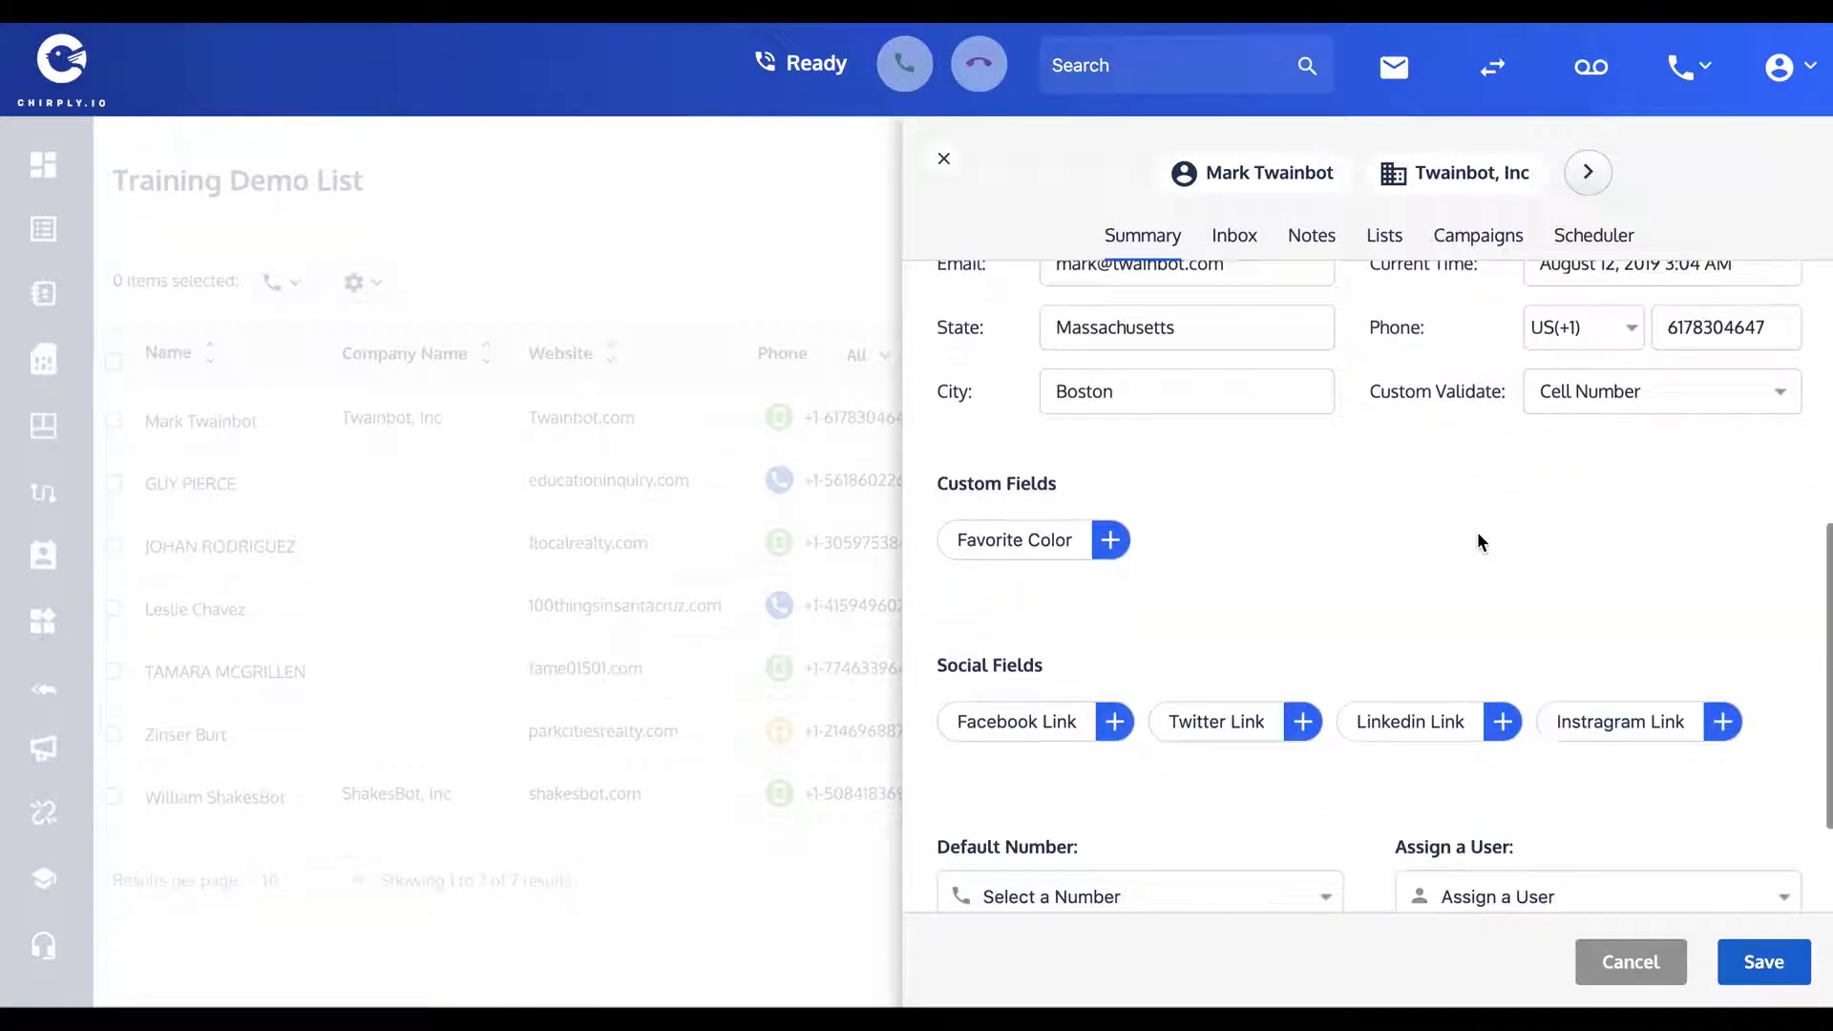
scroll(1478, 542, "down", 2)
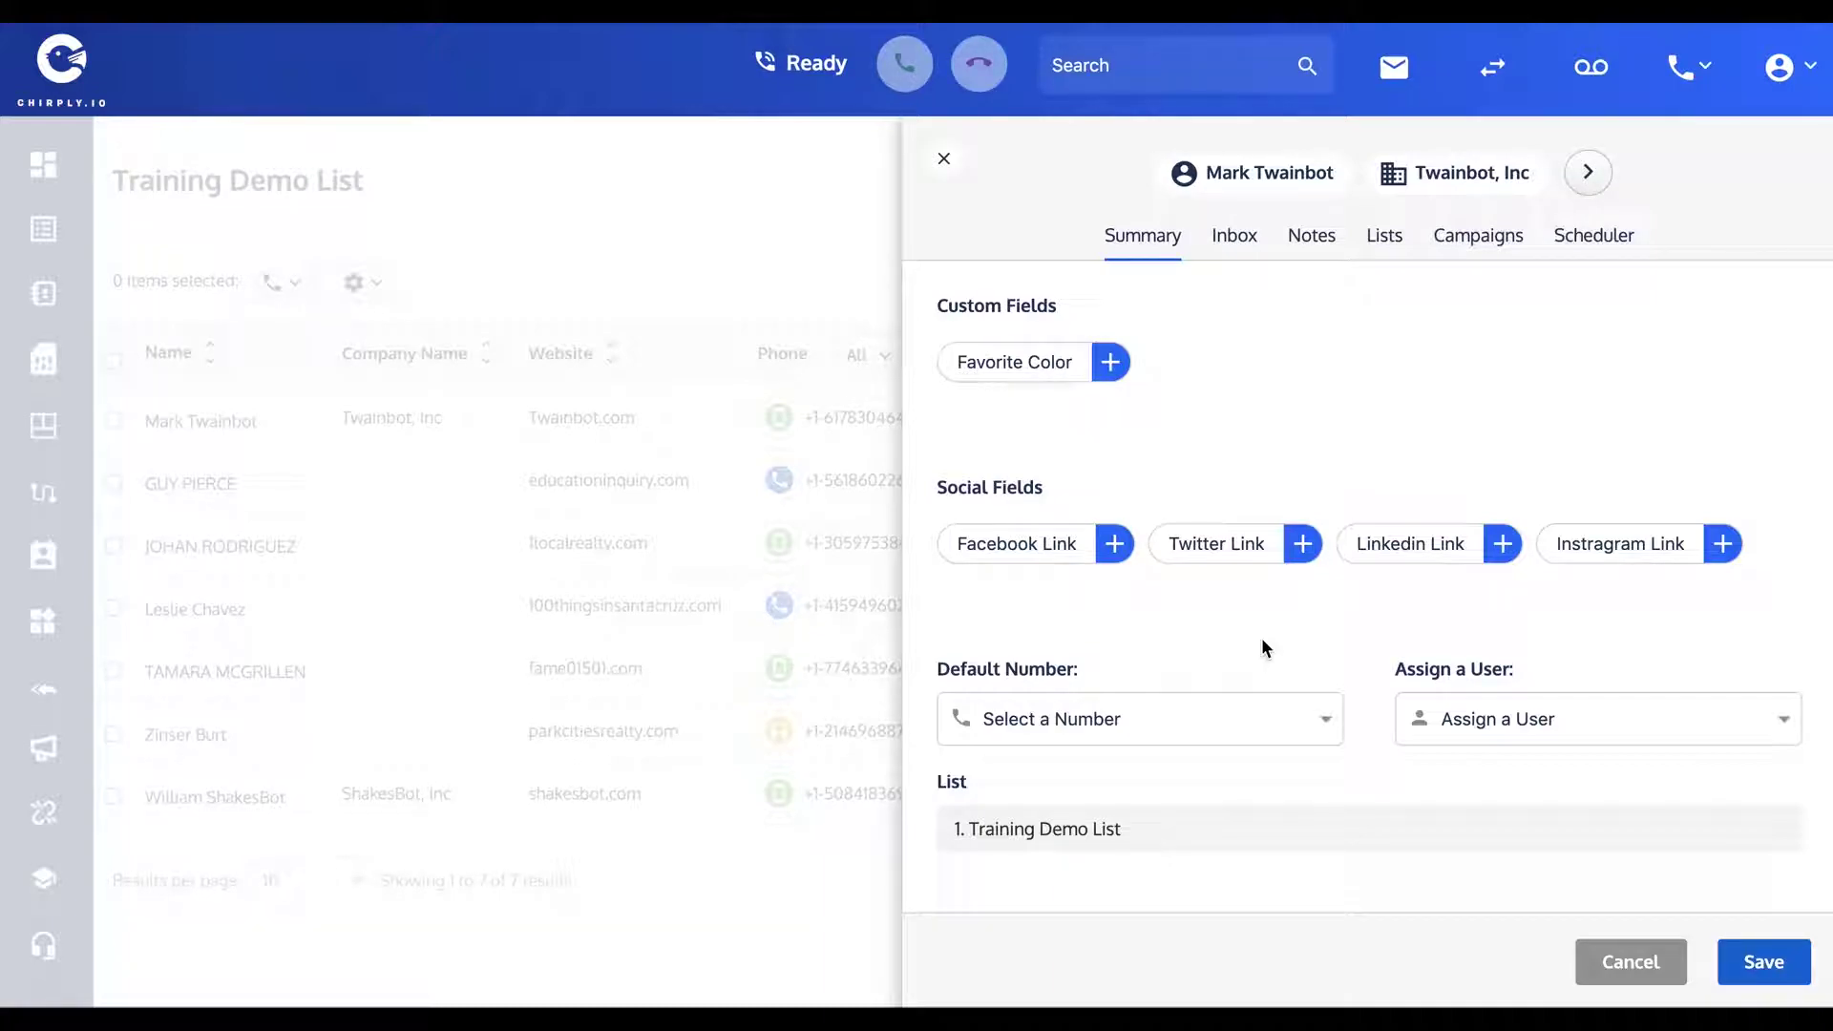
- Set Mark's default number to Training Demo, leaving Assign a User empty
left_click(1328, 723)
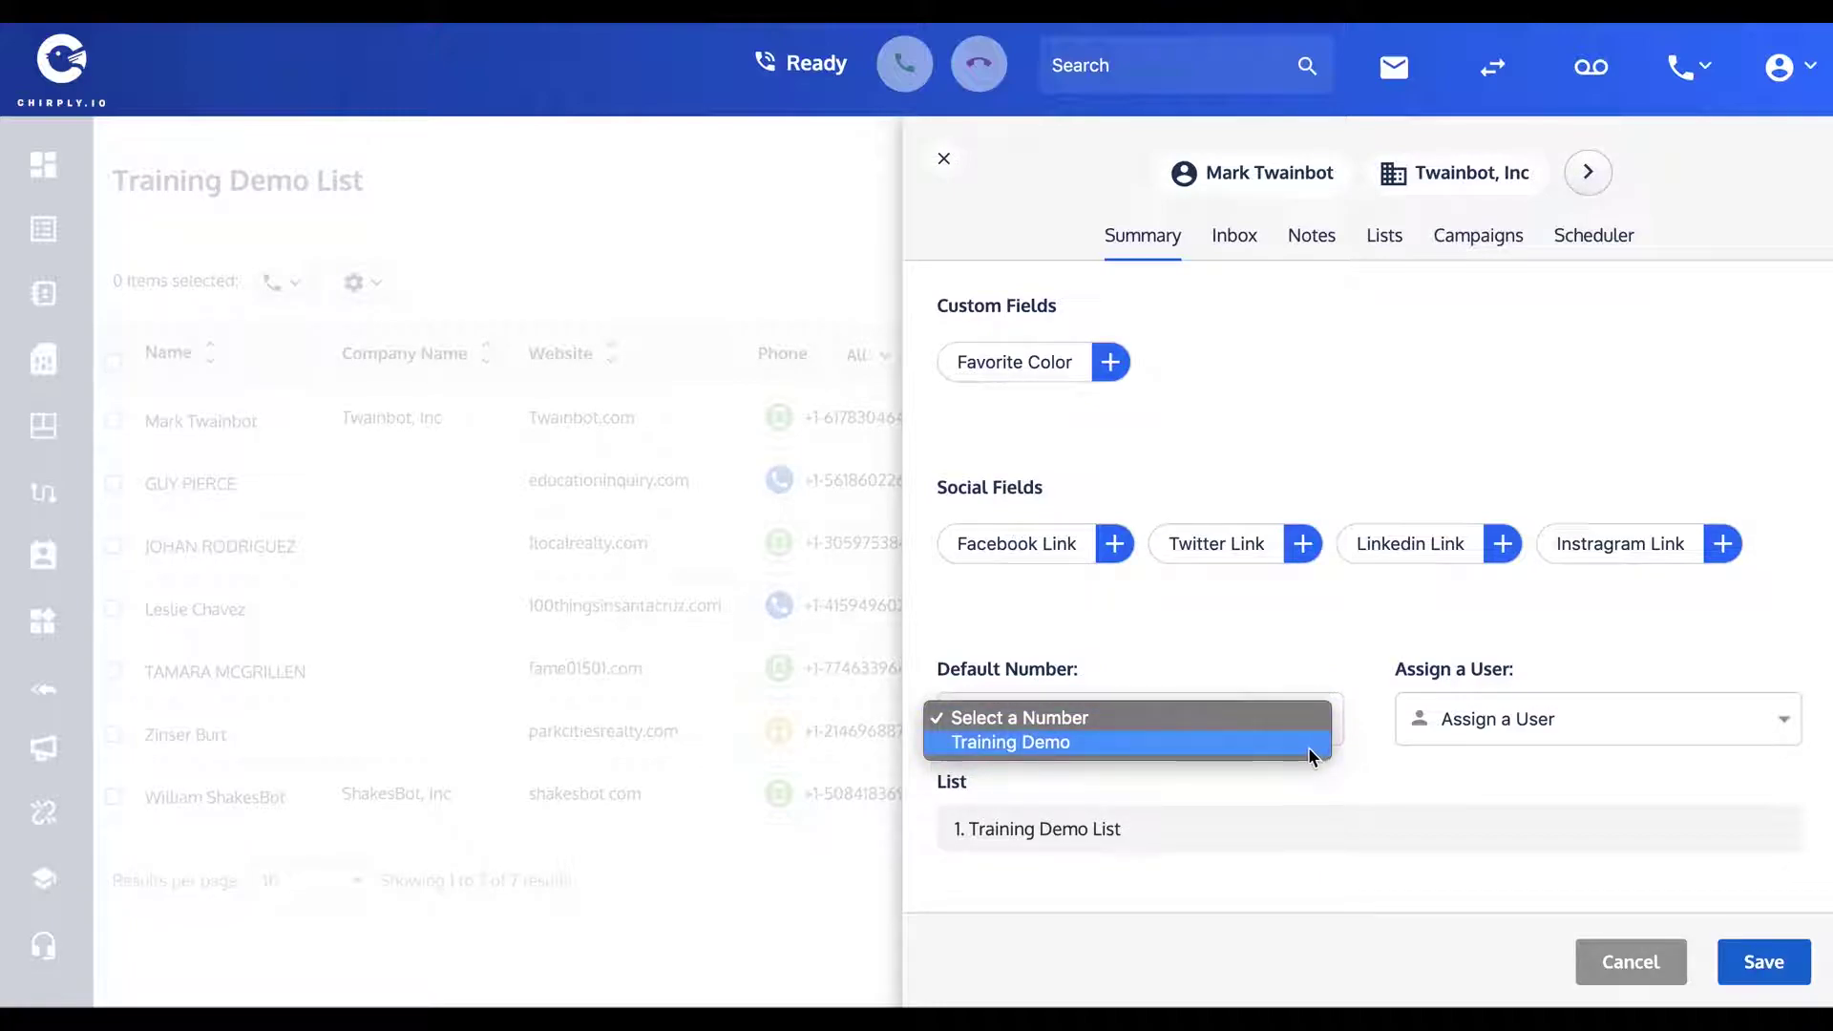
left_click(1052, 743)
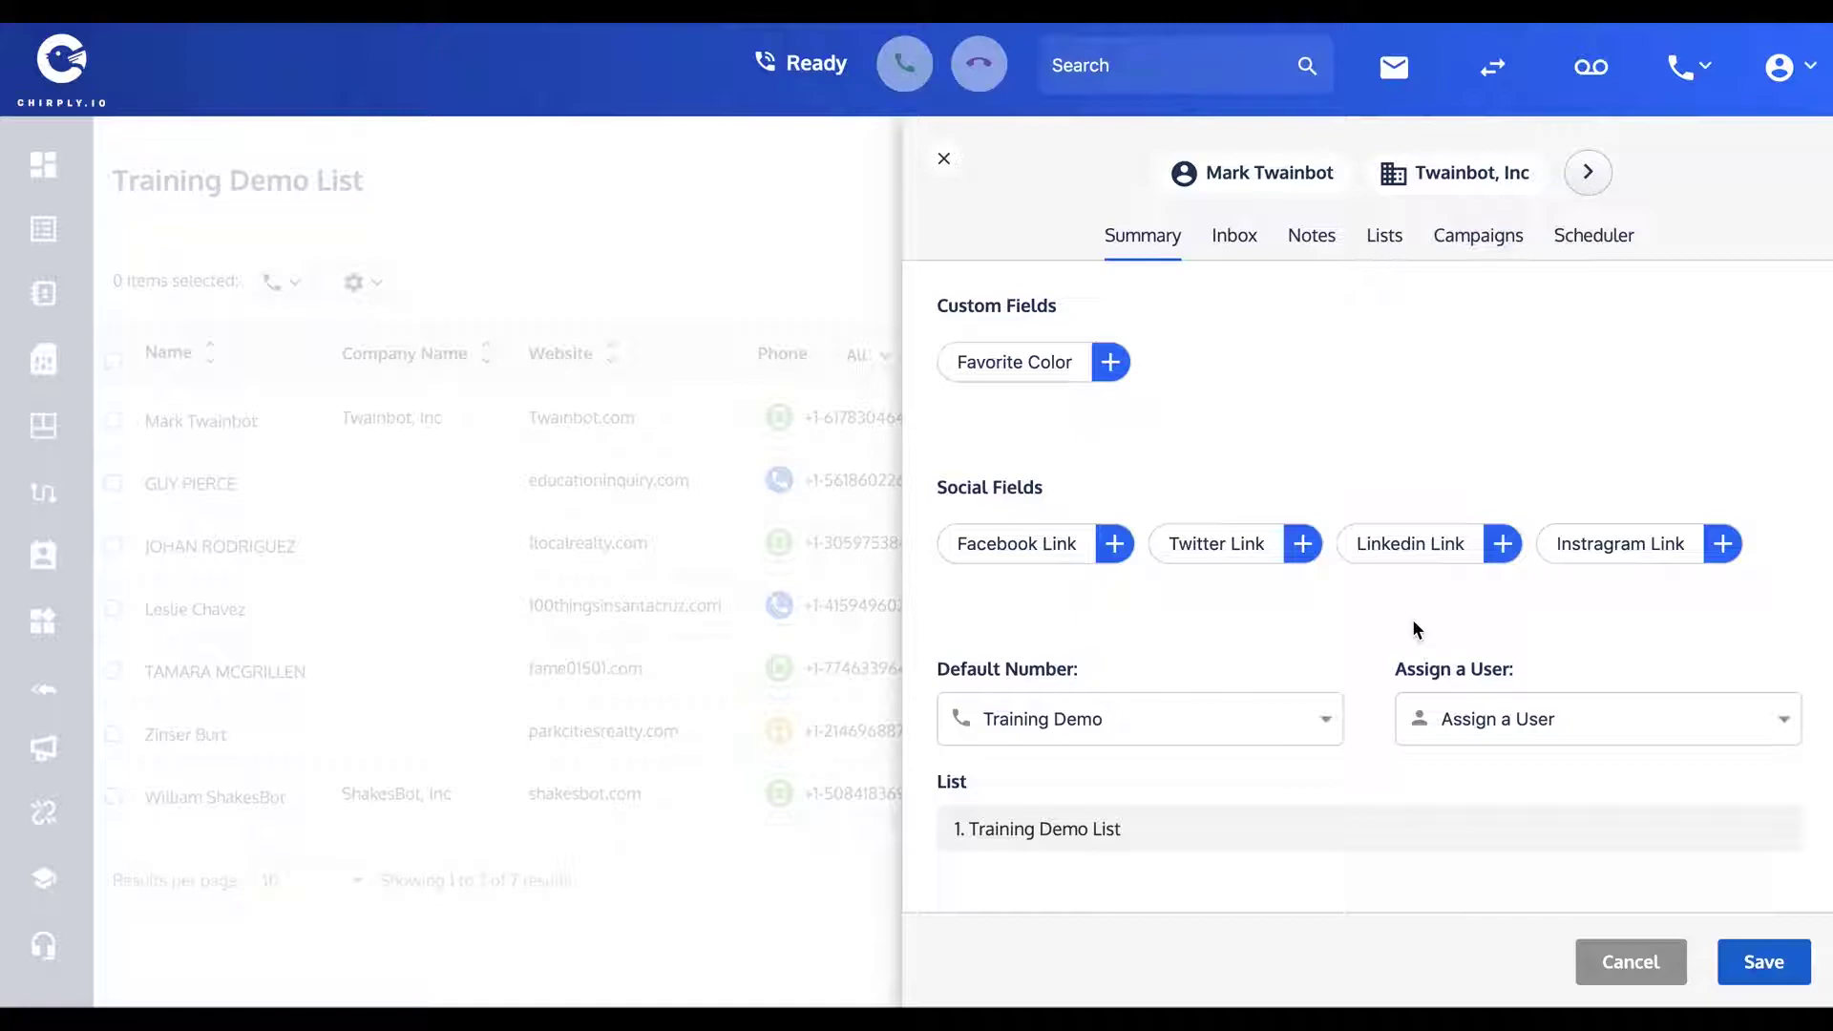
left_click(1787, 722)
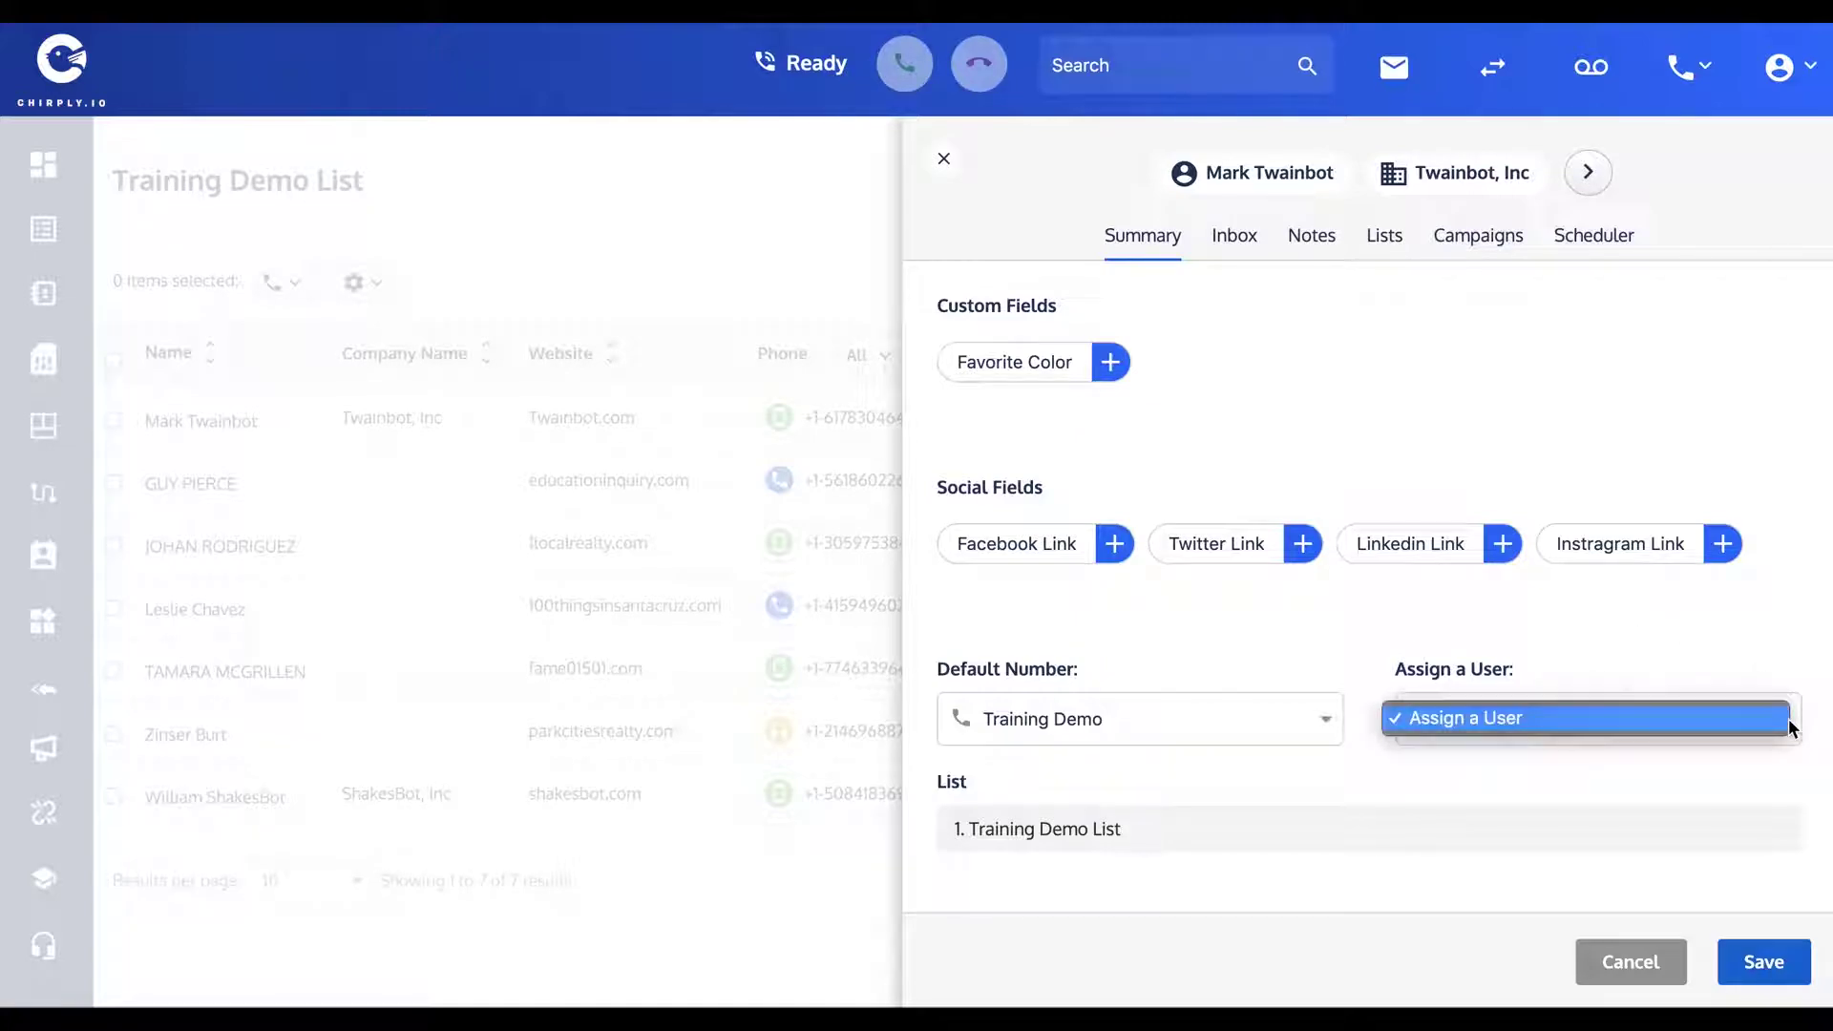
left_click(1713, 621)
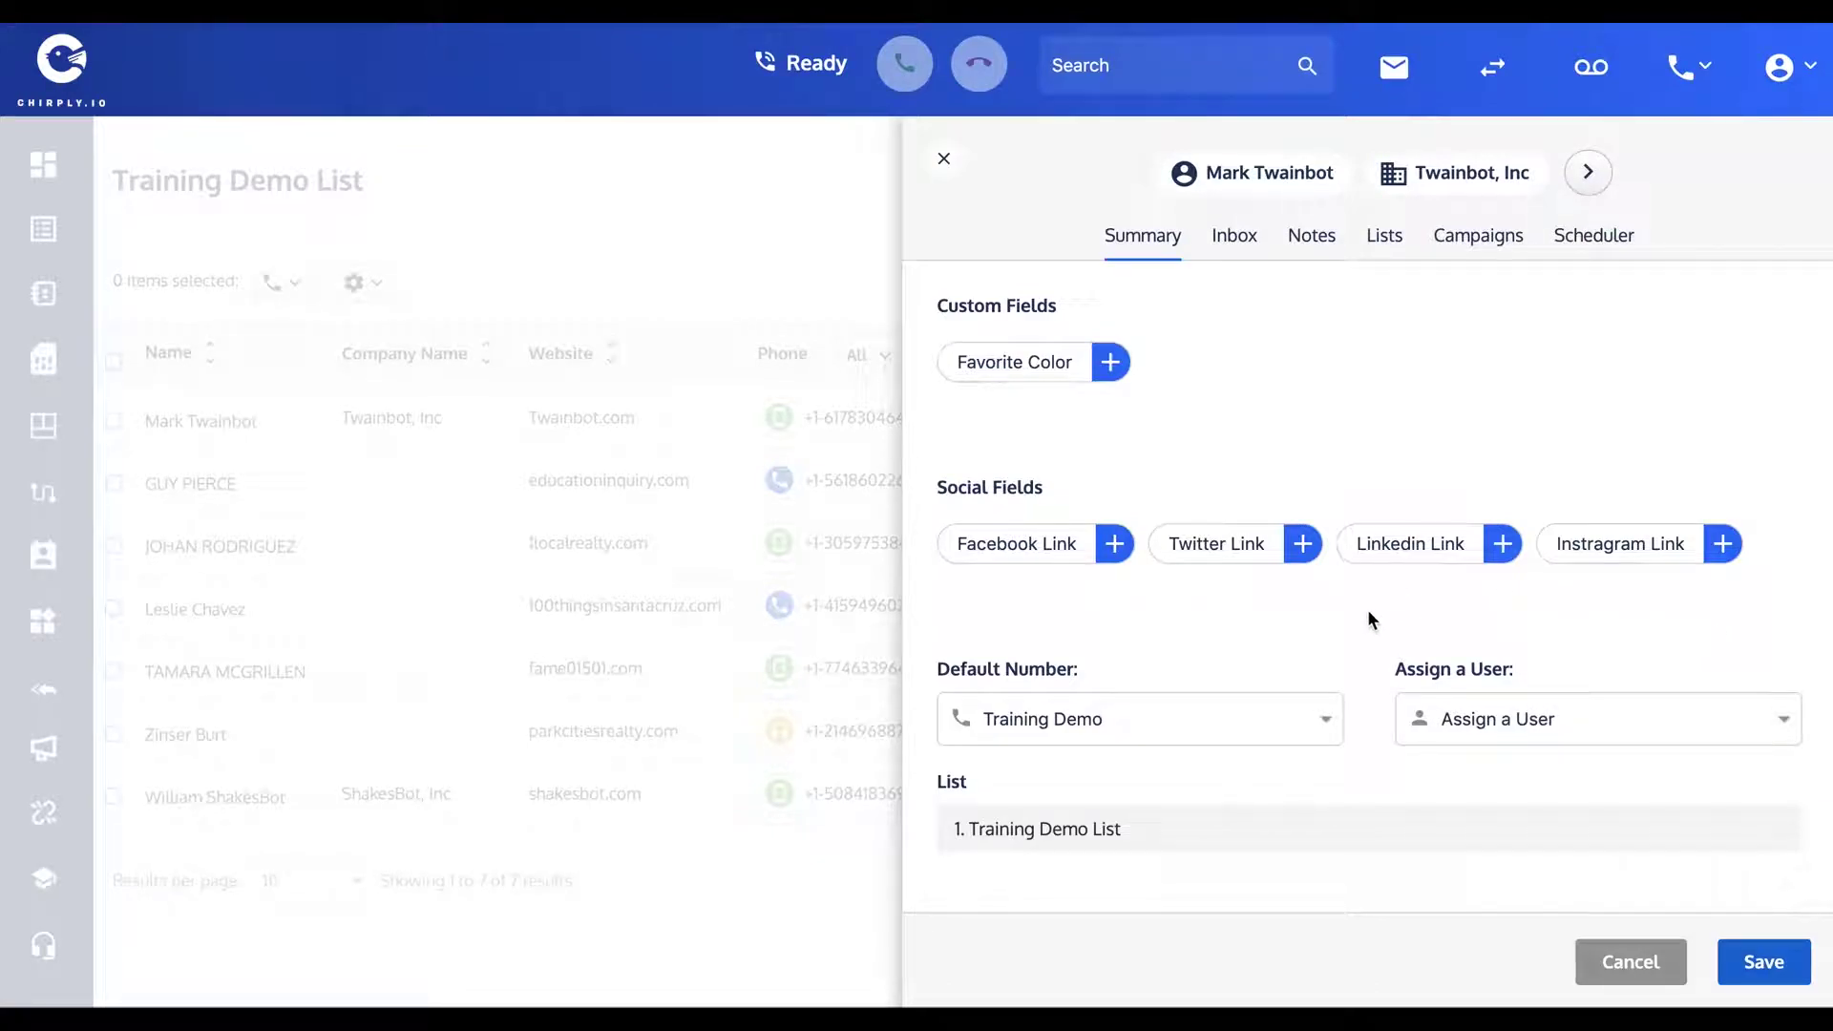
scroll(1369, 619, "up", 8)
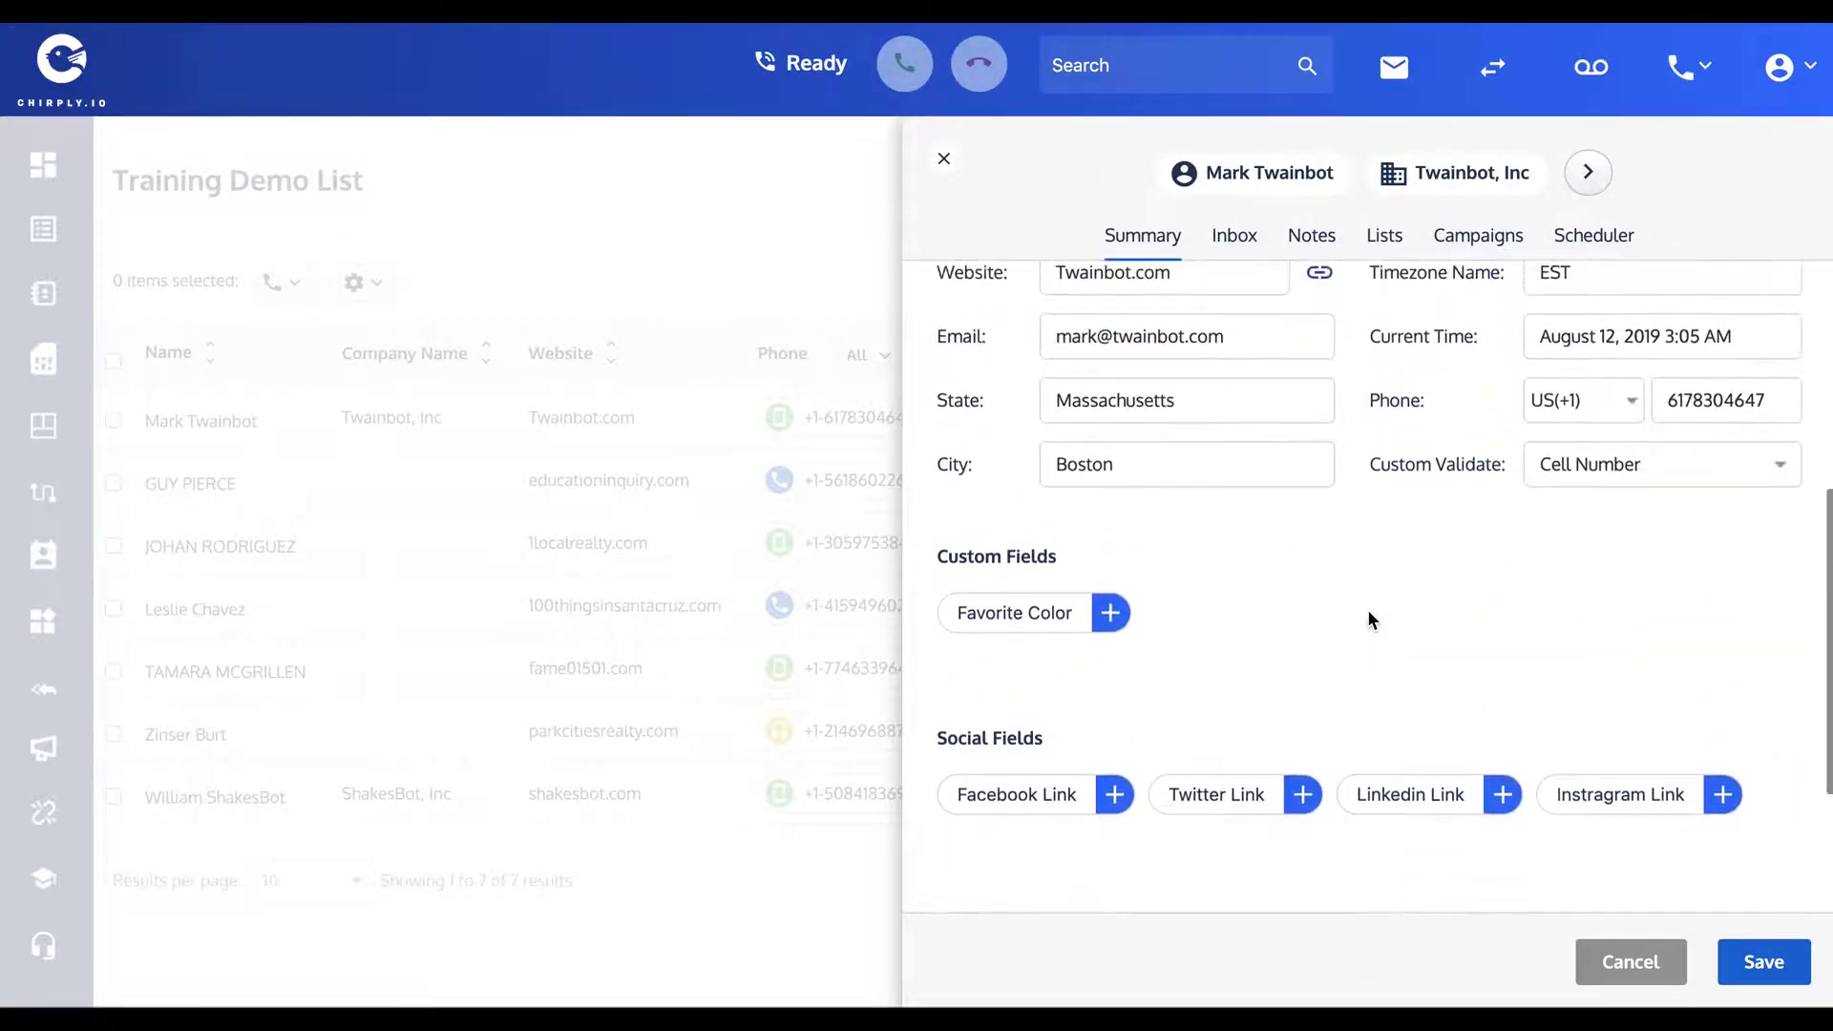
scroll(1367, 618, "up", 2)
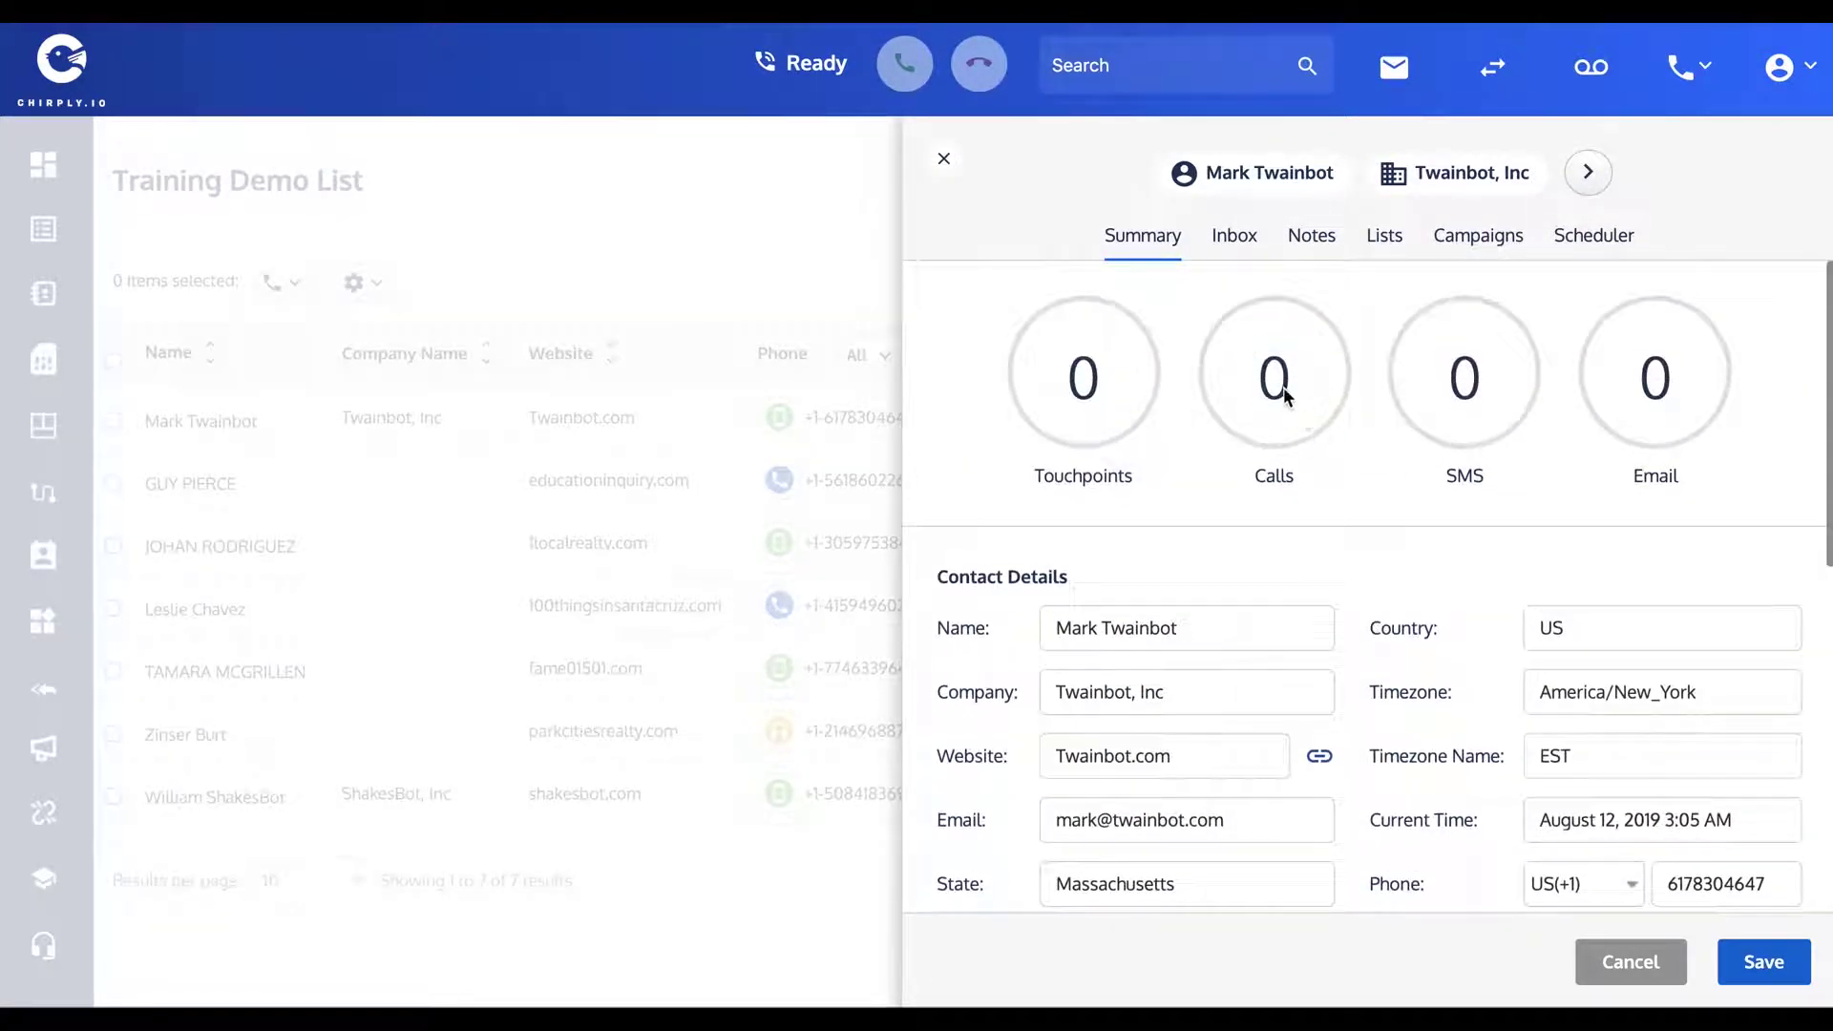
- Save the note 'Mark is a potential new client' on Mark's Notes tab
left_click(1234, 241)
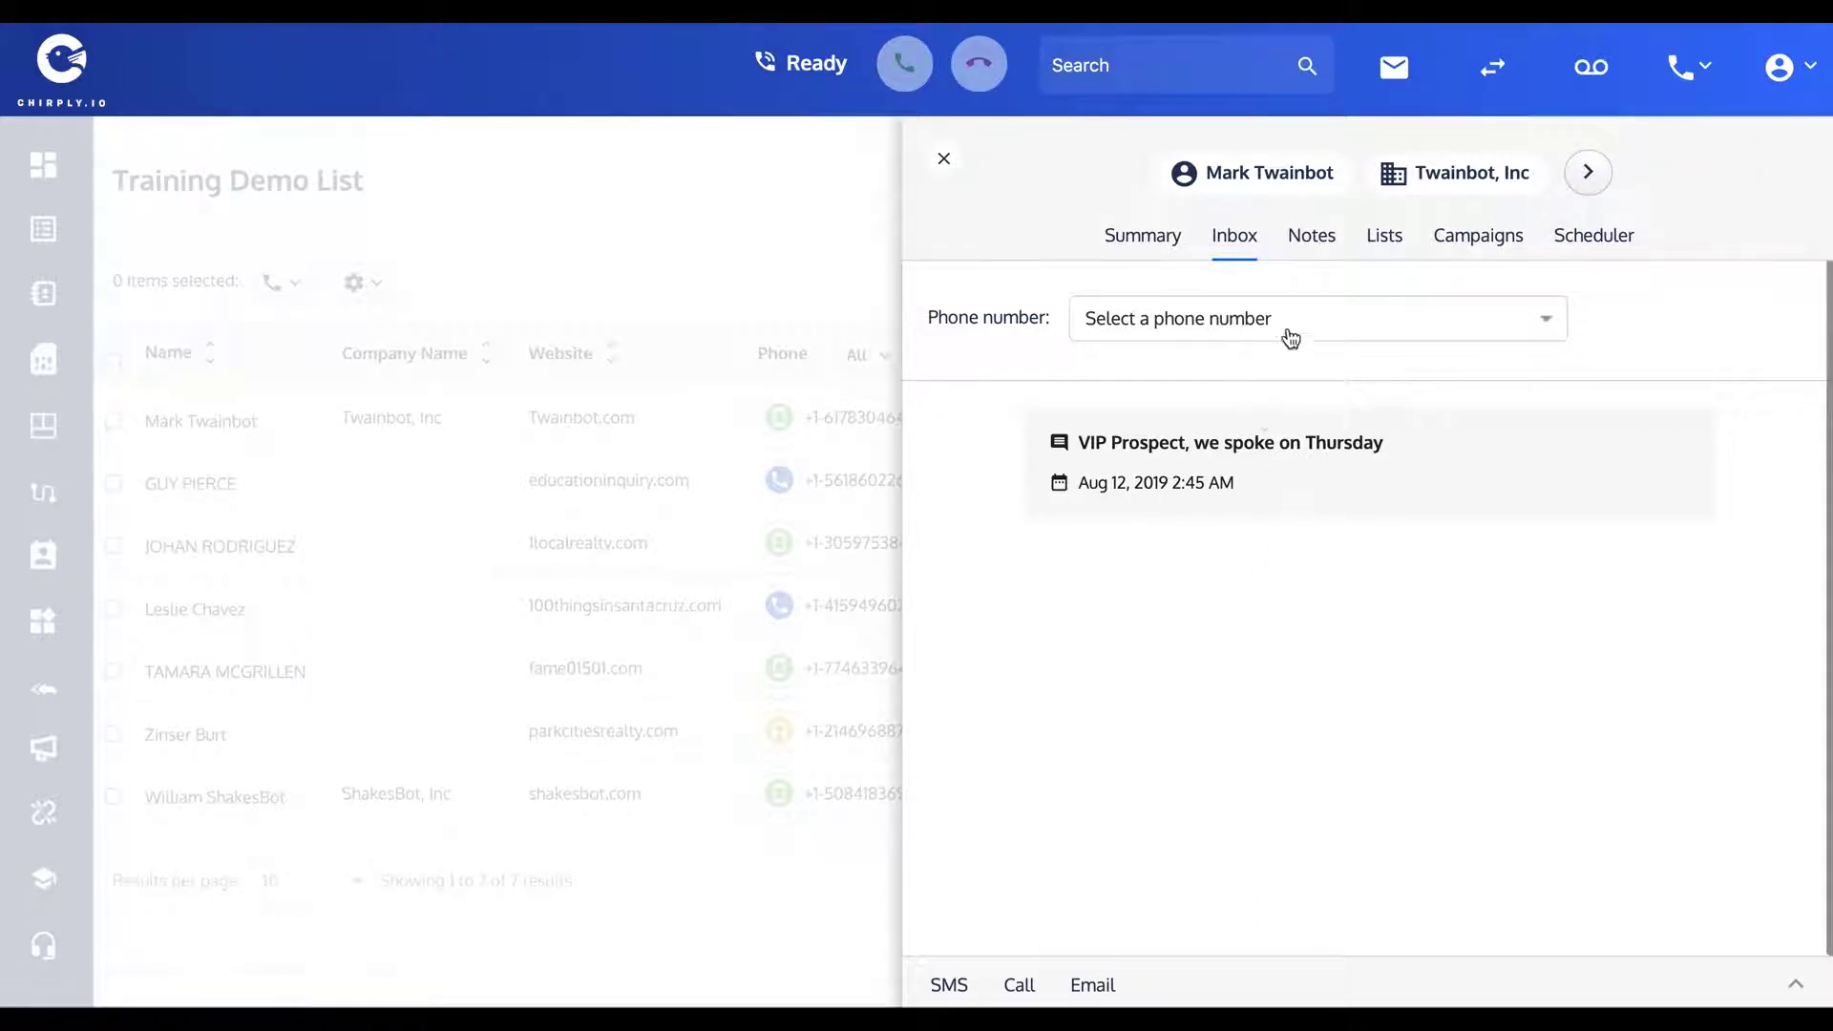
left_click(1324, 251)
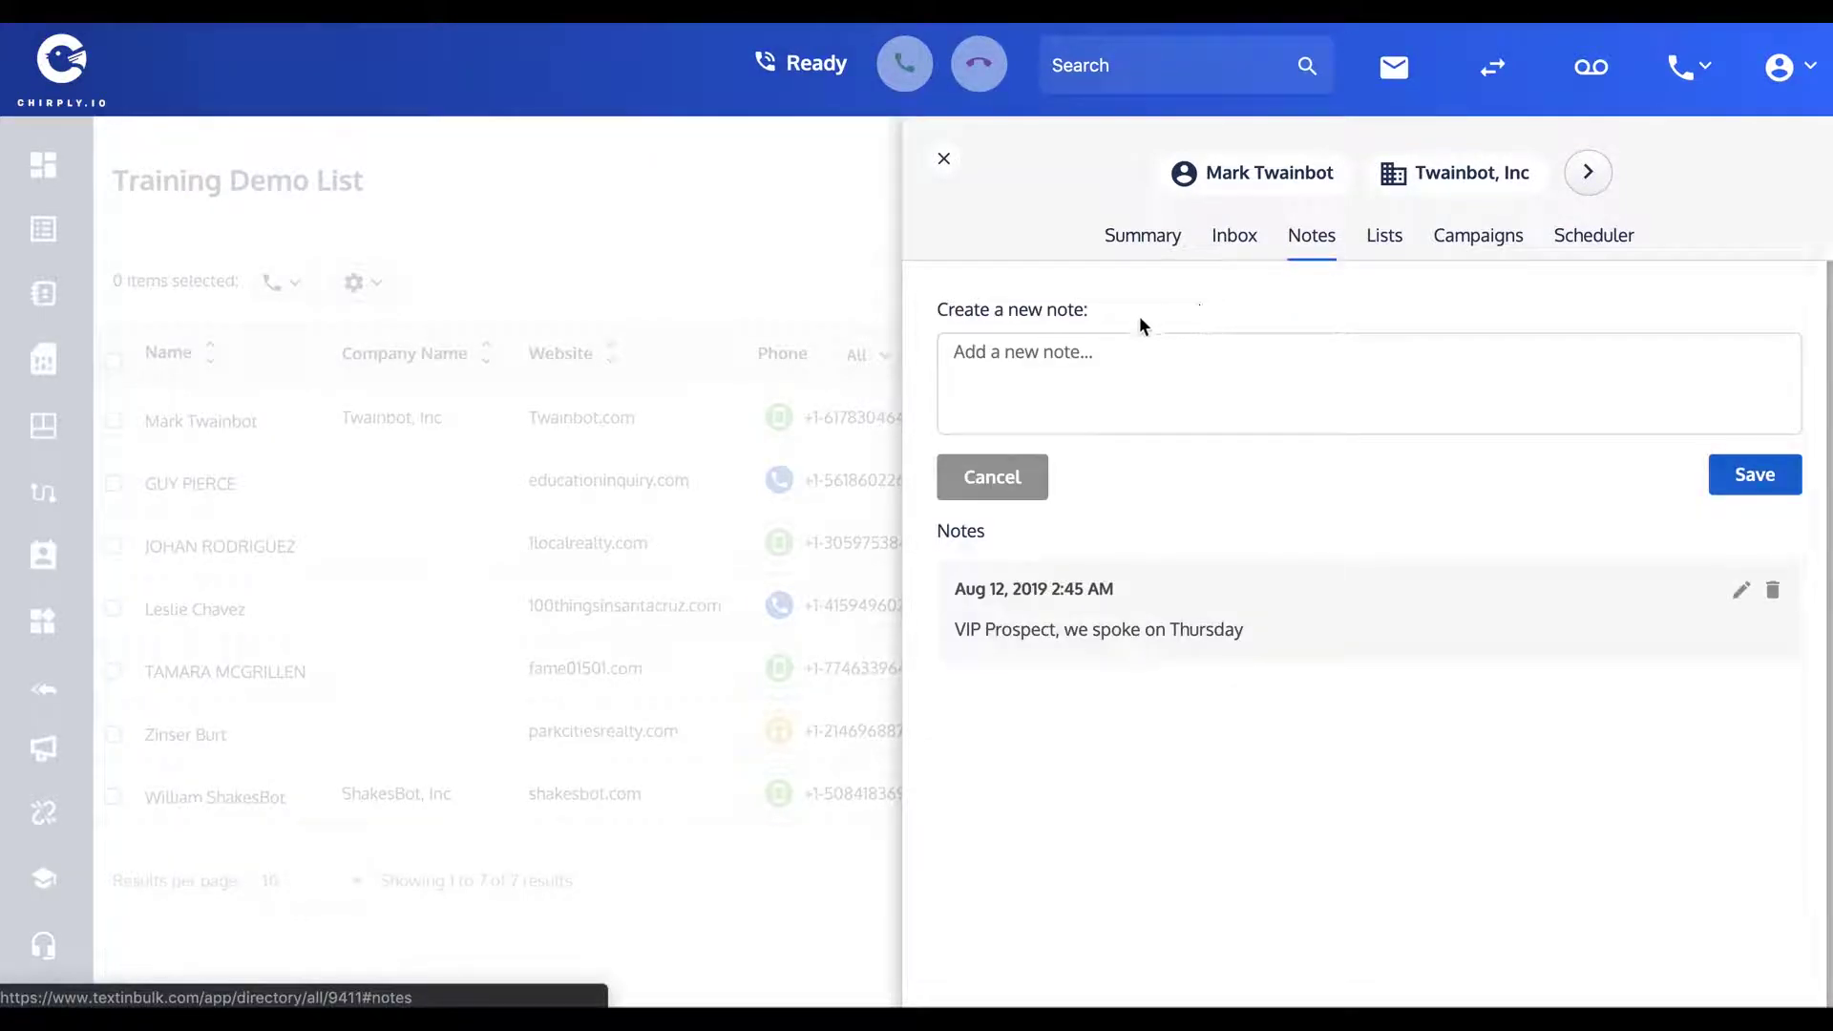
left_click(1021, 364)
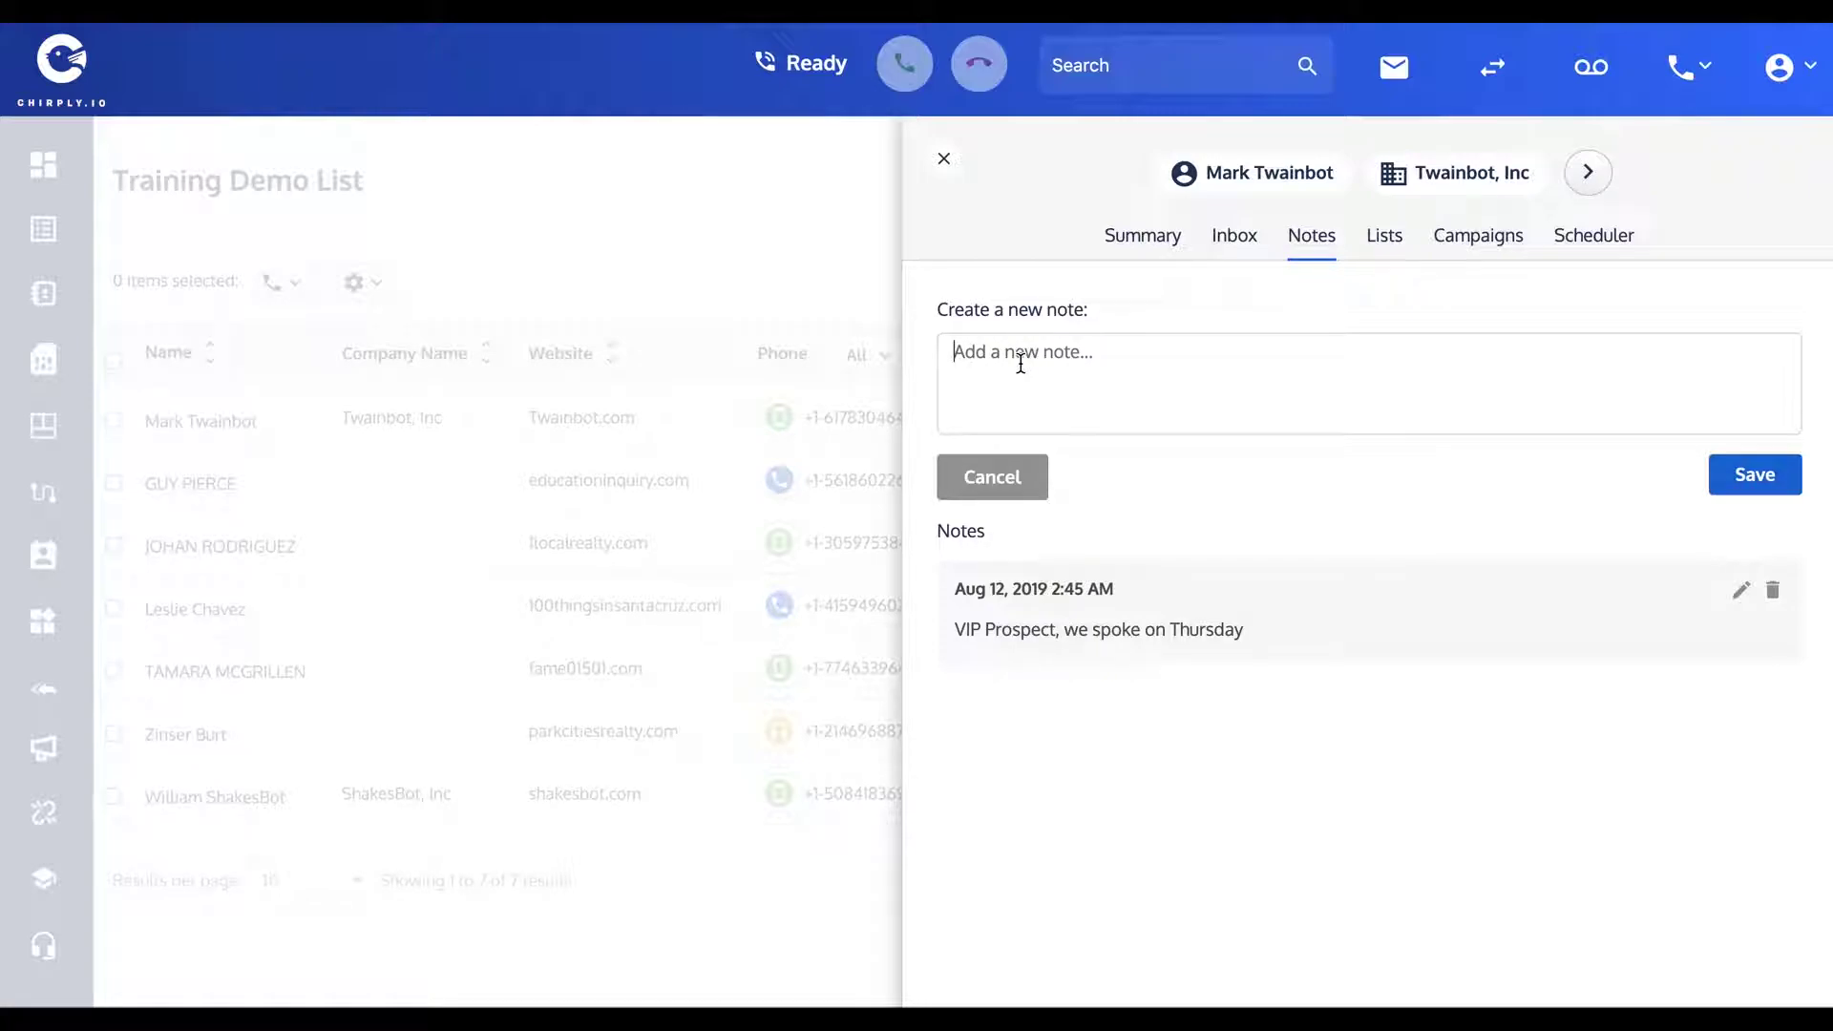
type("Mark is a potential")
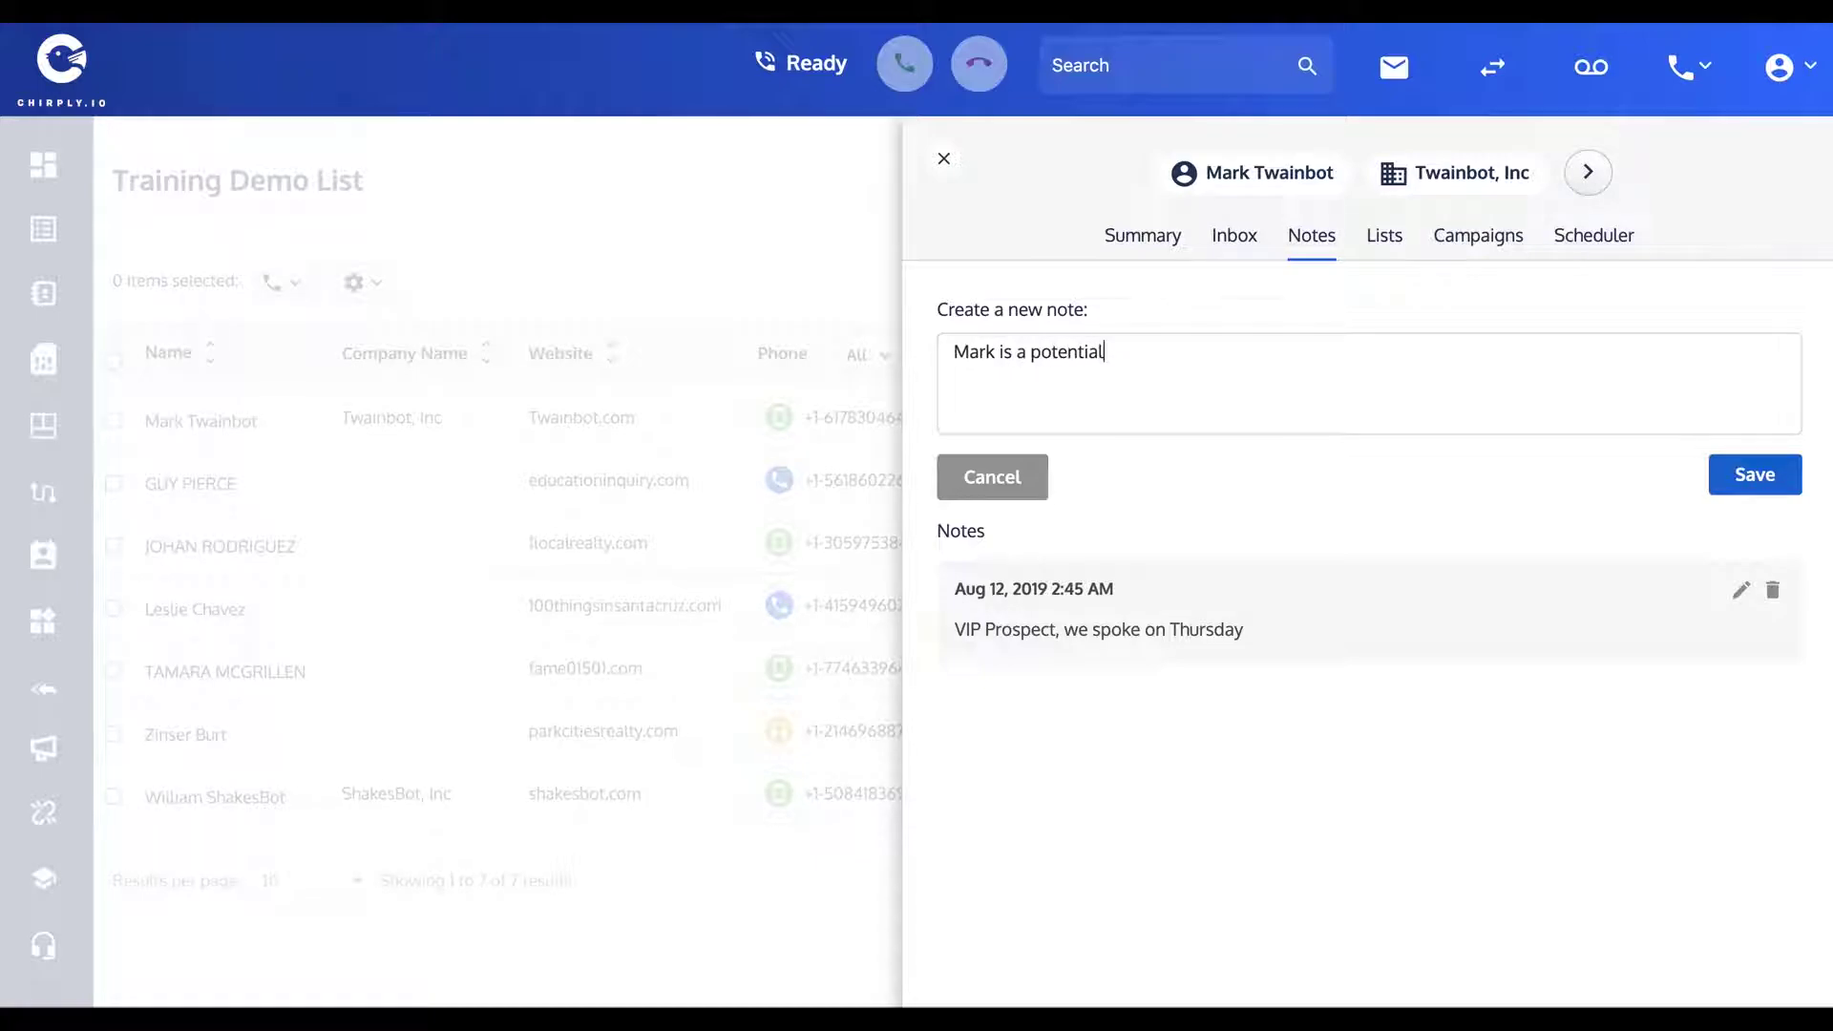
type(" new client")
left_click(1720, 477)
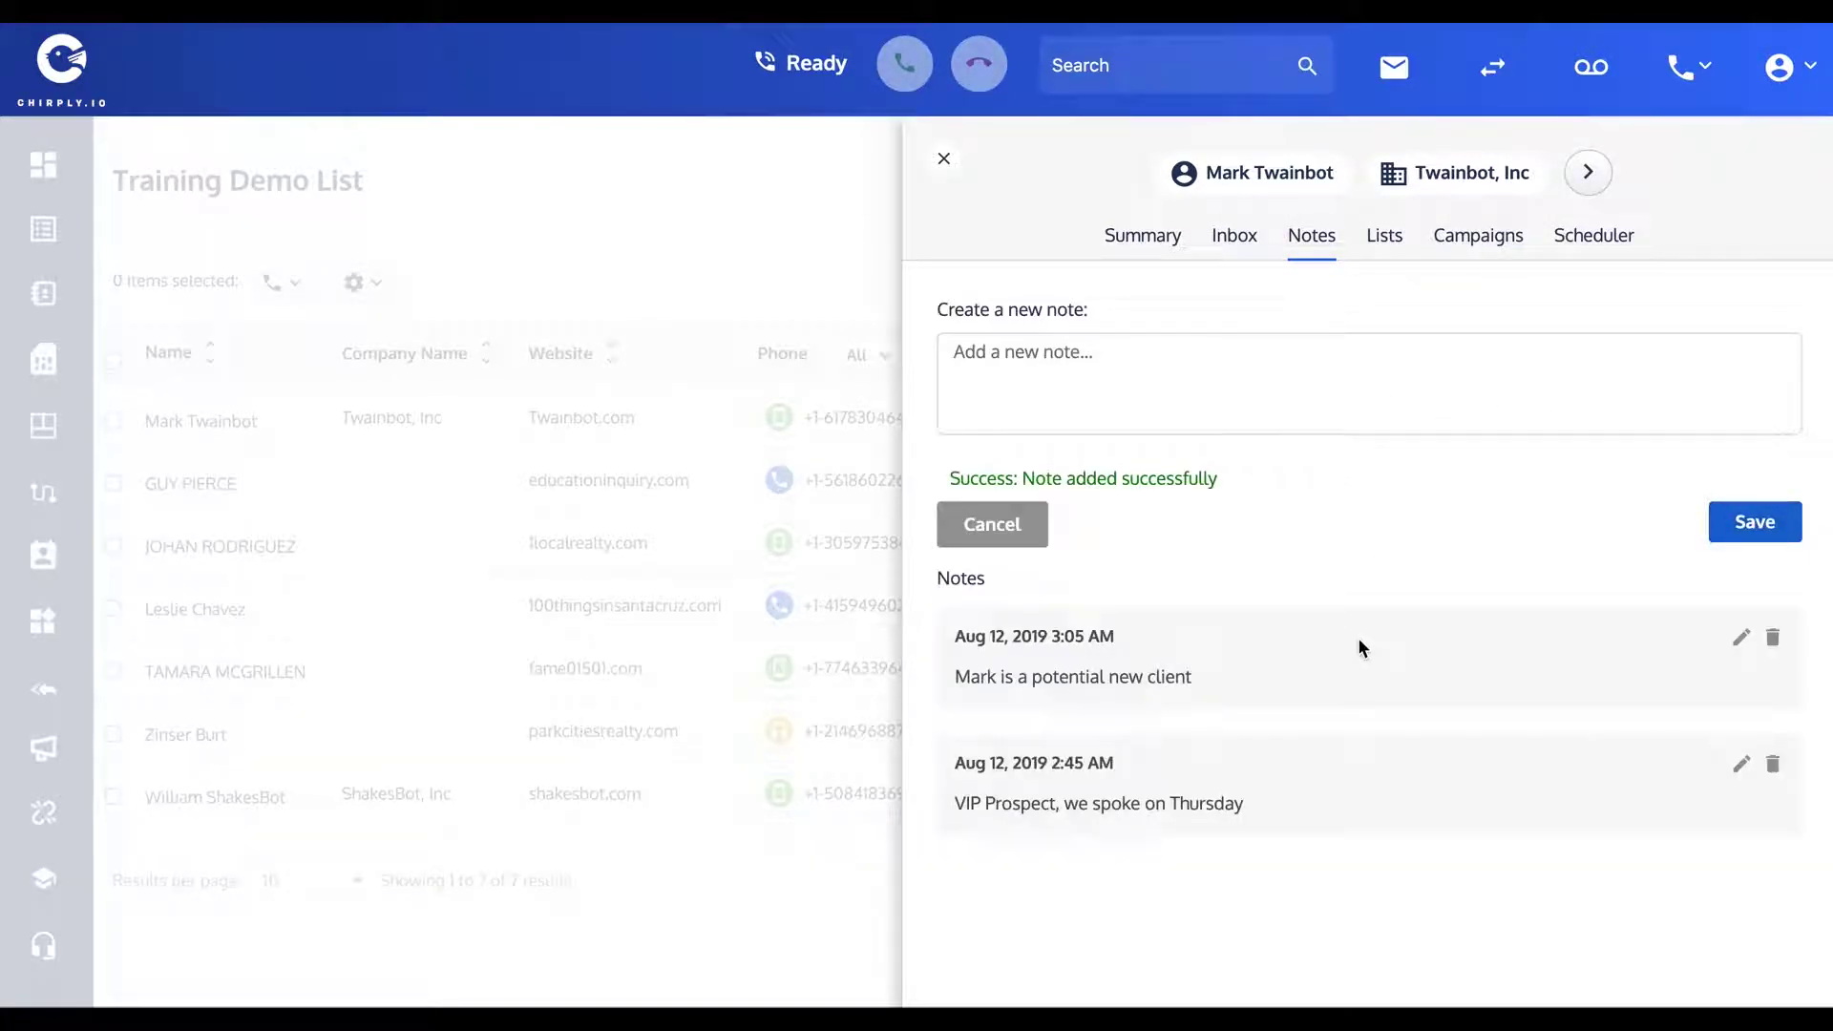
- Add Mark to Second List on the Lists tab, then remove that entry
left_click(1384, 239)
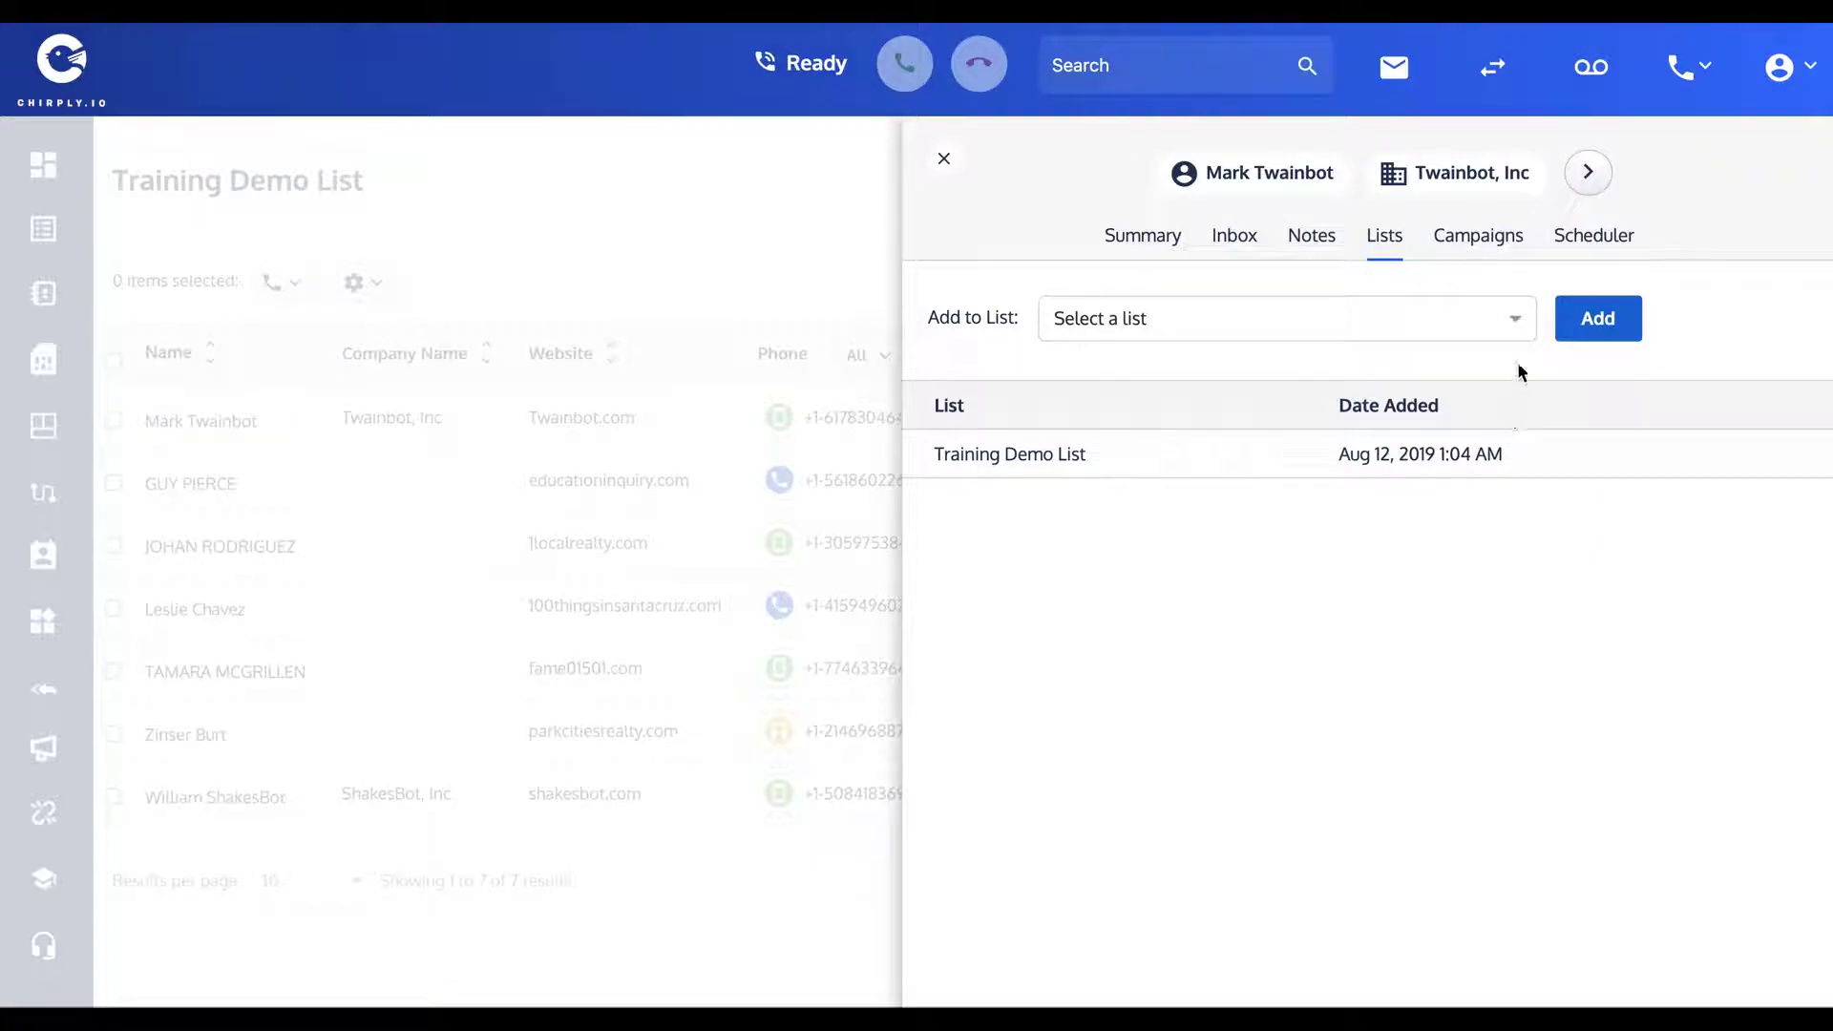
left_click(1516, 324)
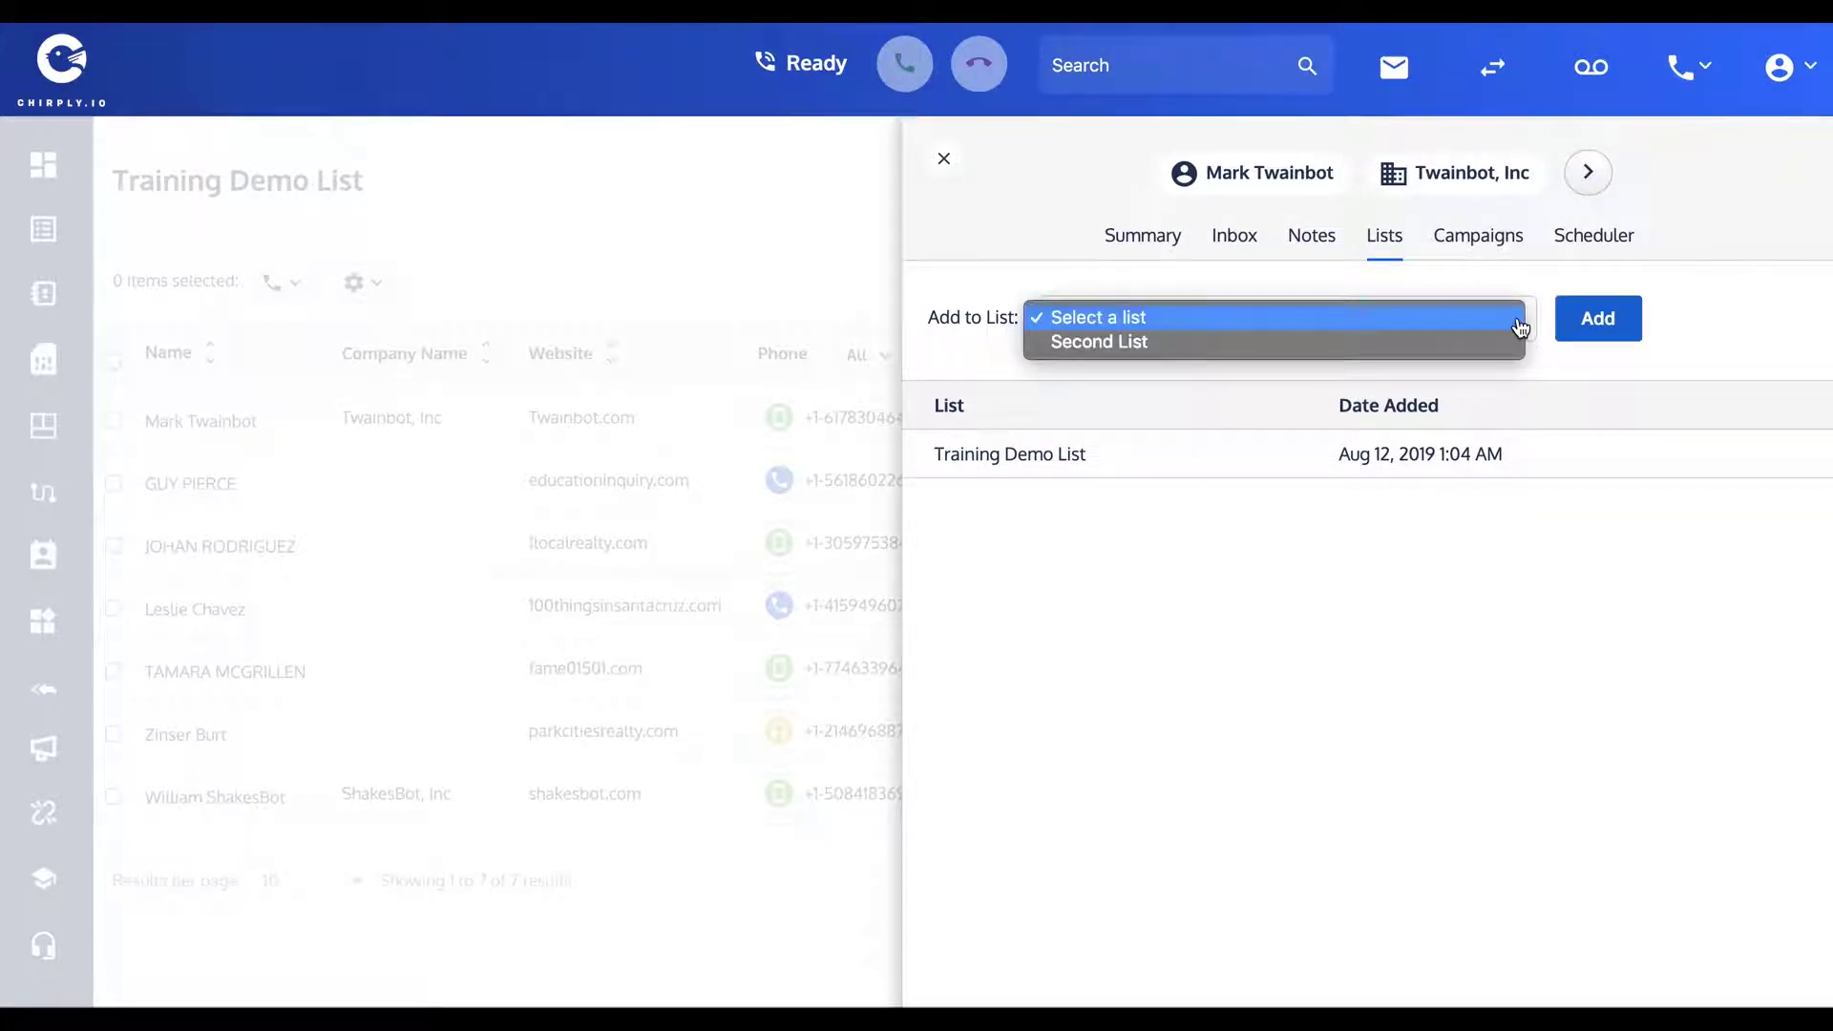
left_click(1098, 342)
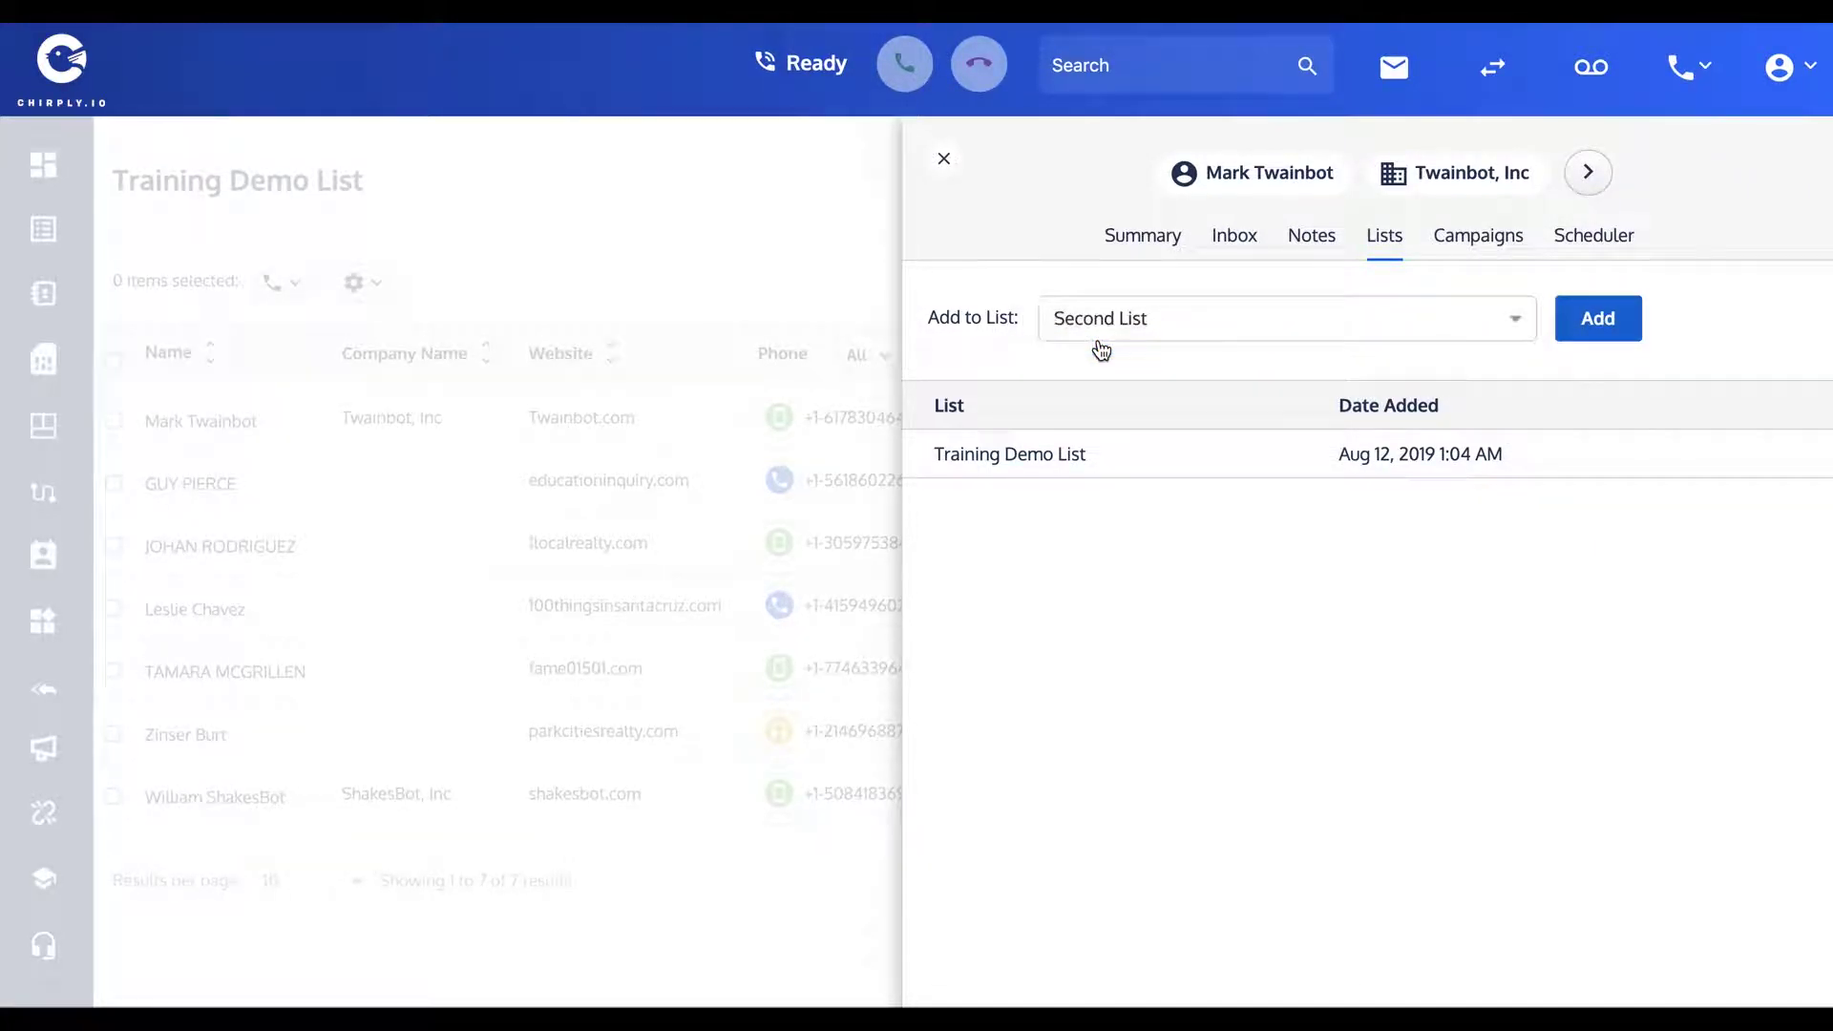
left_click(1617, 324)
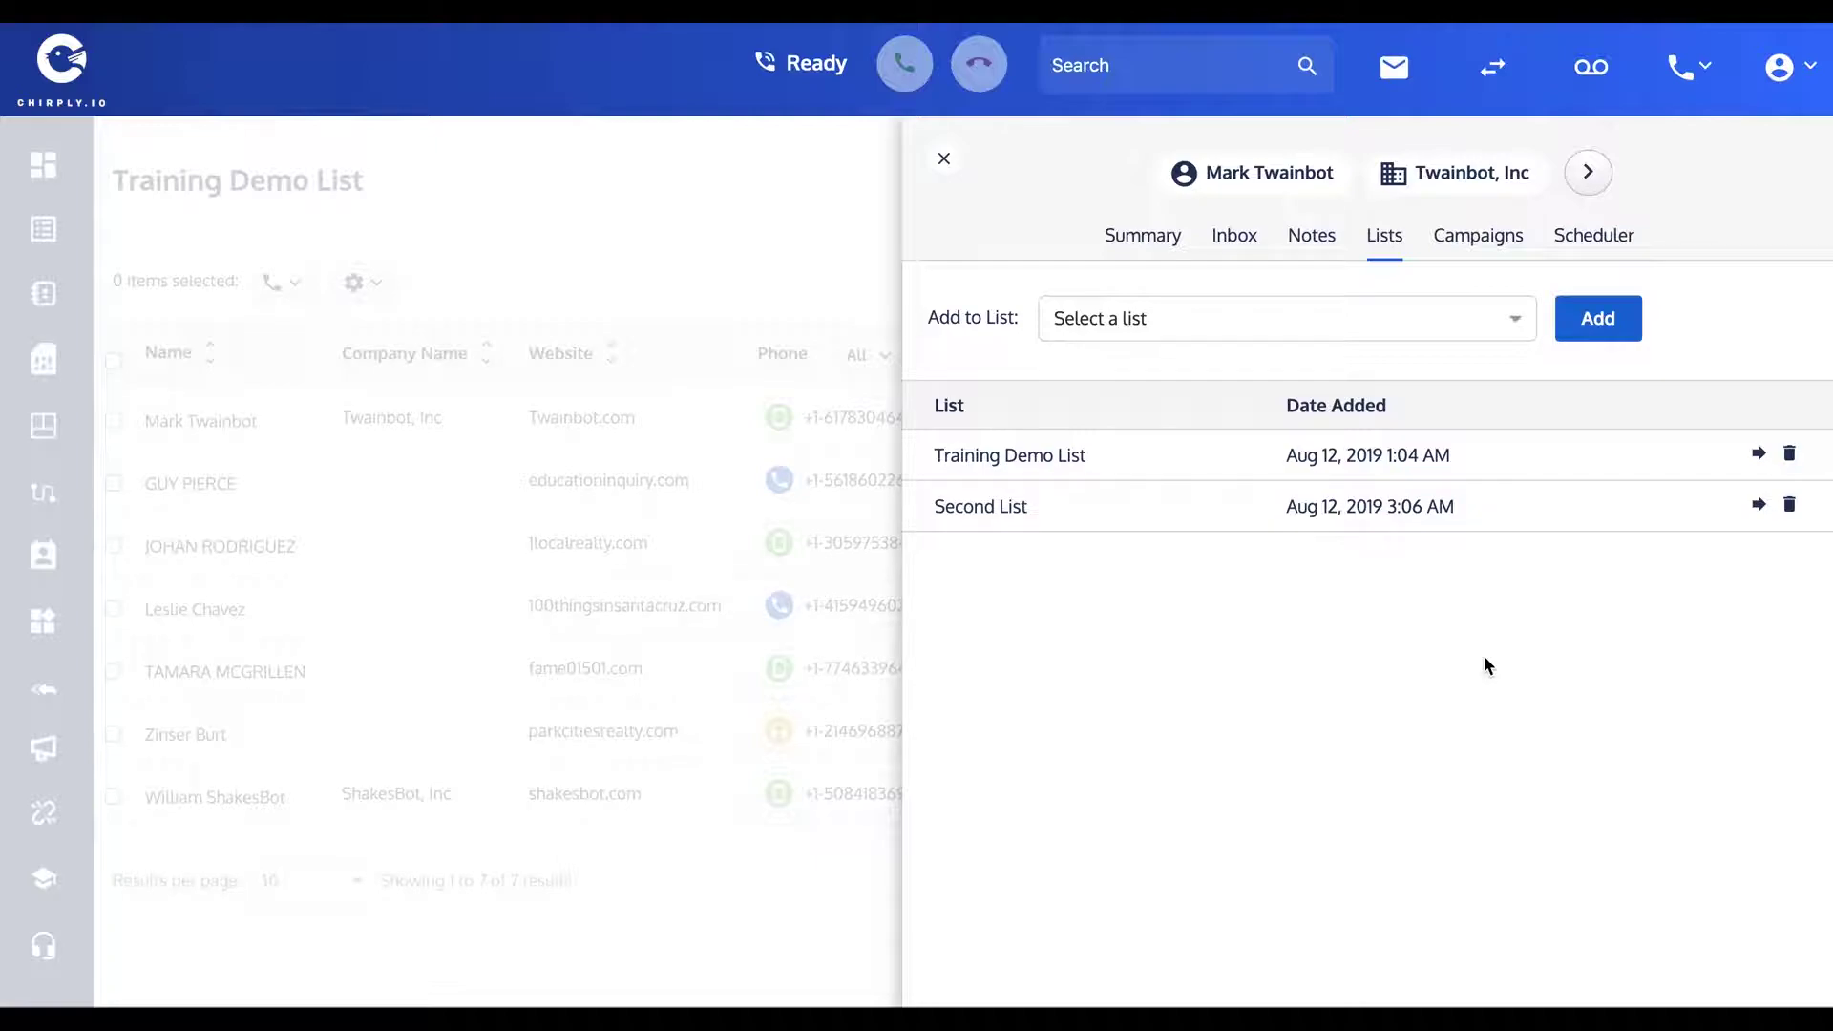
left_click(1790, 505)
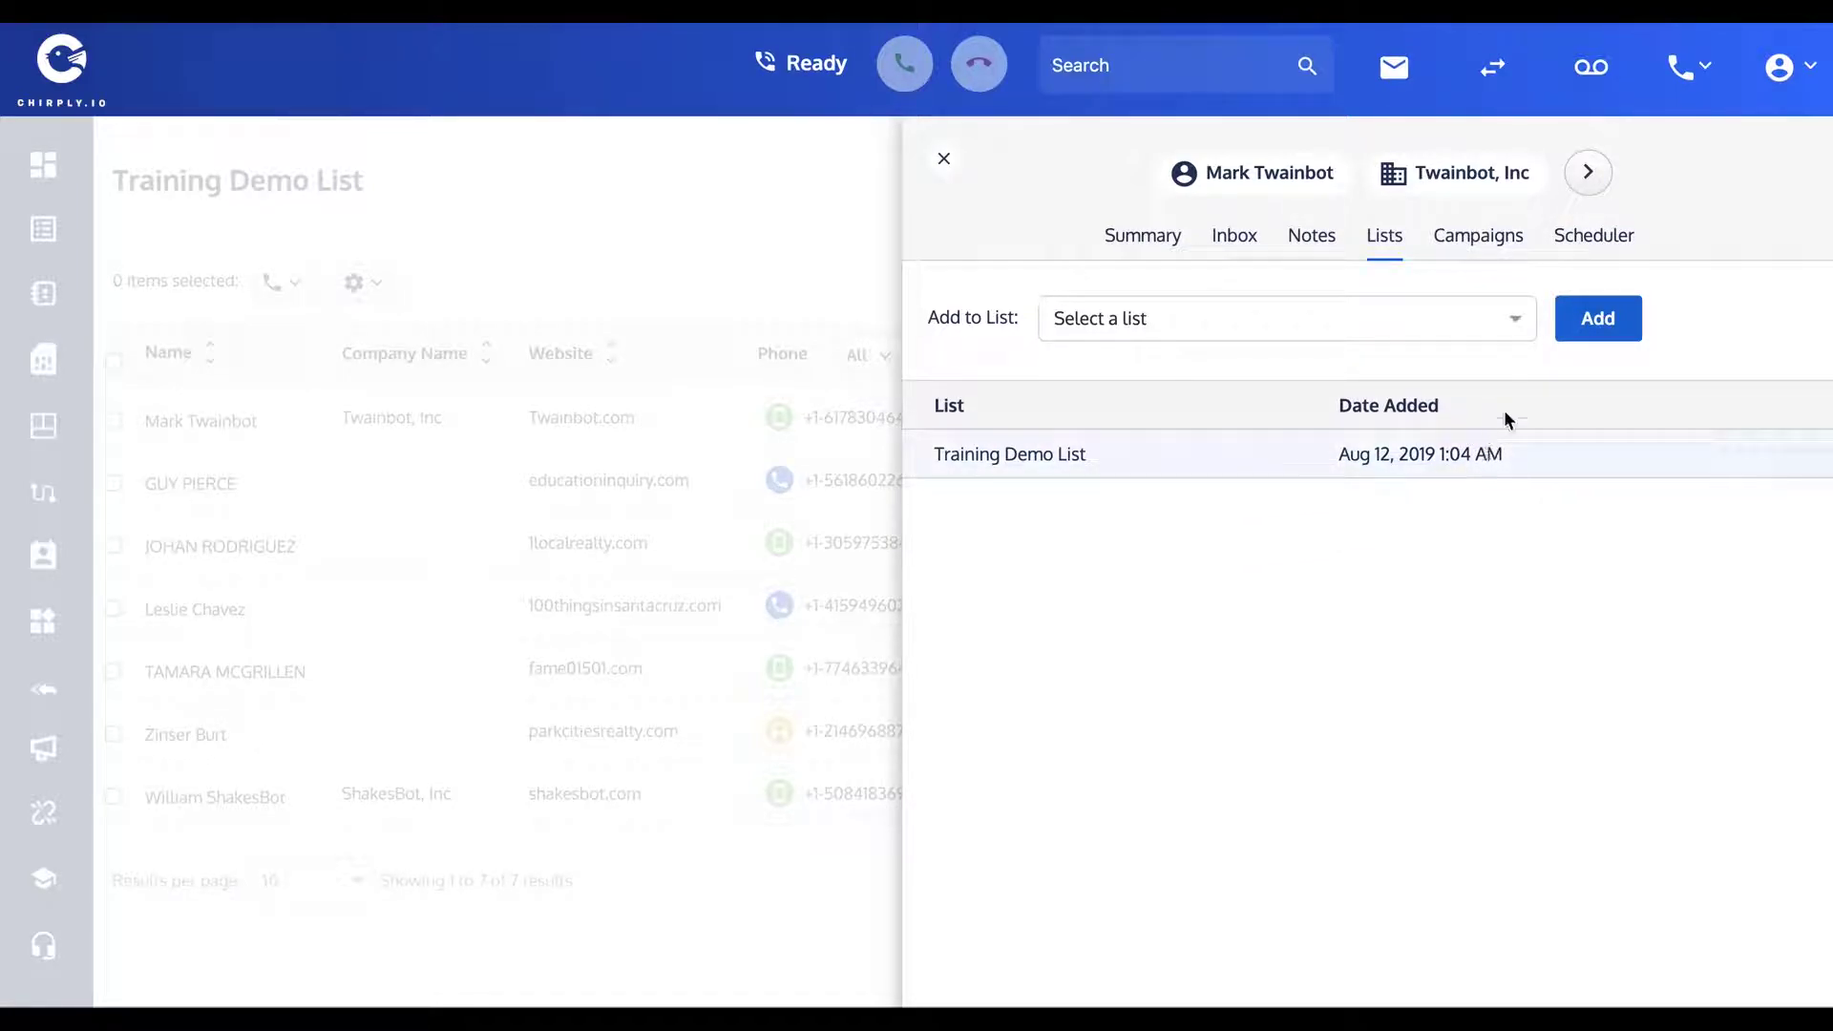
- Re-add Mark to Second List, move the entry, and view his Campaigns page
left_click(1518, 329)
left_click(1494, 340)
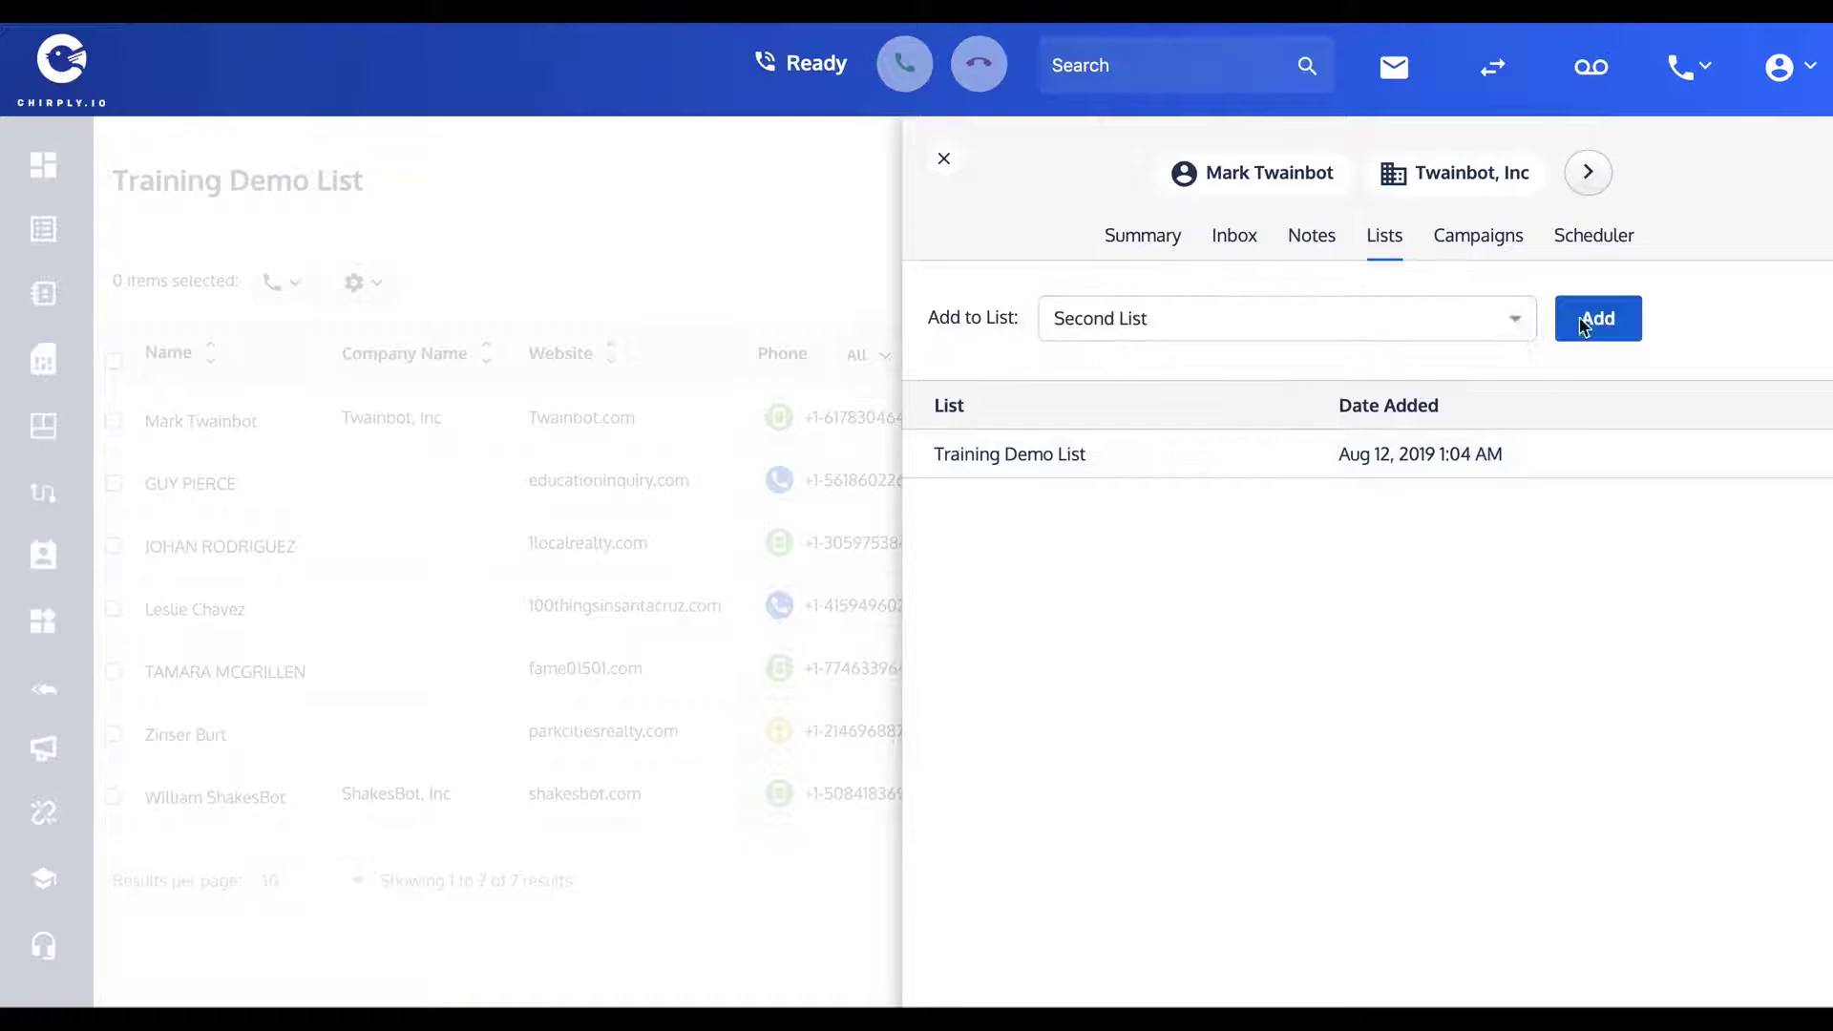
left_click(1617, 321)
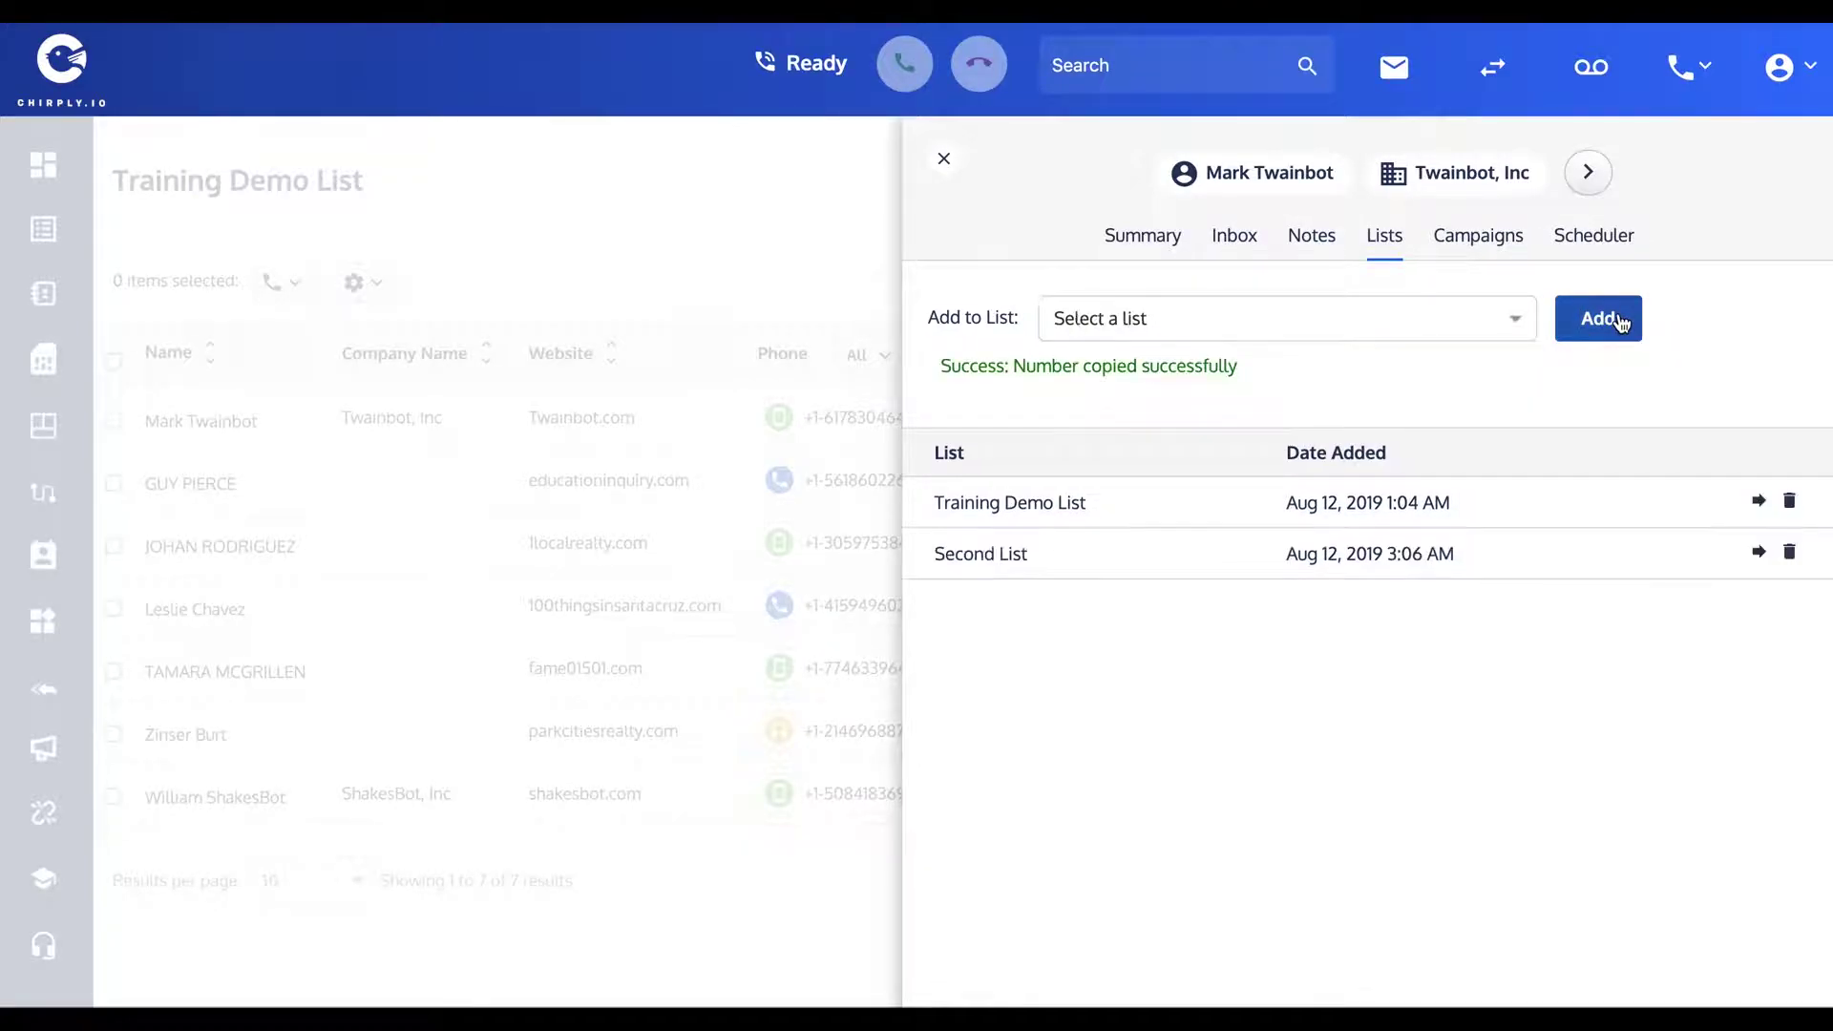
left_click(1759, 503)
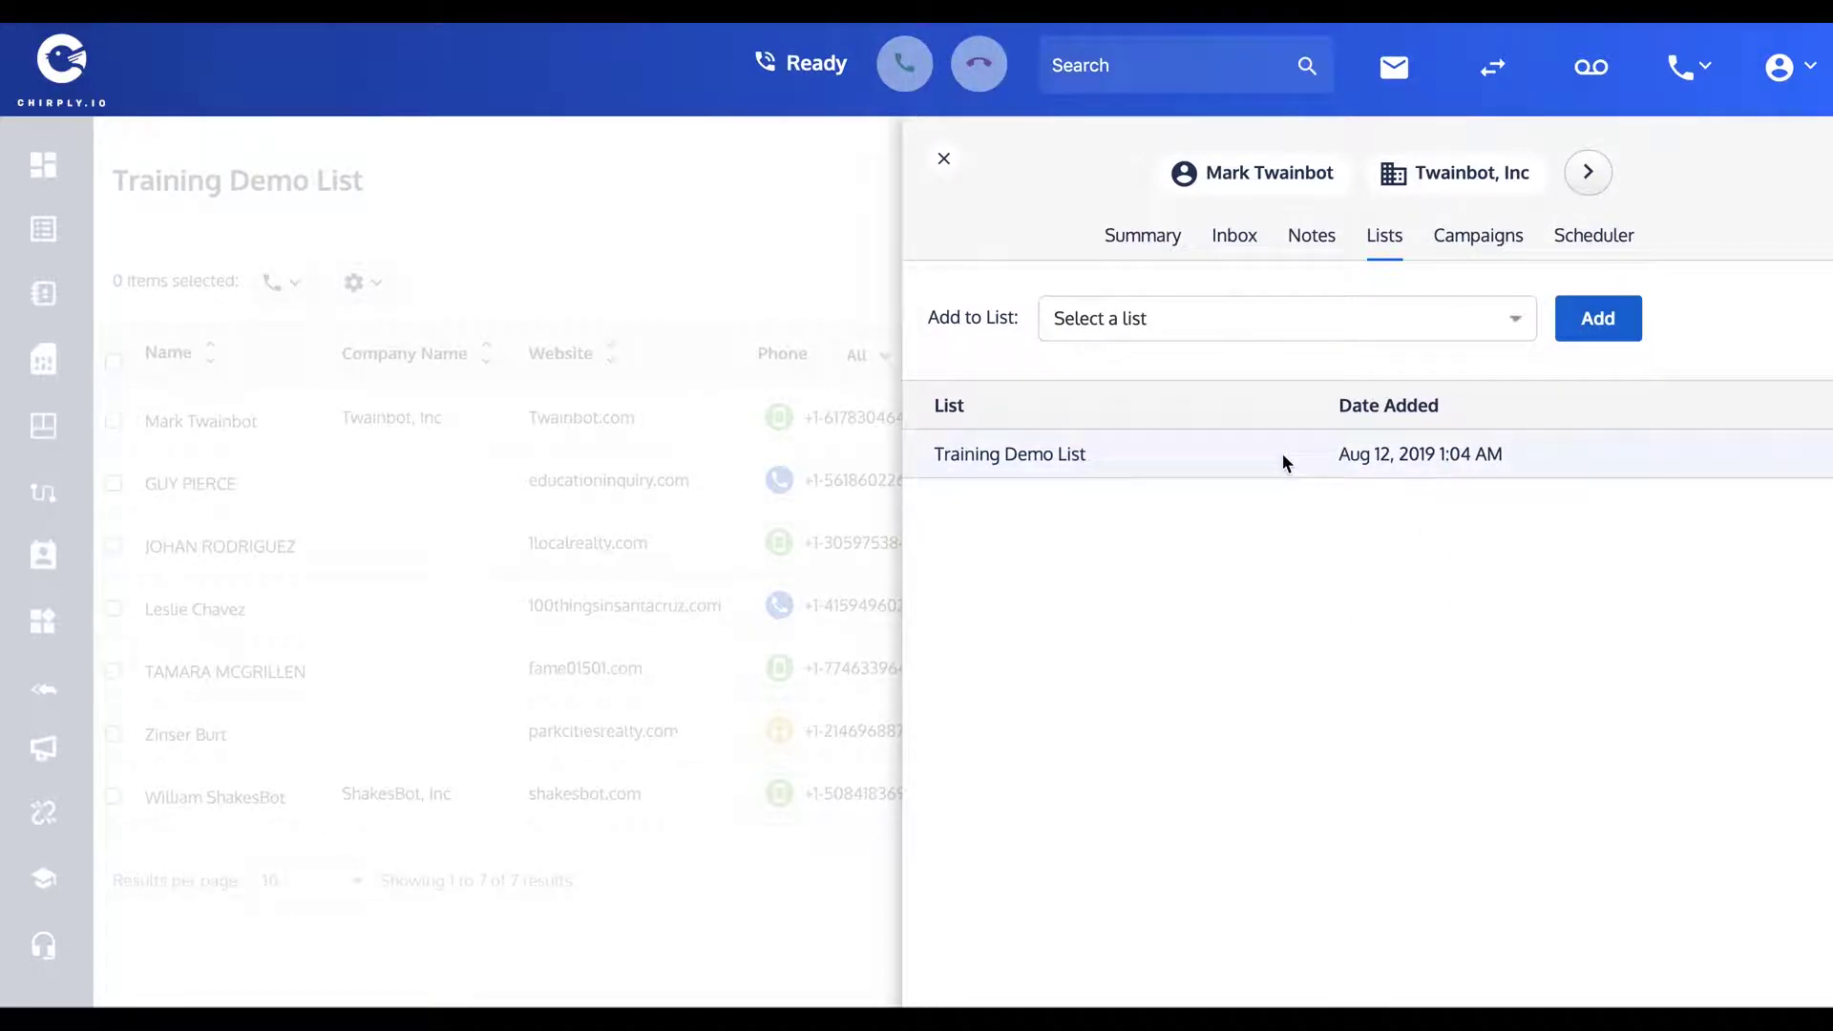
left_click(1468, 248)
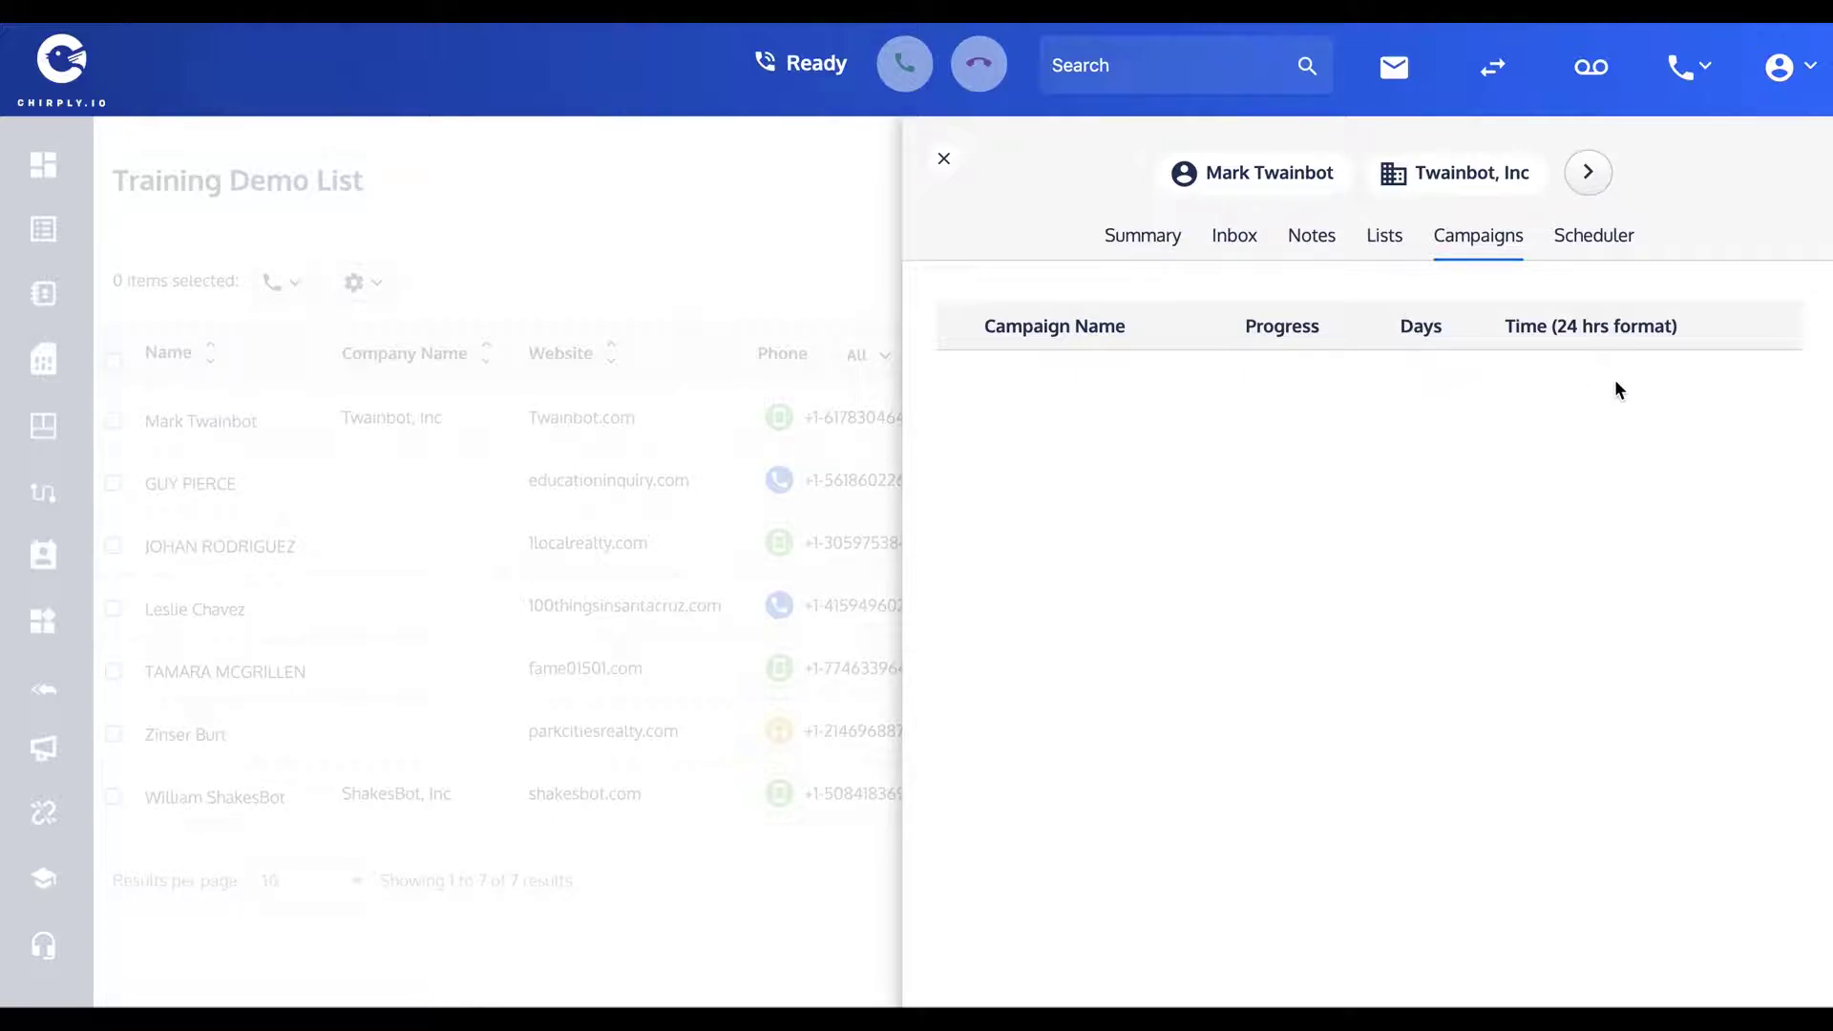
- Start a new call follow-up from Mark's Scheduler tab
left_click(1594, 237)
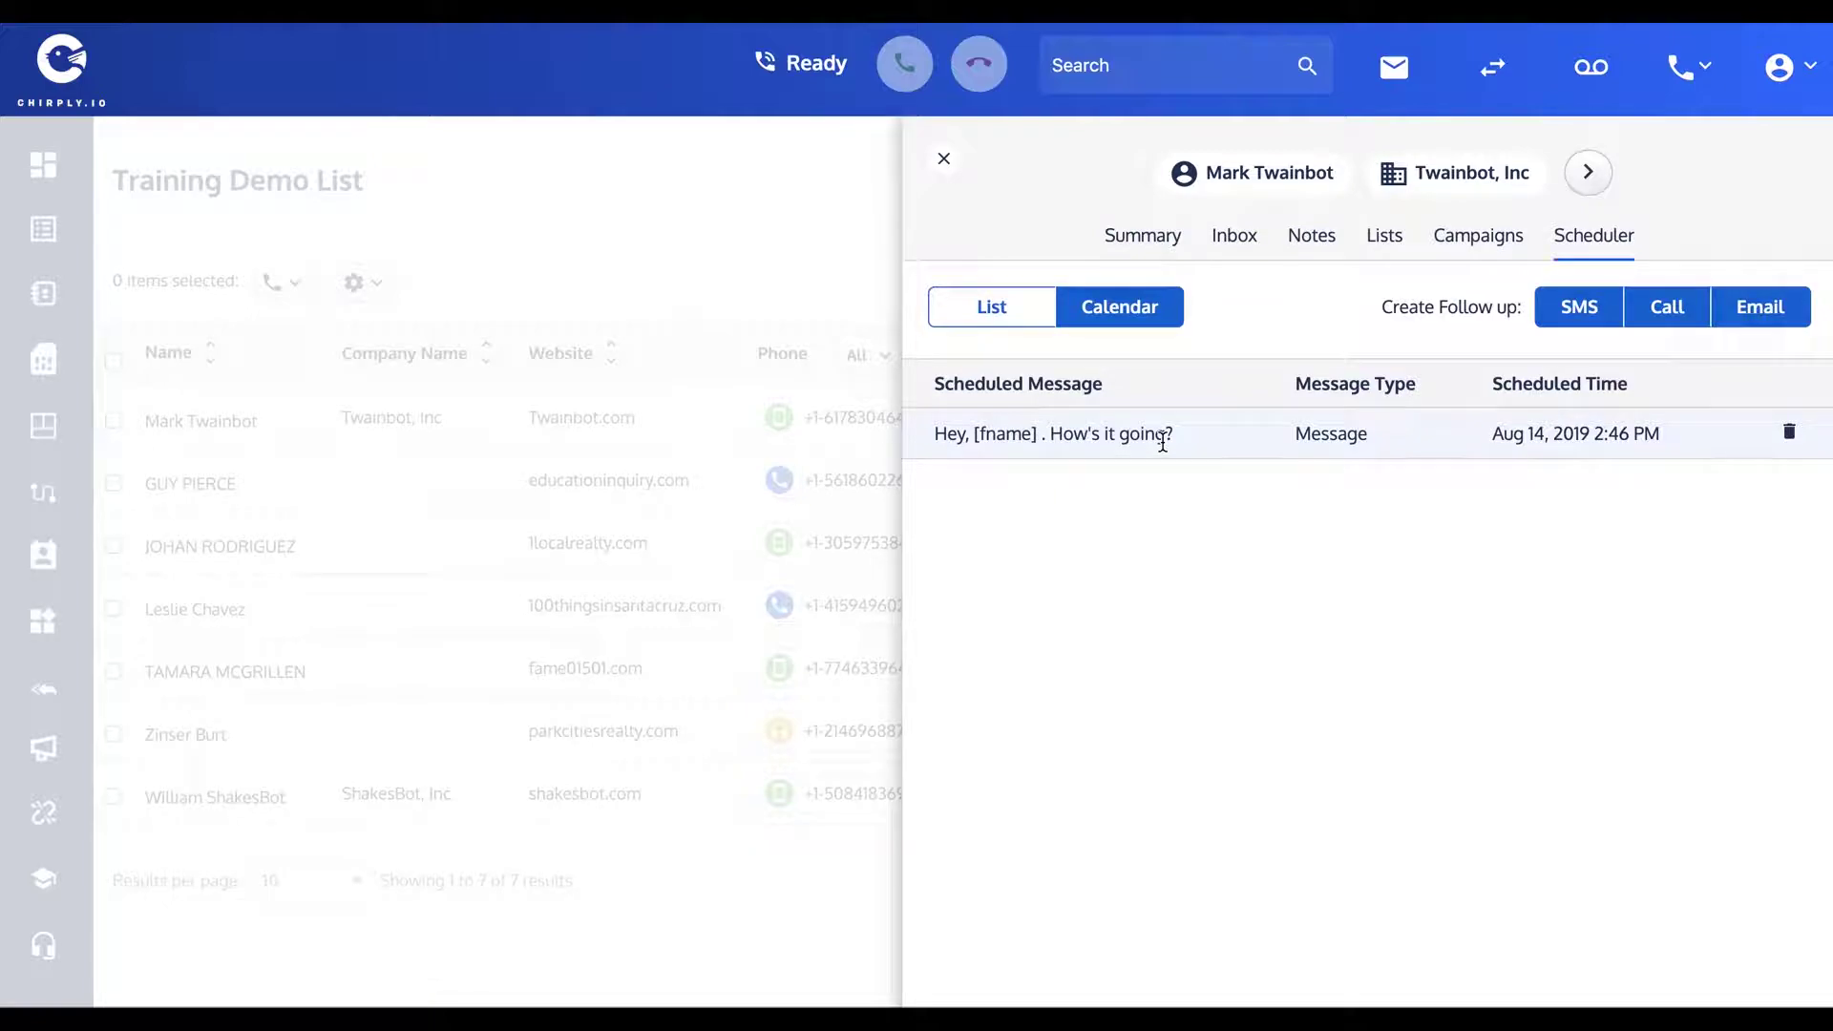
left_click(1668, 318)
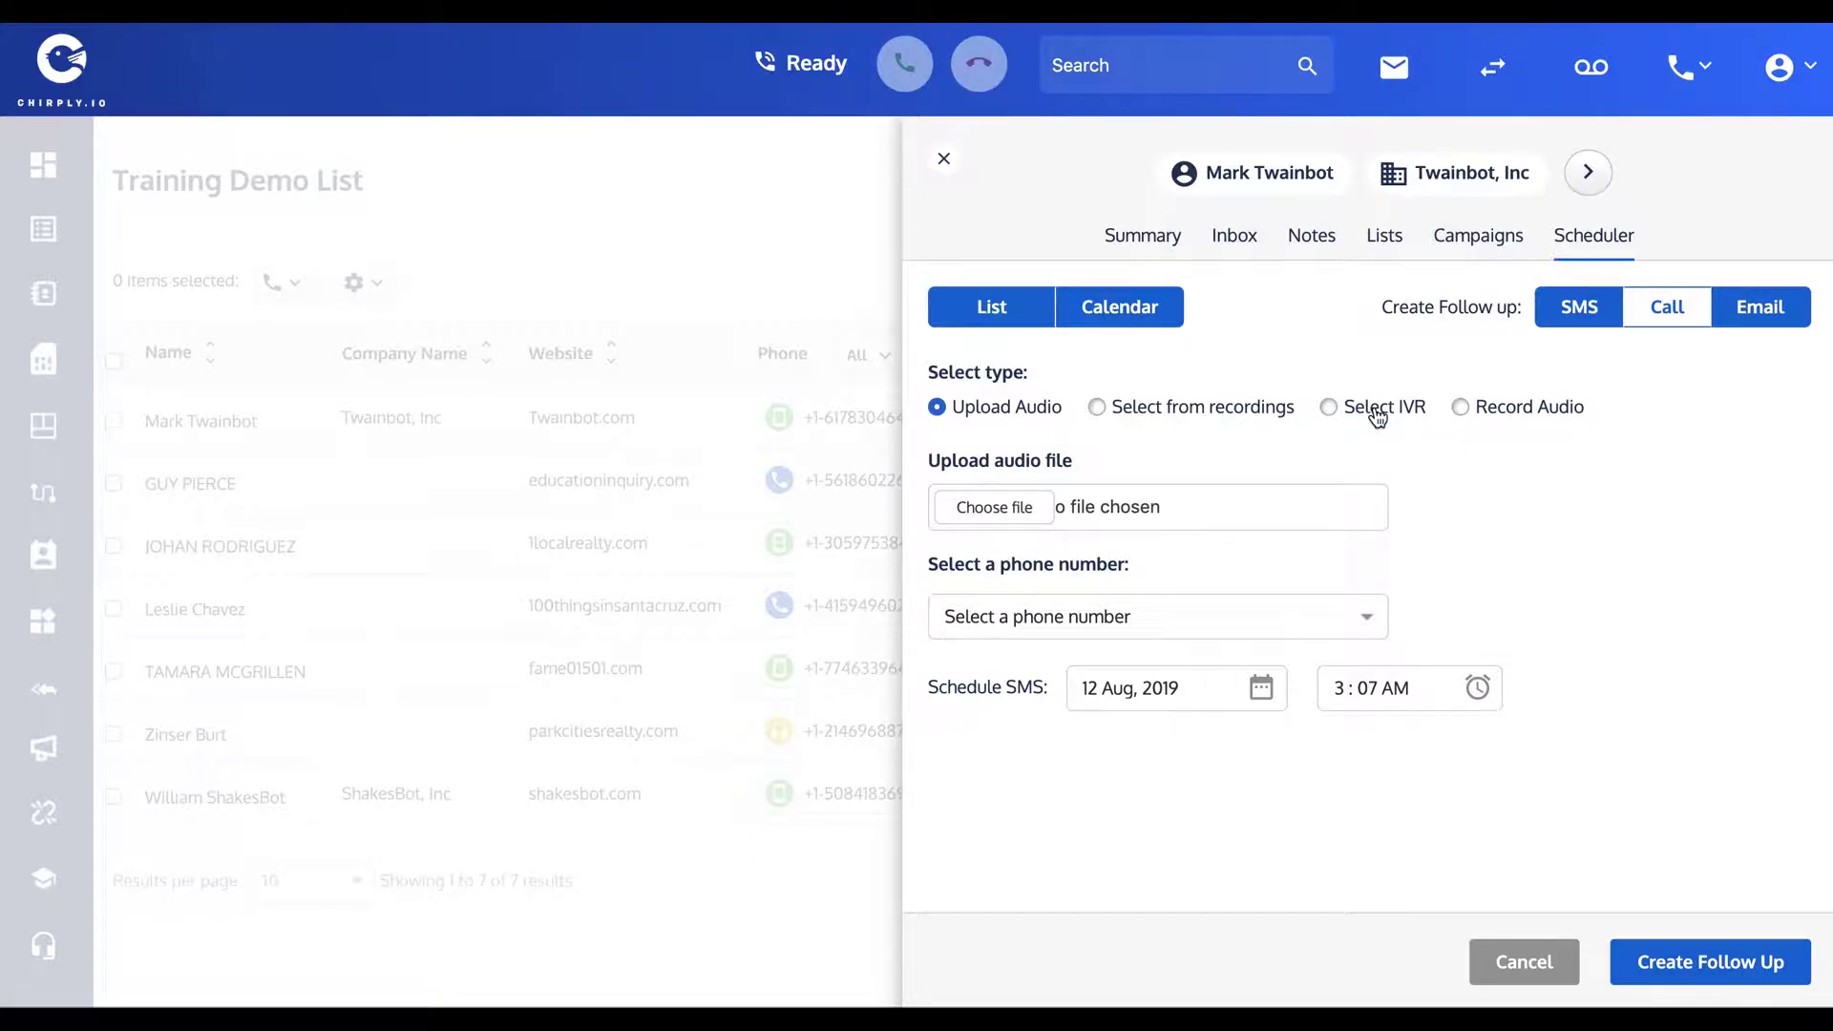
- Record an 8-second voice message for the call and send it from Training Demo
left_click(1461, 408)
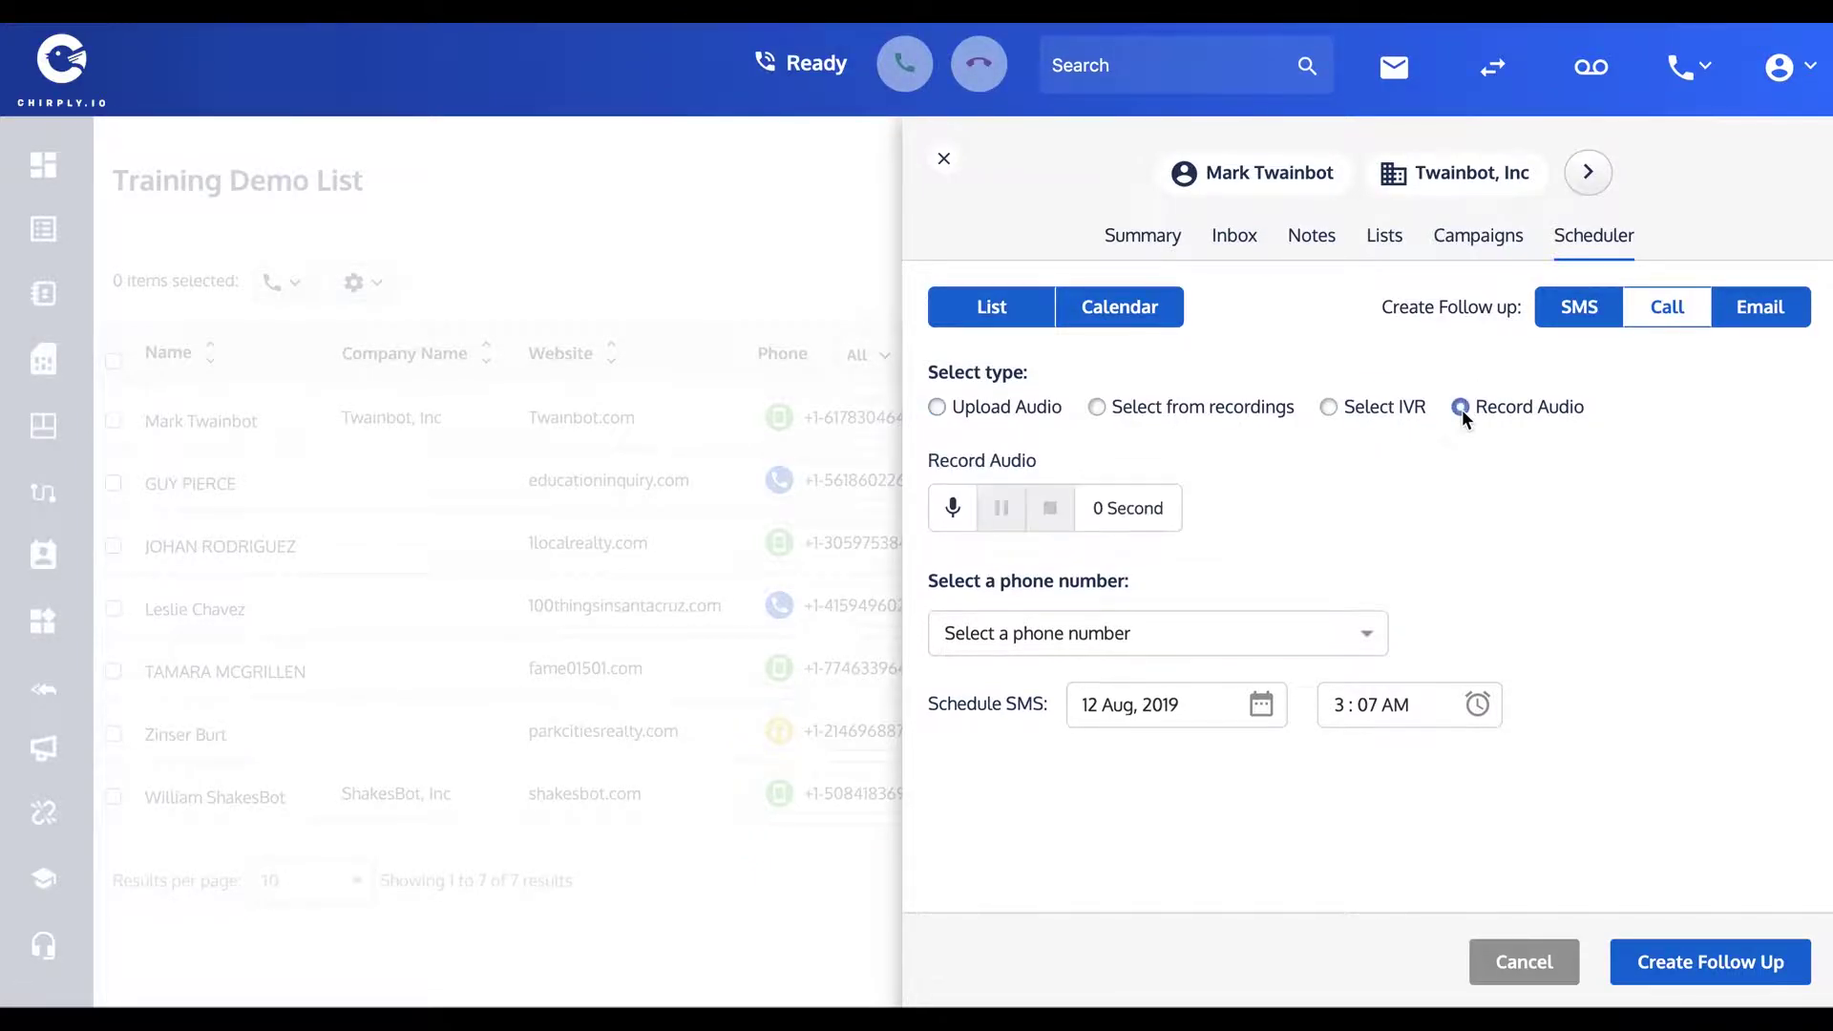
left_click(952, 511)
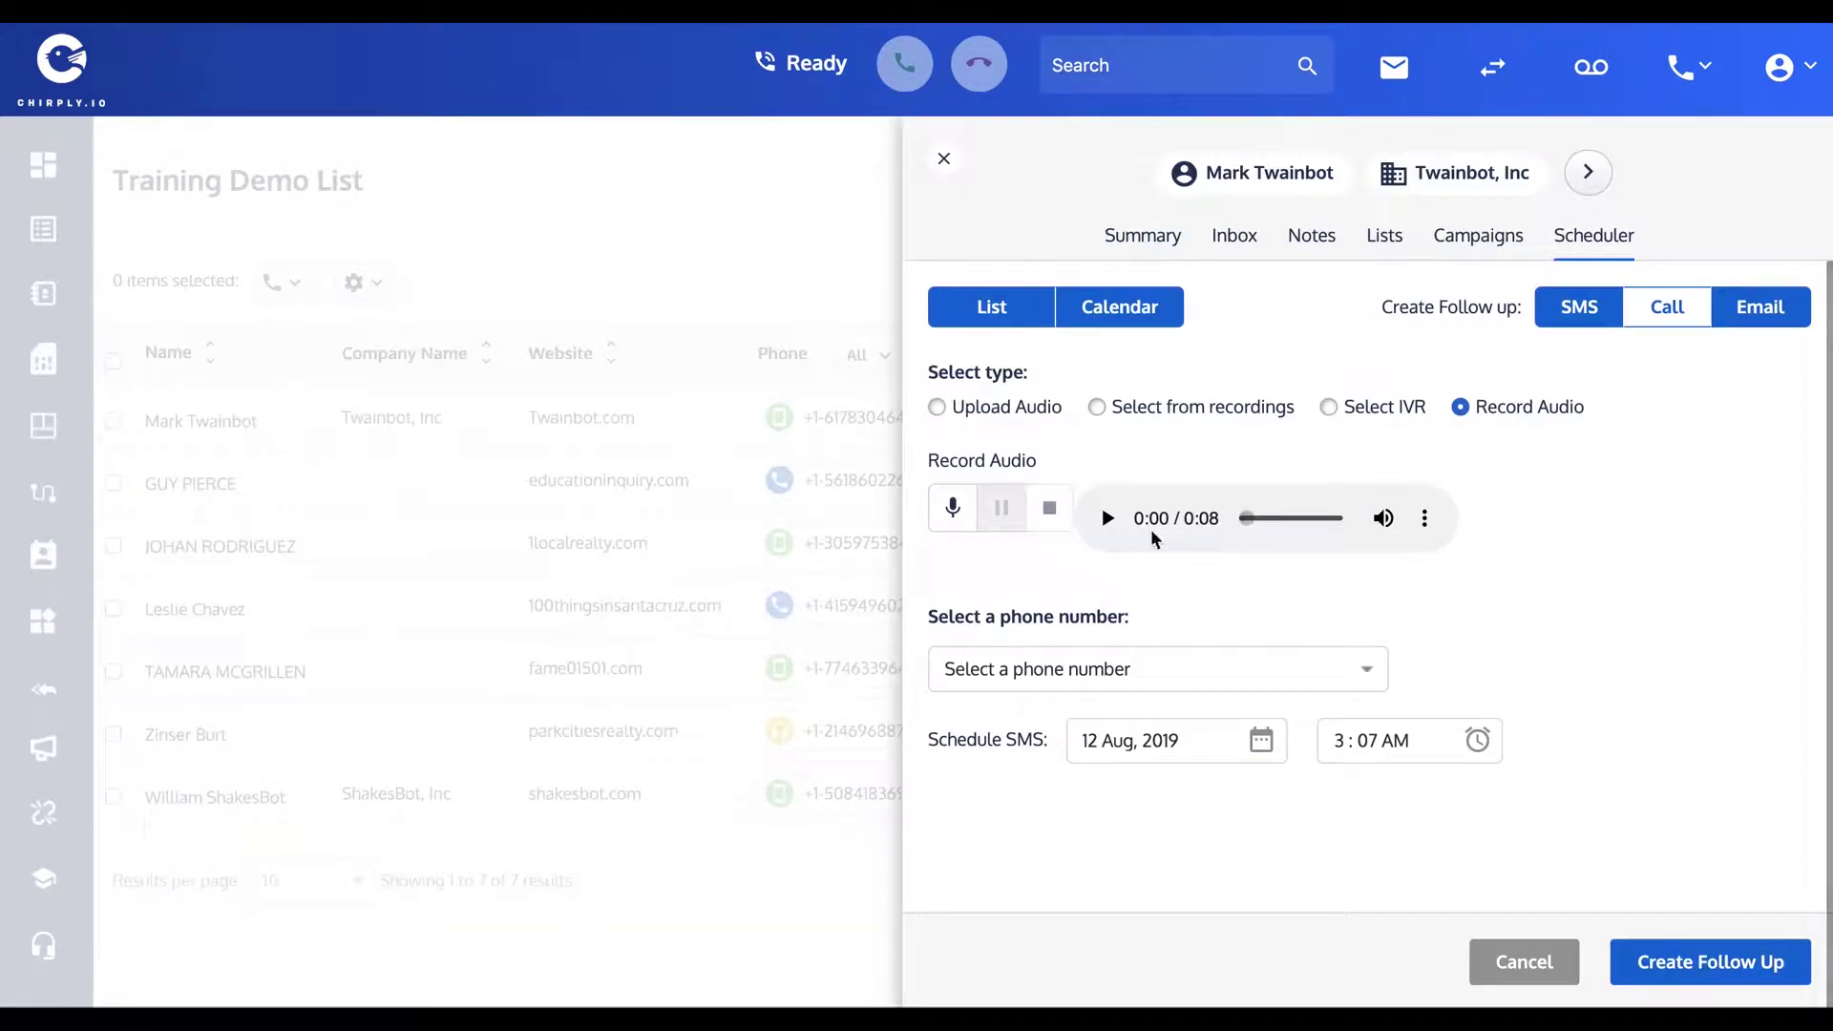
left_click(1108, 518)
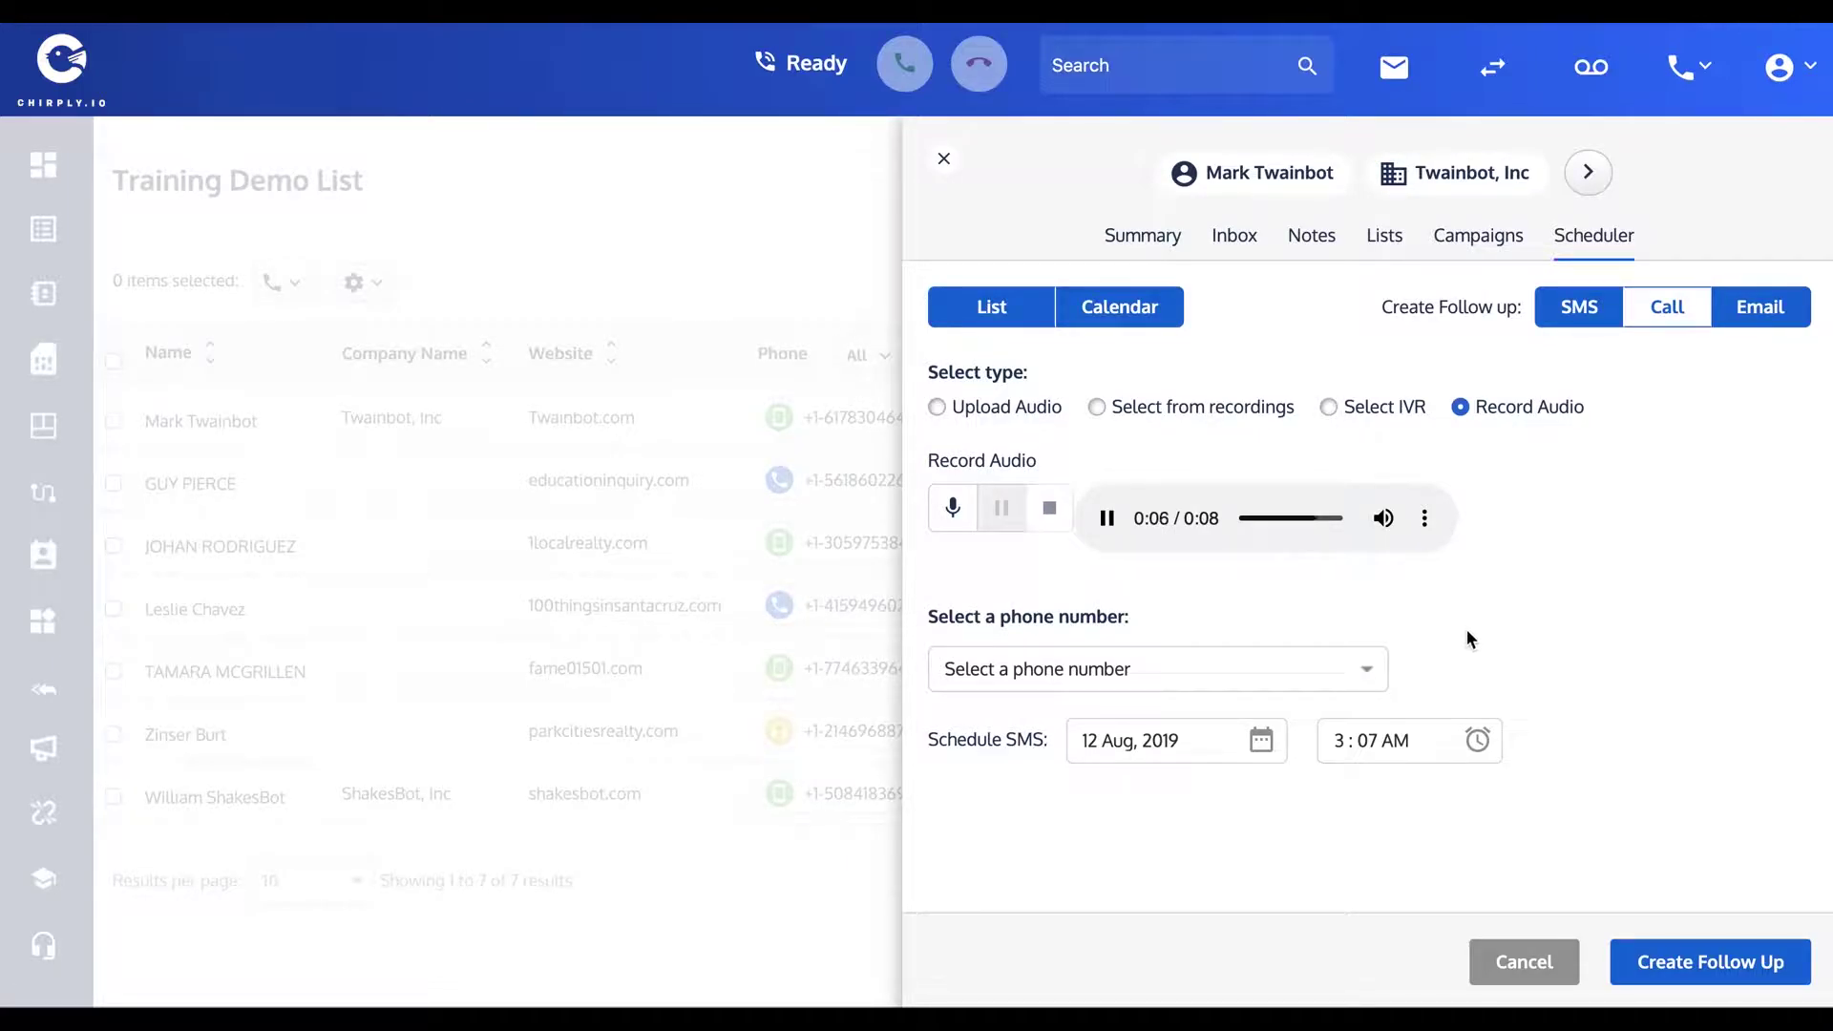
left_click(1370, 671)
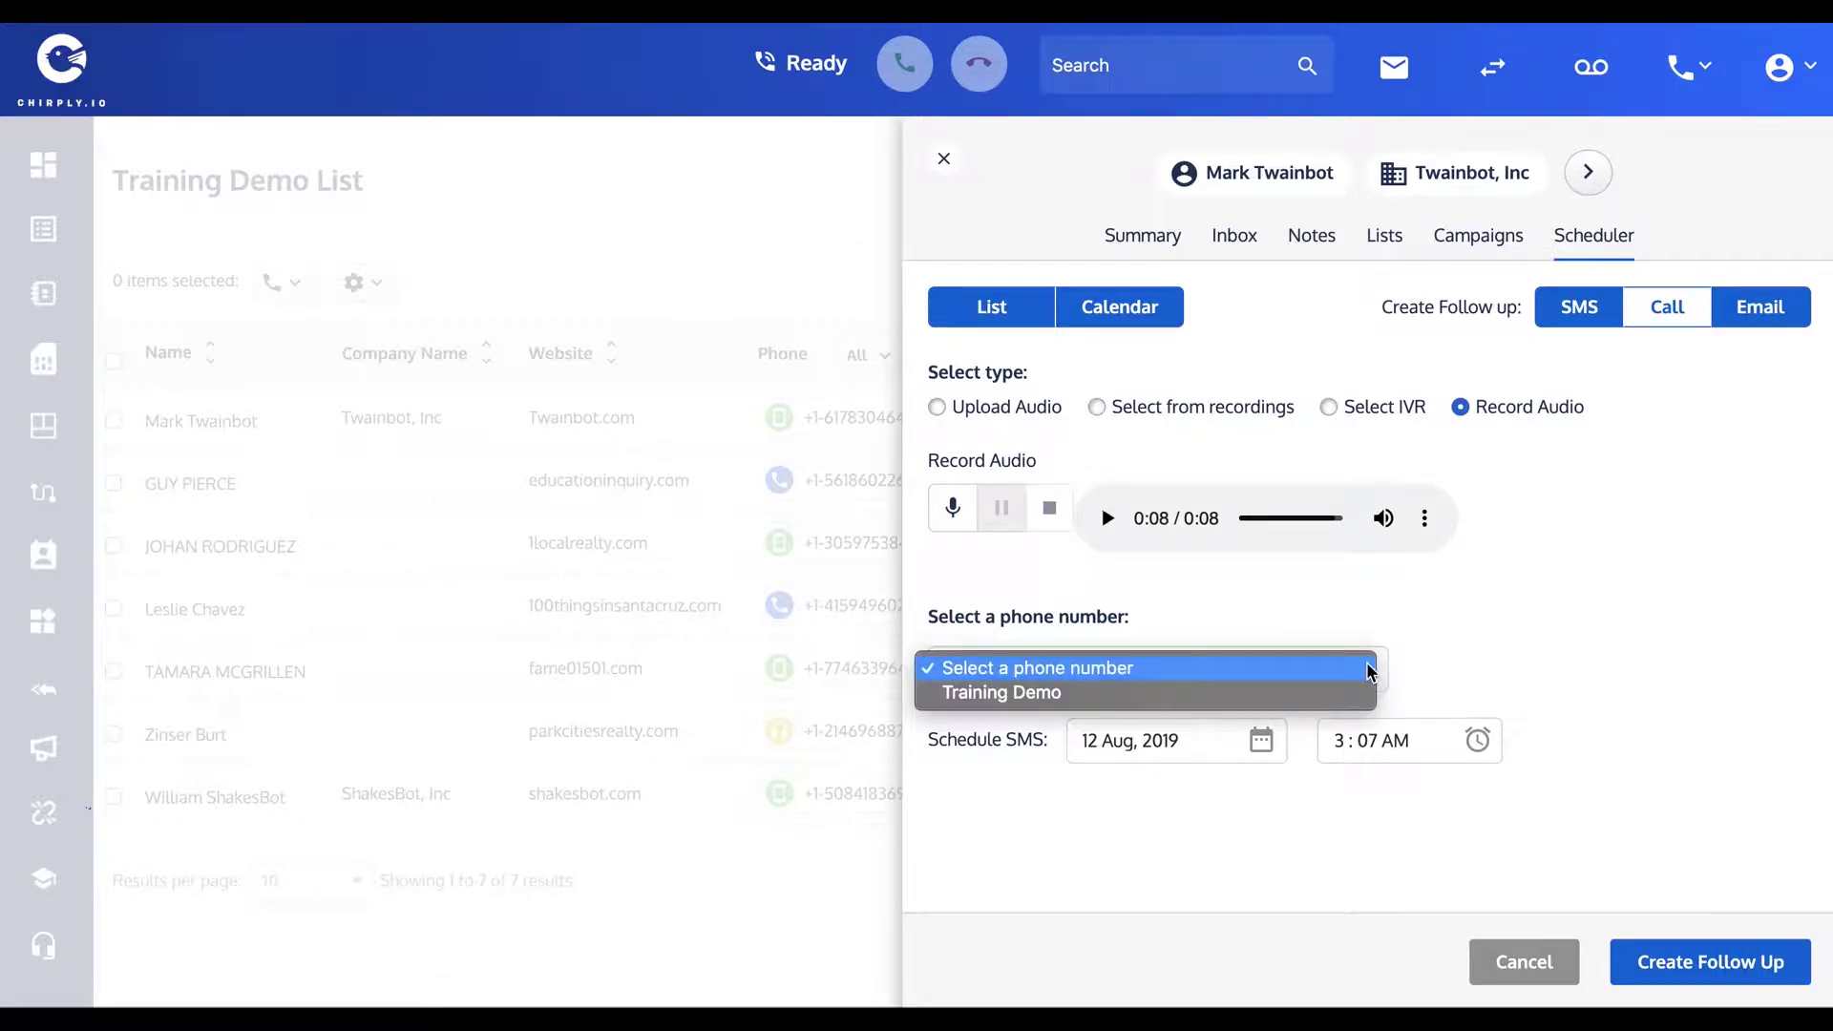
left_click(991, 691)
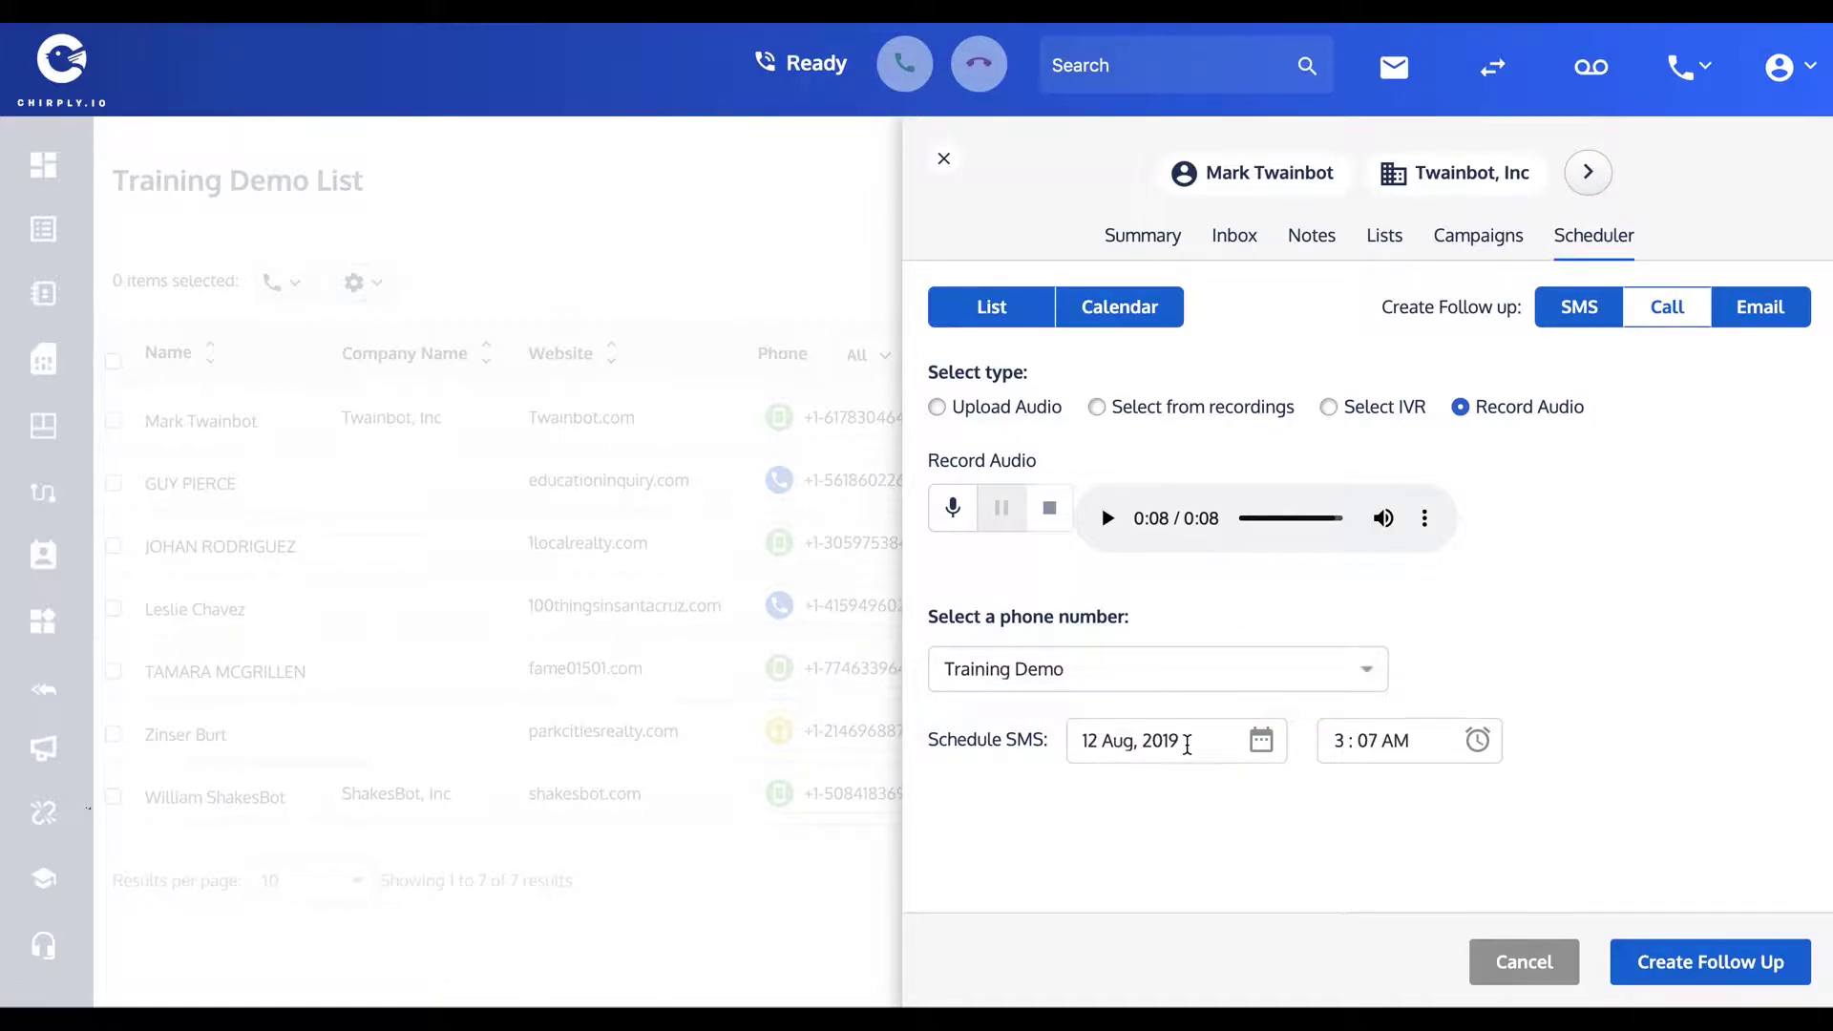
- Schedule the call for Aug 29, 2019 at 3:07 PM, save it, and list follow-ups
left_click(1260, 740)
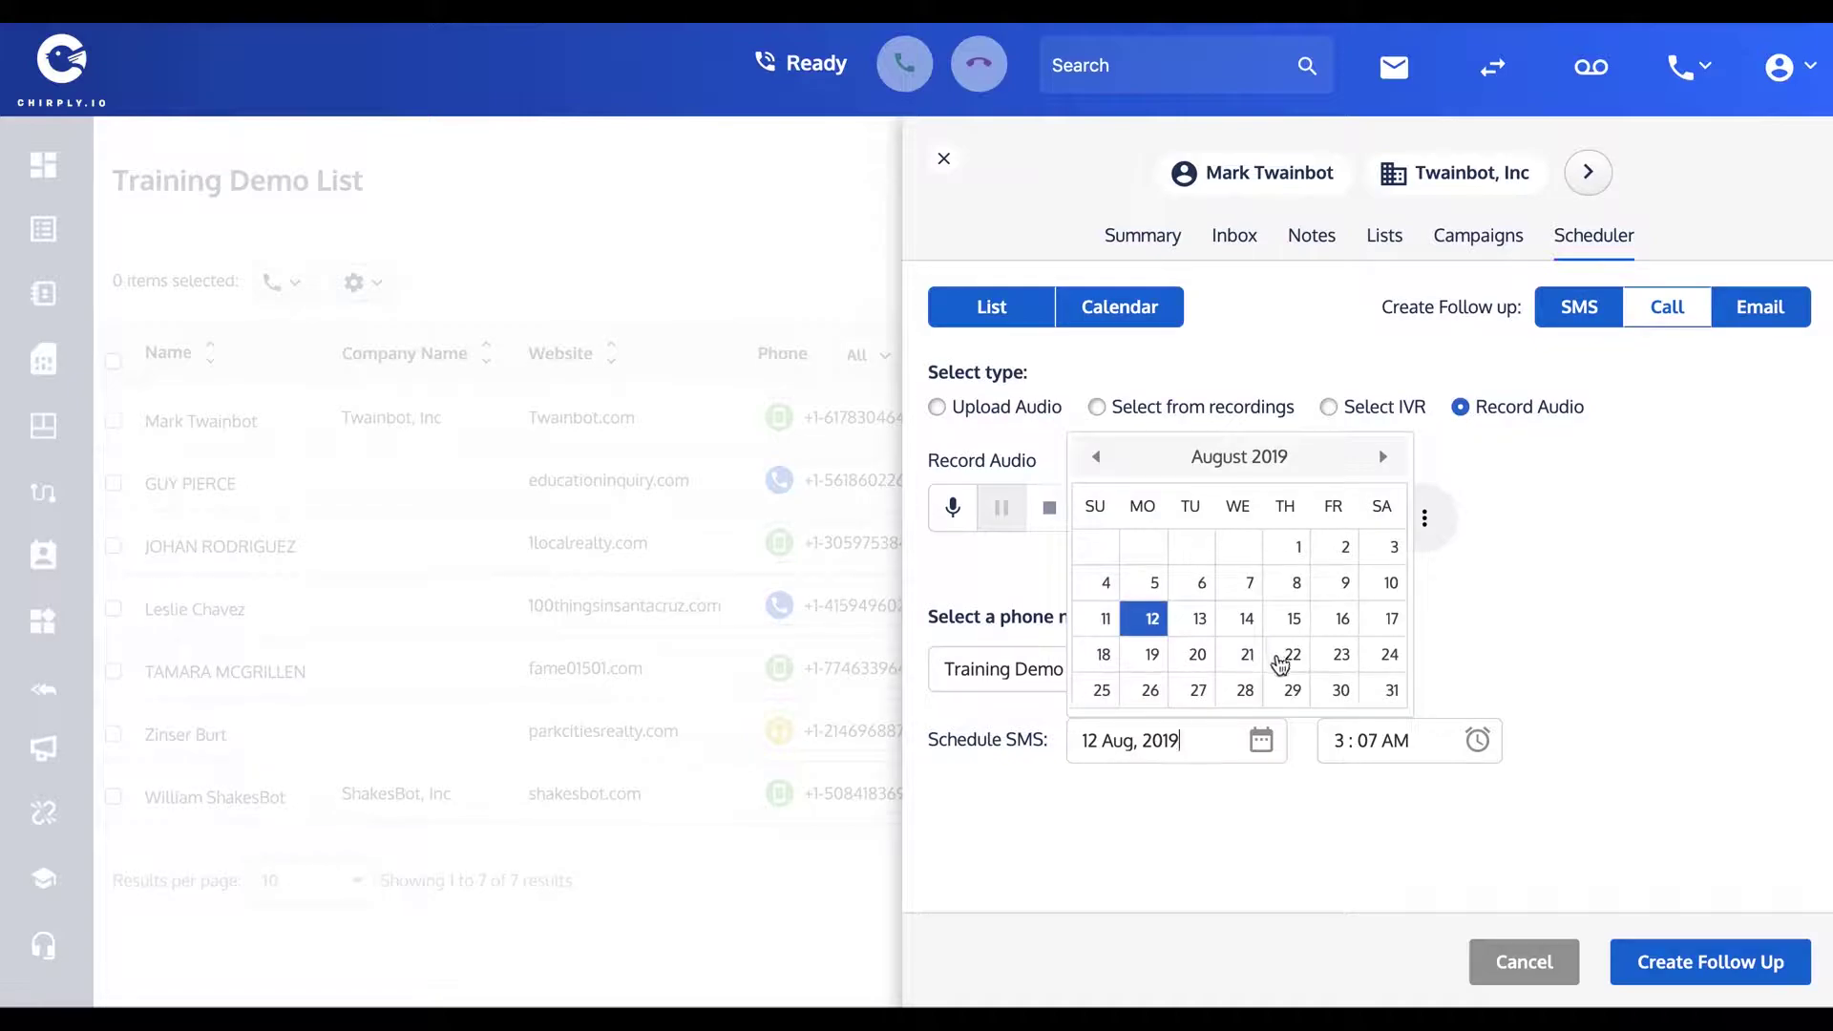
left_click(1293, 692)
left_click(1408, 754)
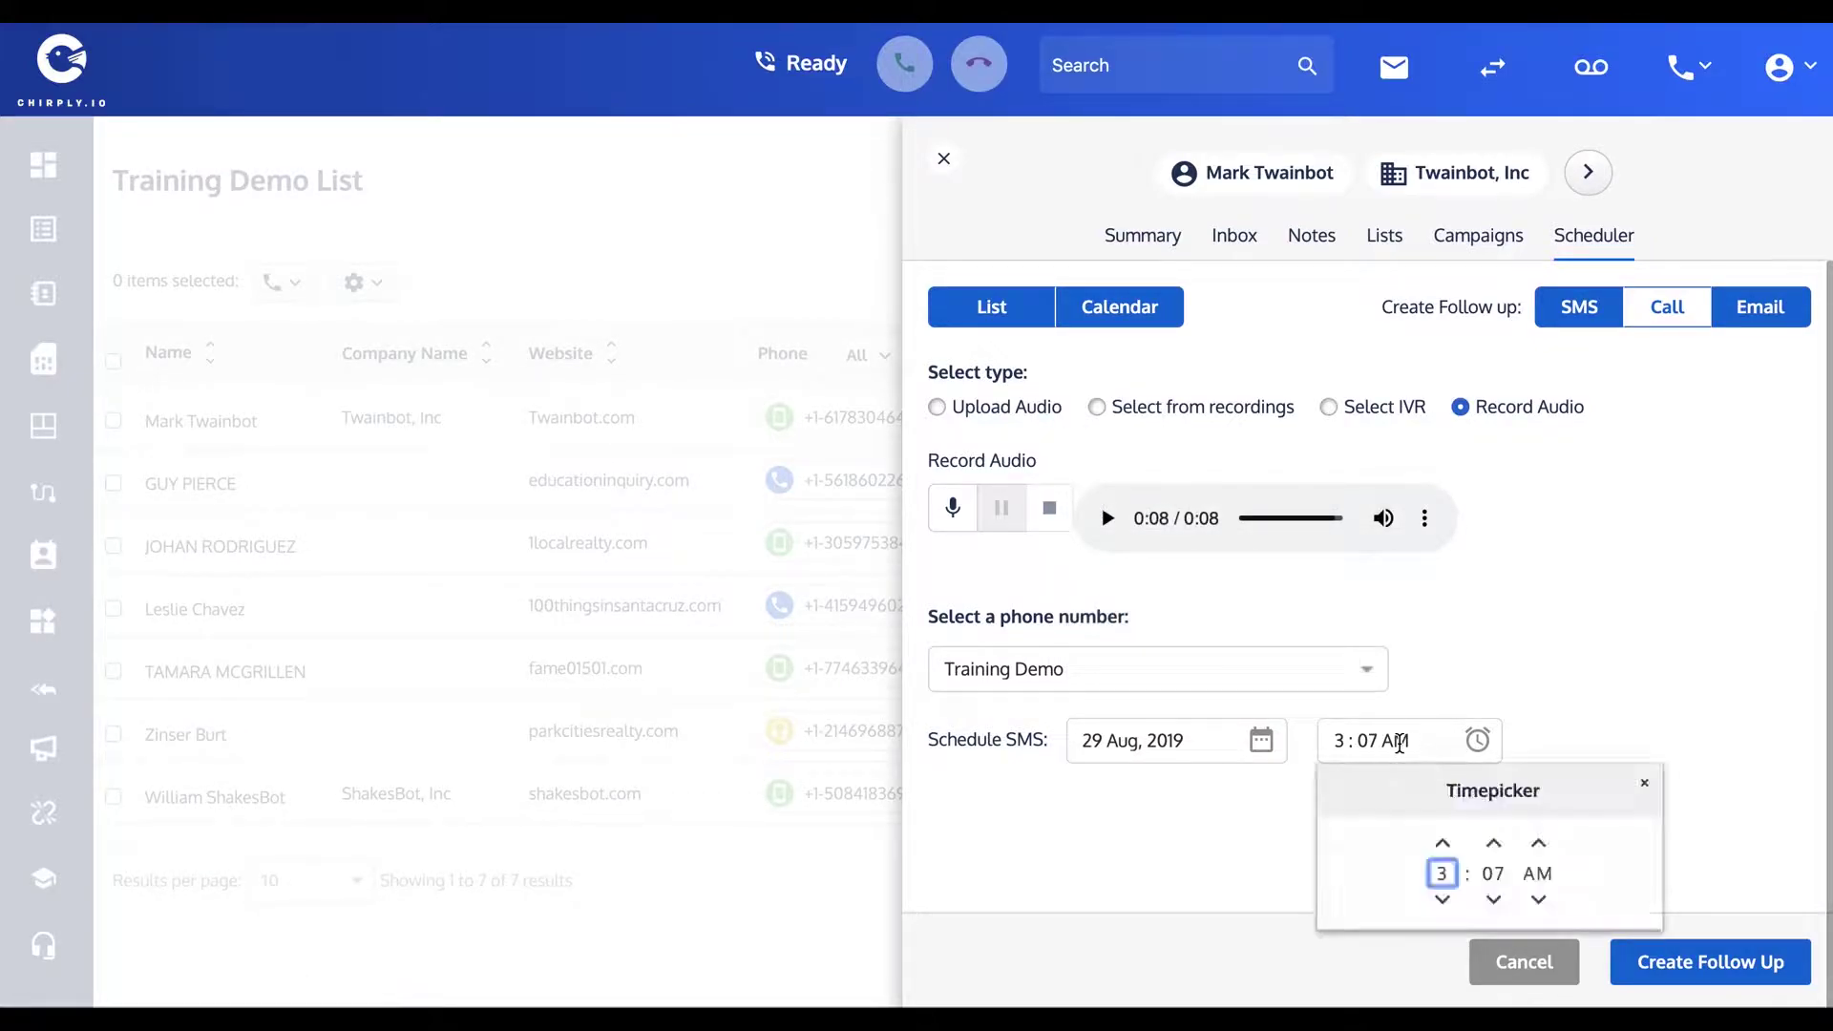
left_click(1538, 844)
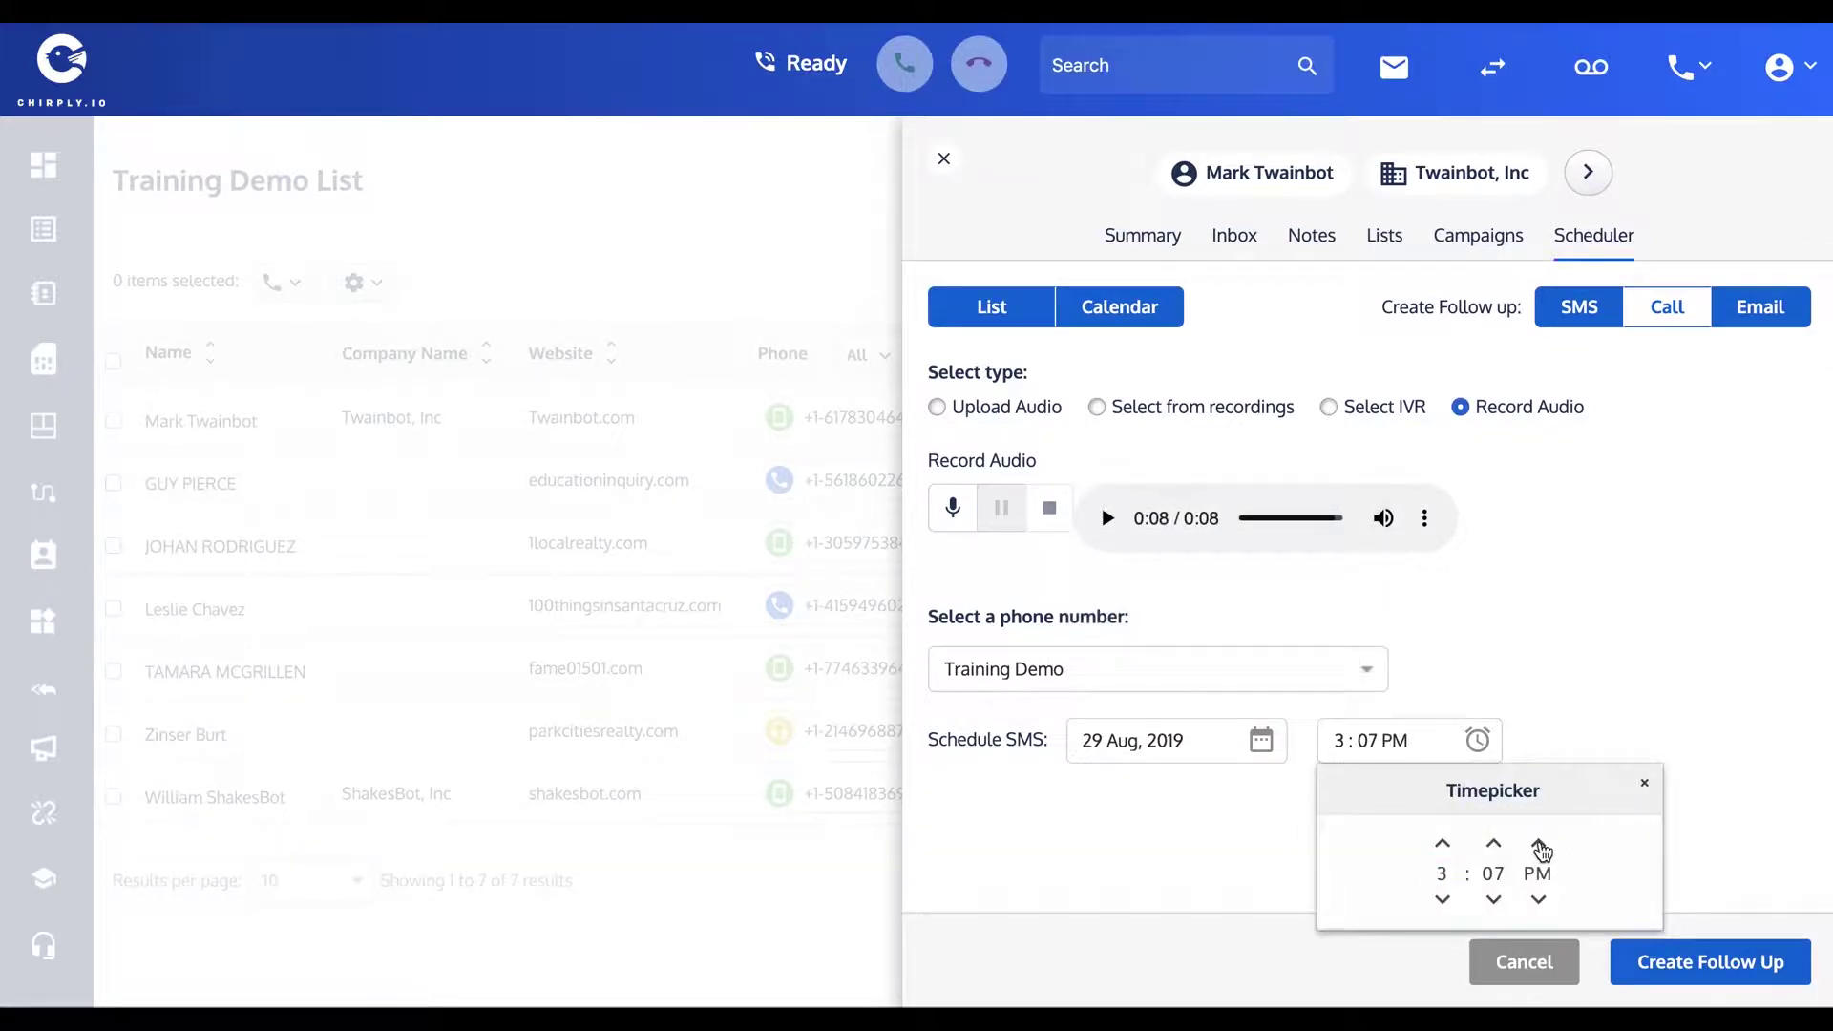
left_click(1572, 644)
left_click(1662, 966)
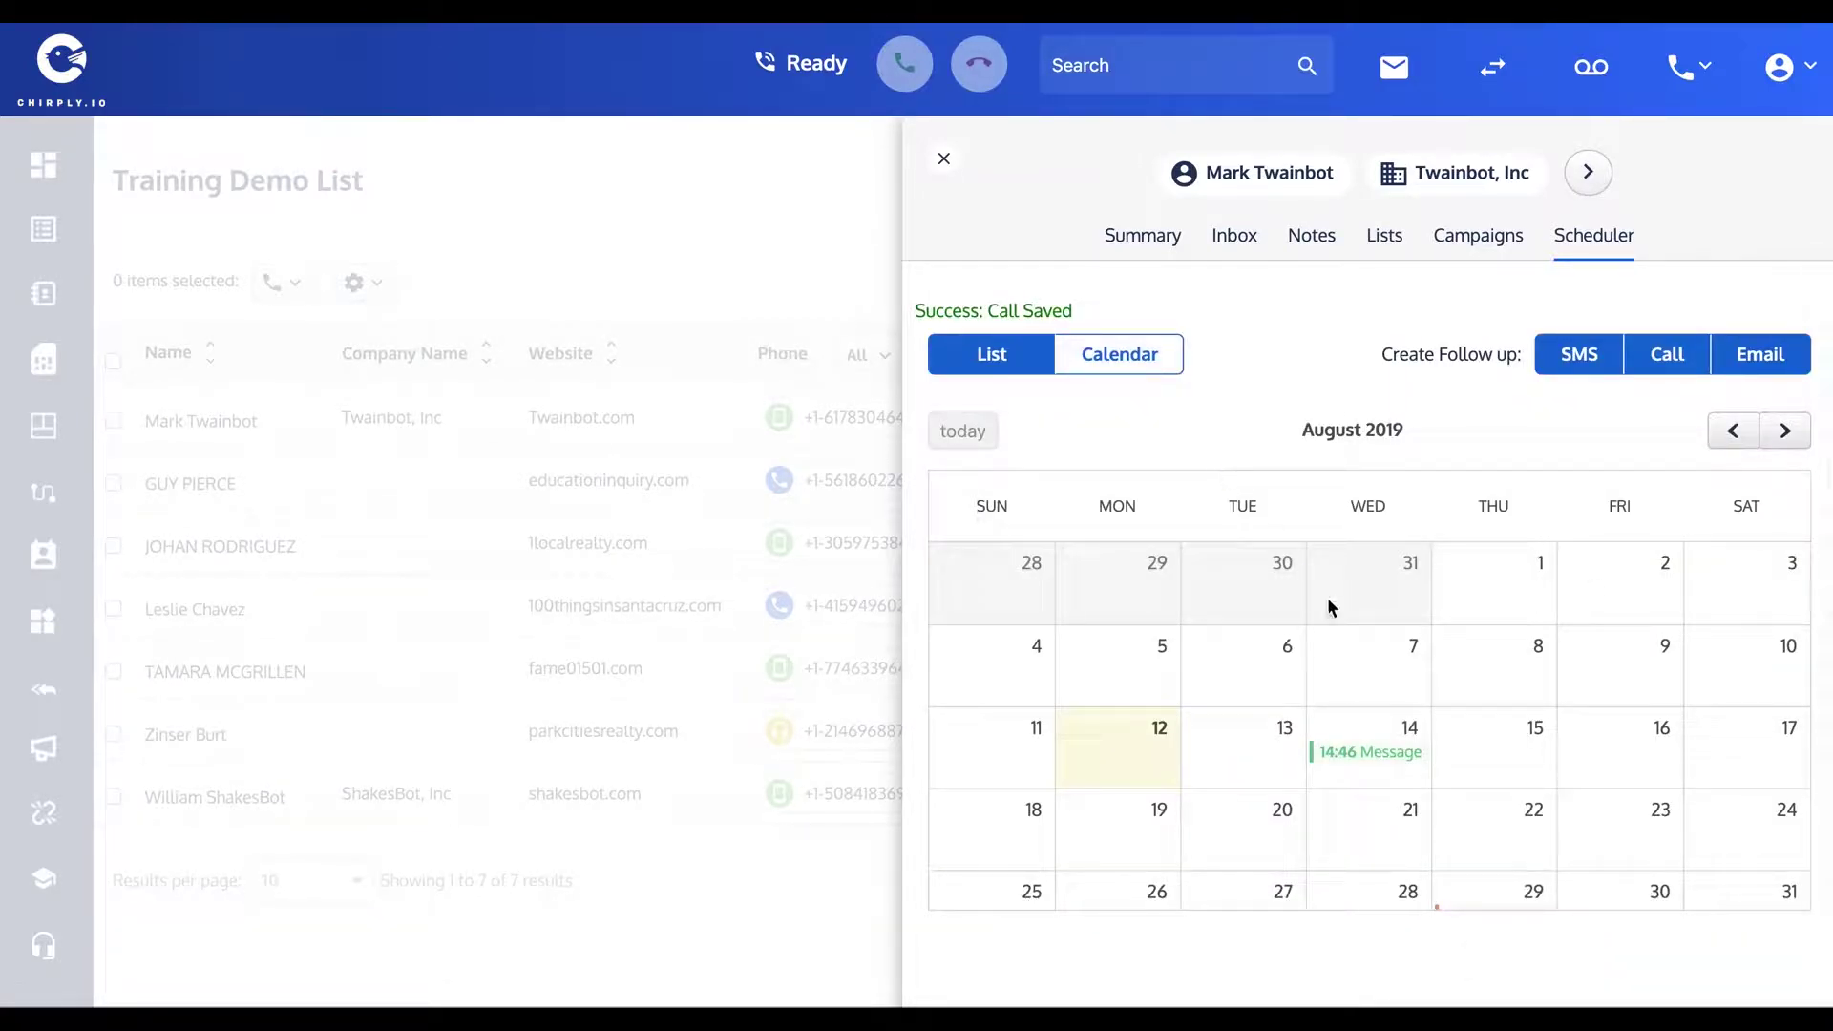
left_click(1007, 344)
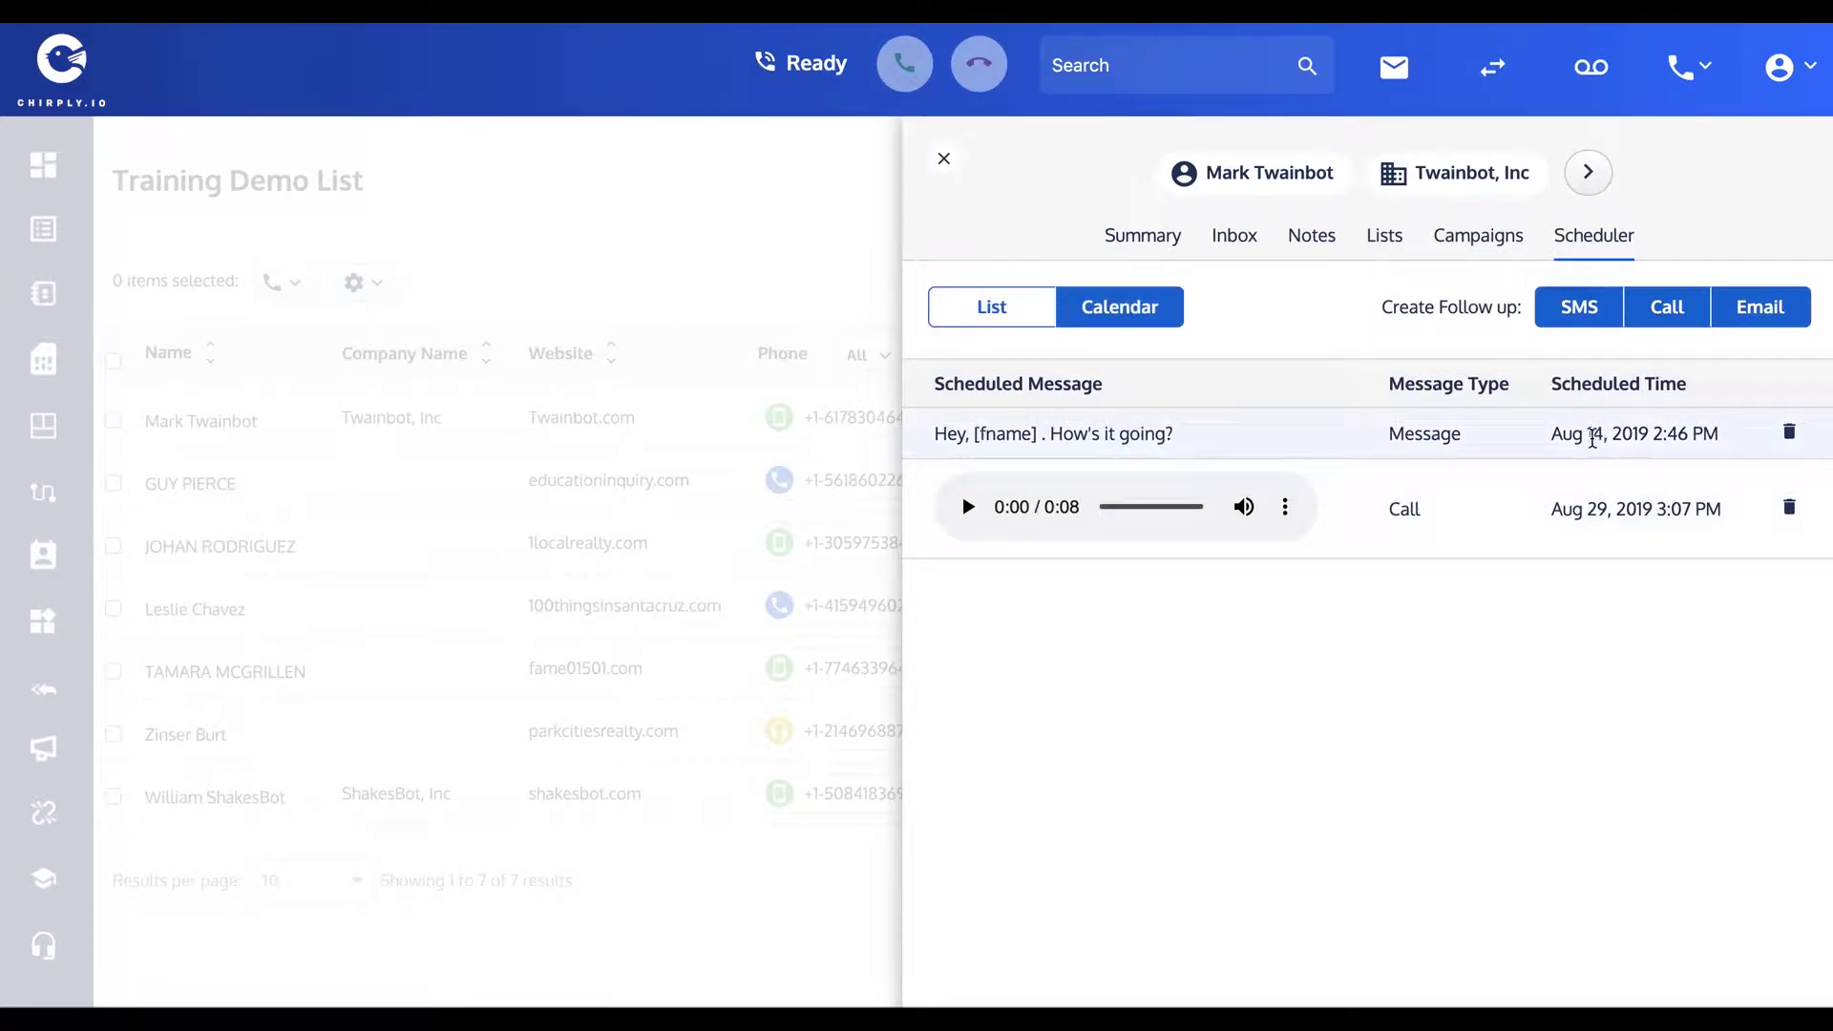
double_click(1394, 433)
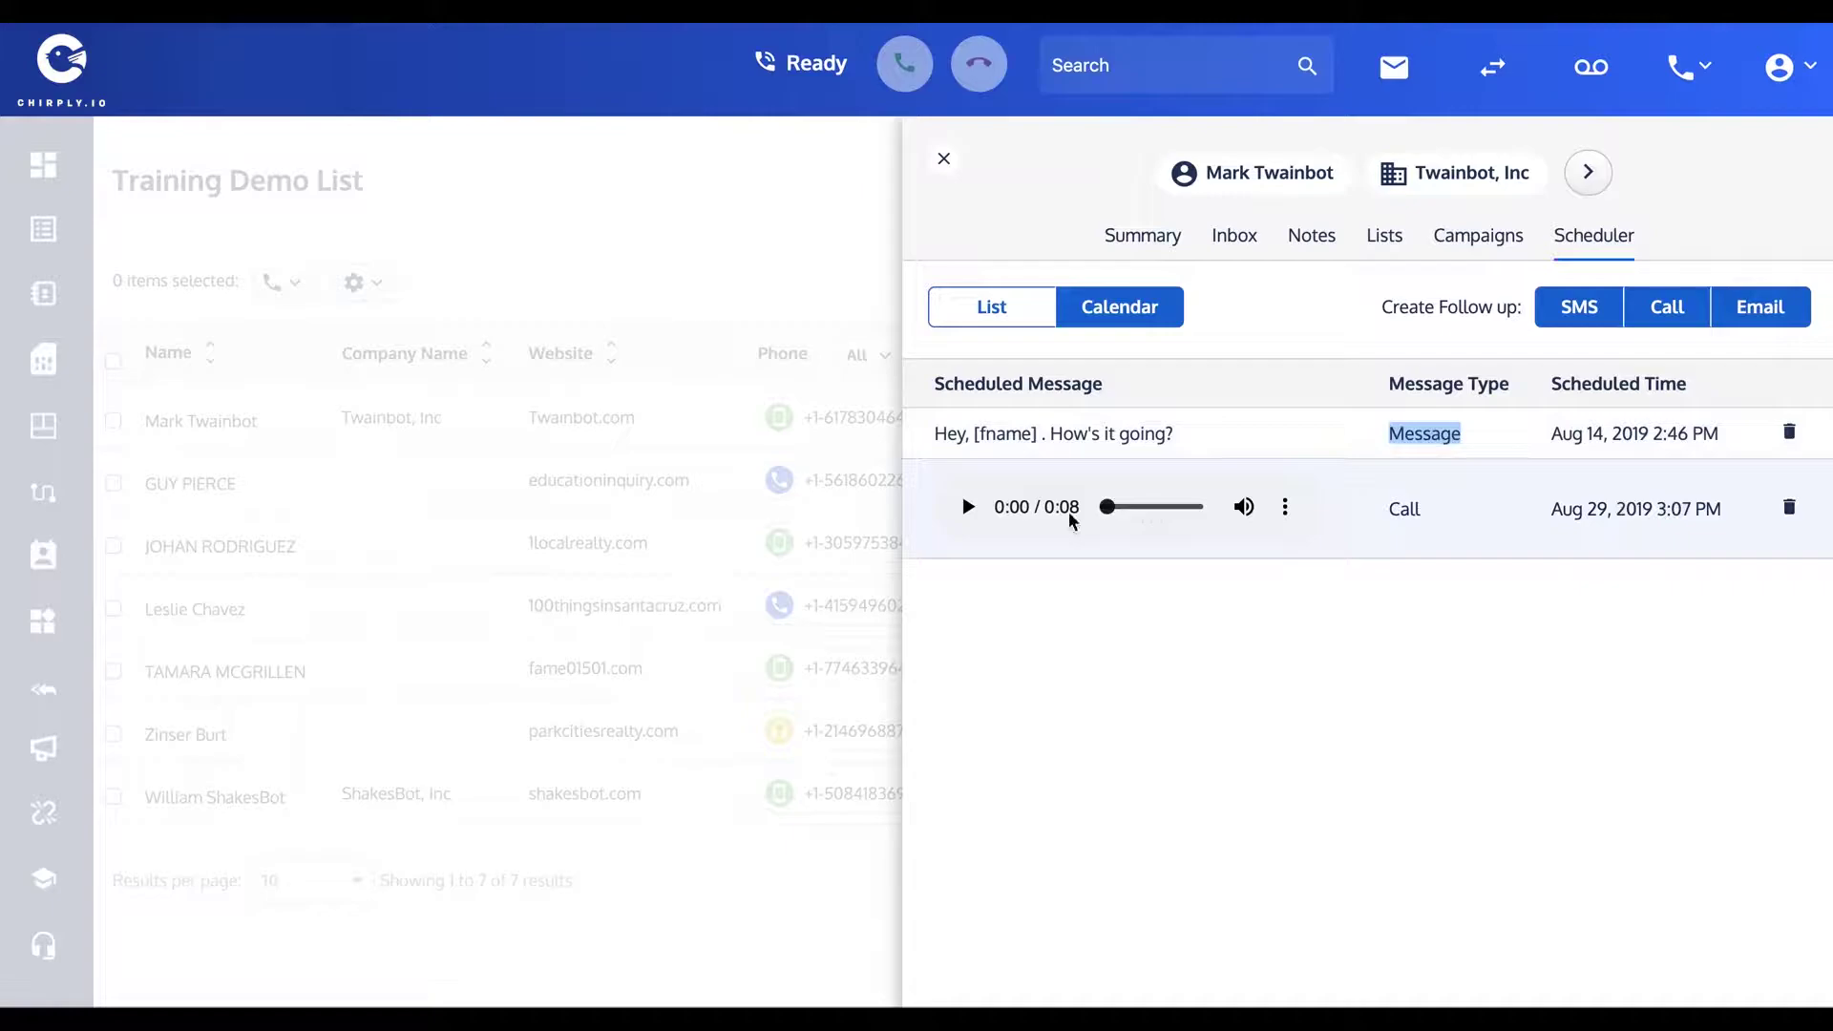
- Set up an SMS follow-up from Training Demo for Aug 20, 2019 at 3:07 PM
left_click(1600, 318)
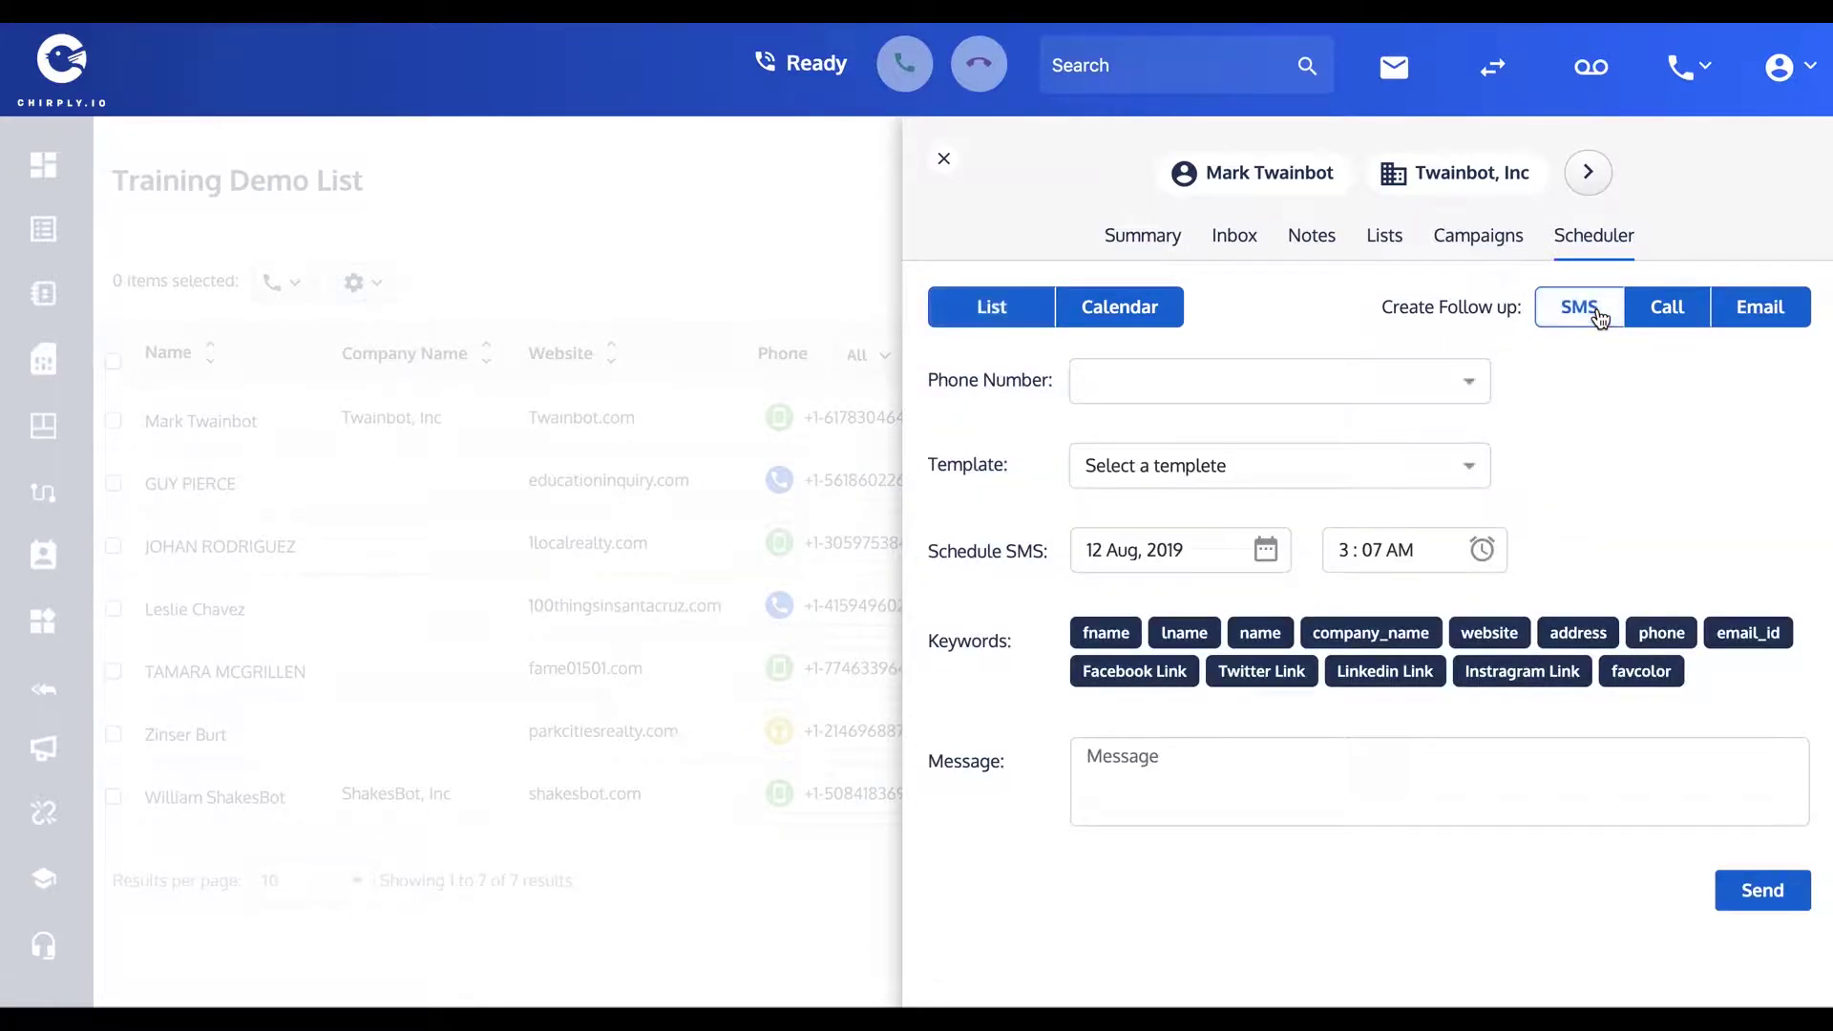
left_click(1470, 383)
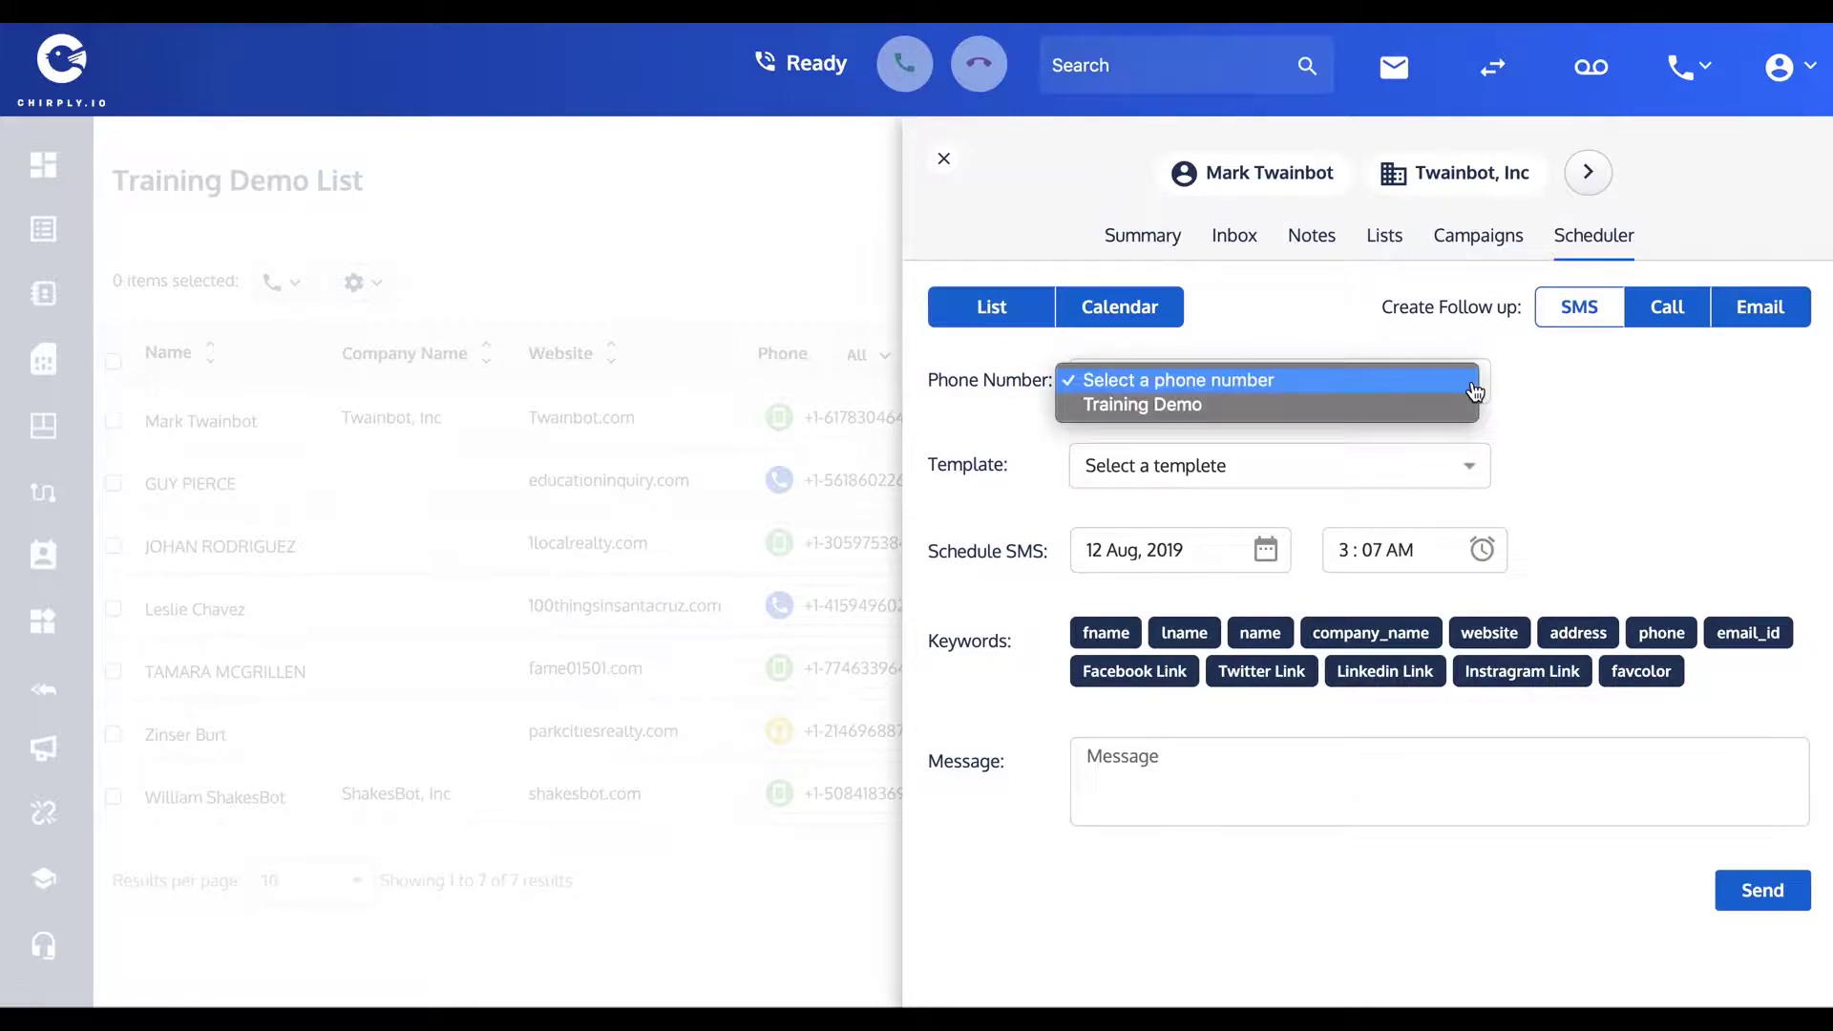
left_click(1319, 406)
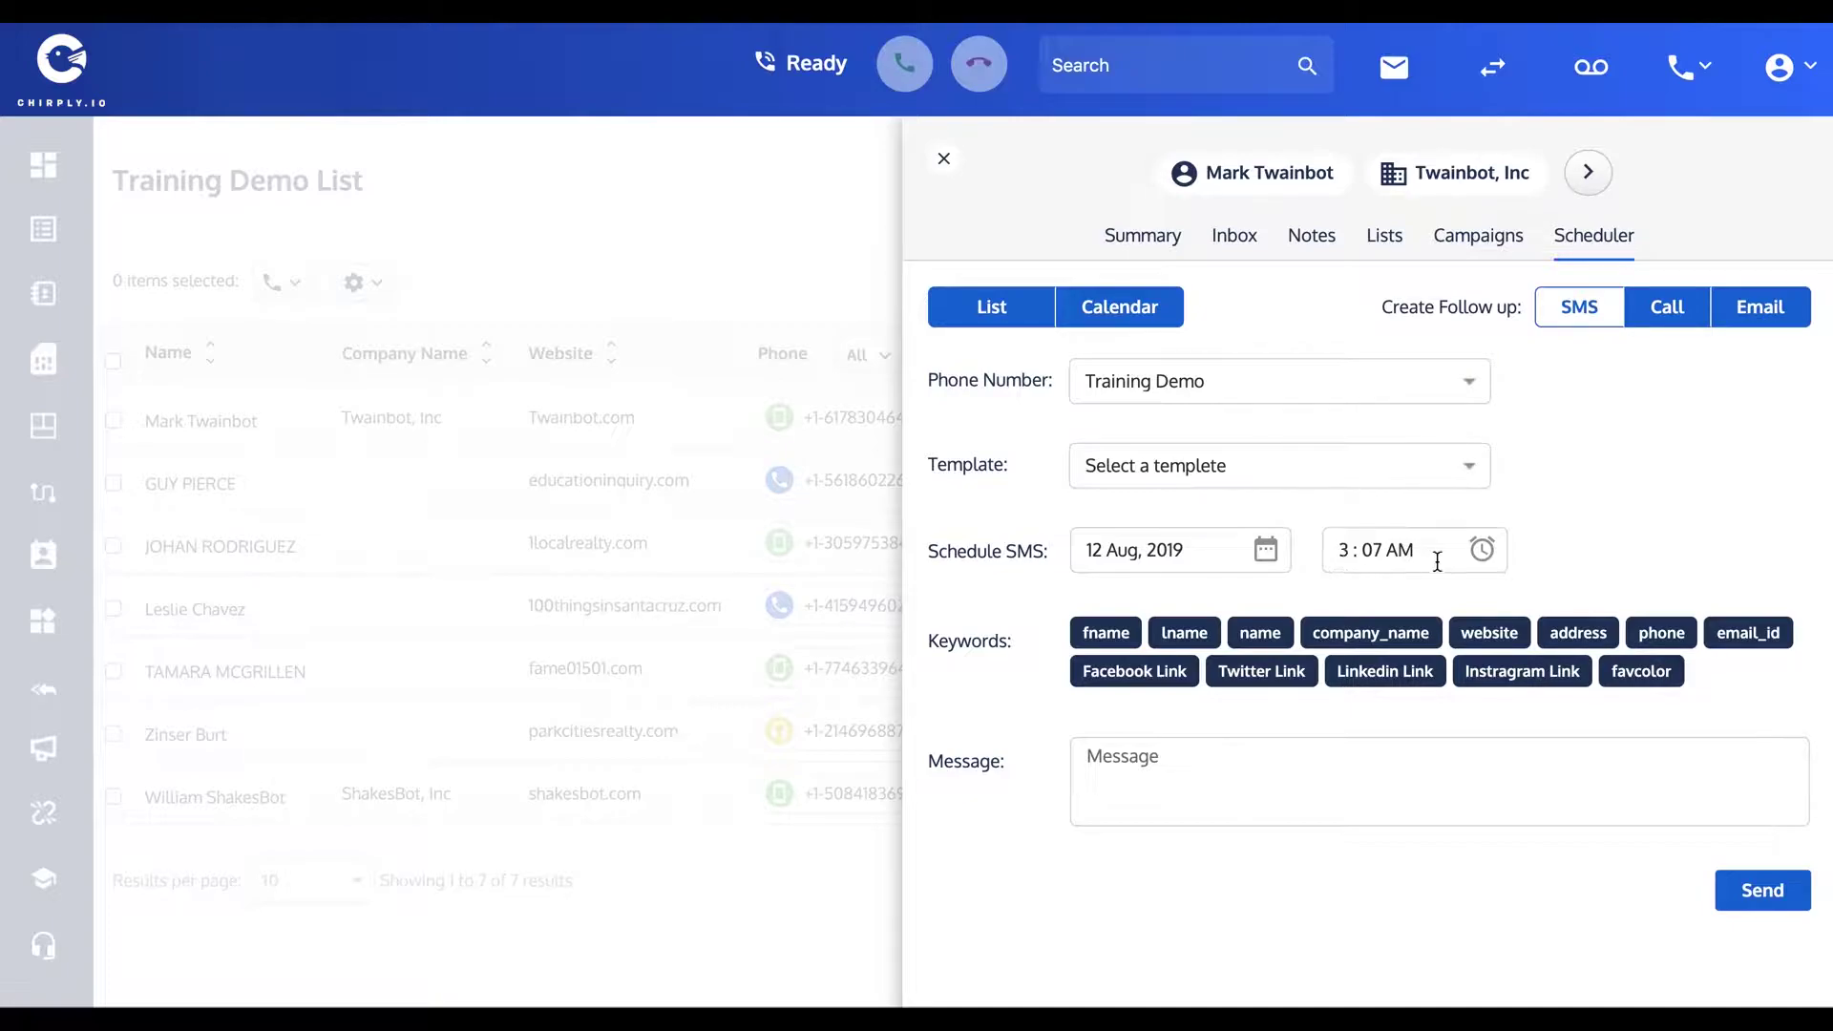
left_click(1277, 556)
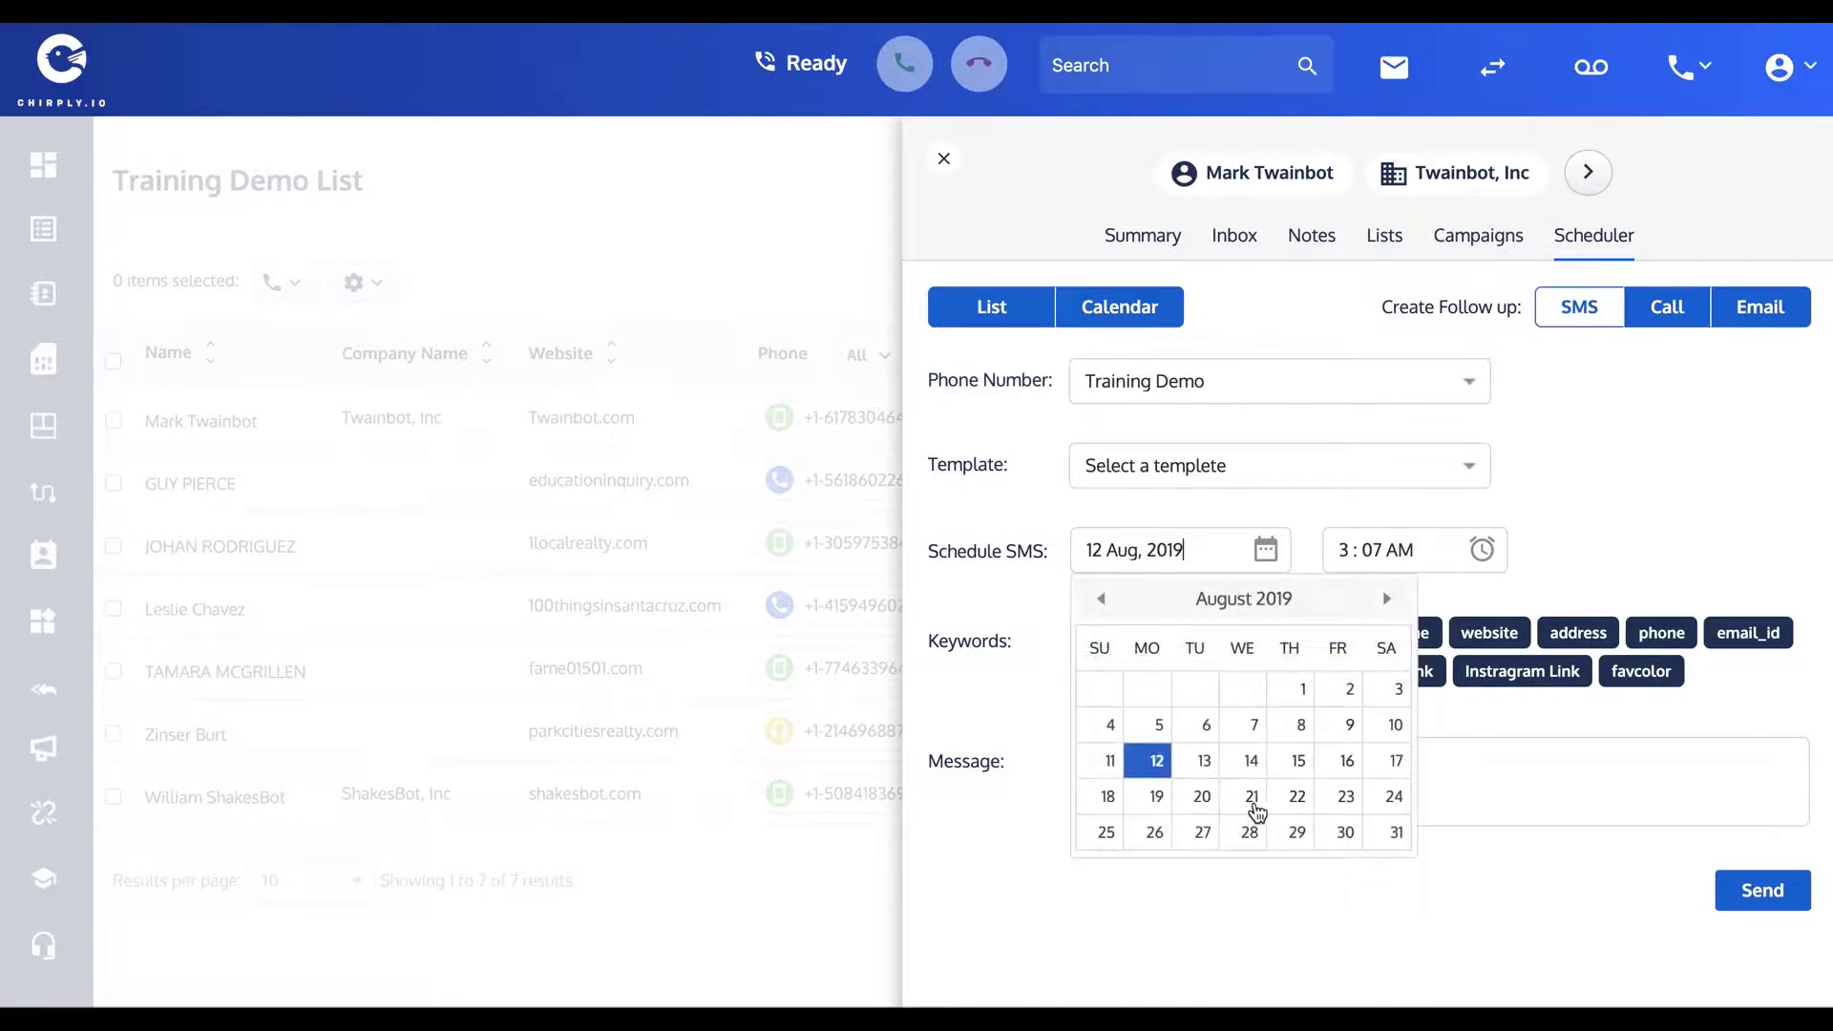
left_click(1204, 796)
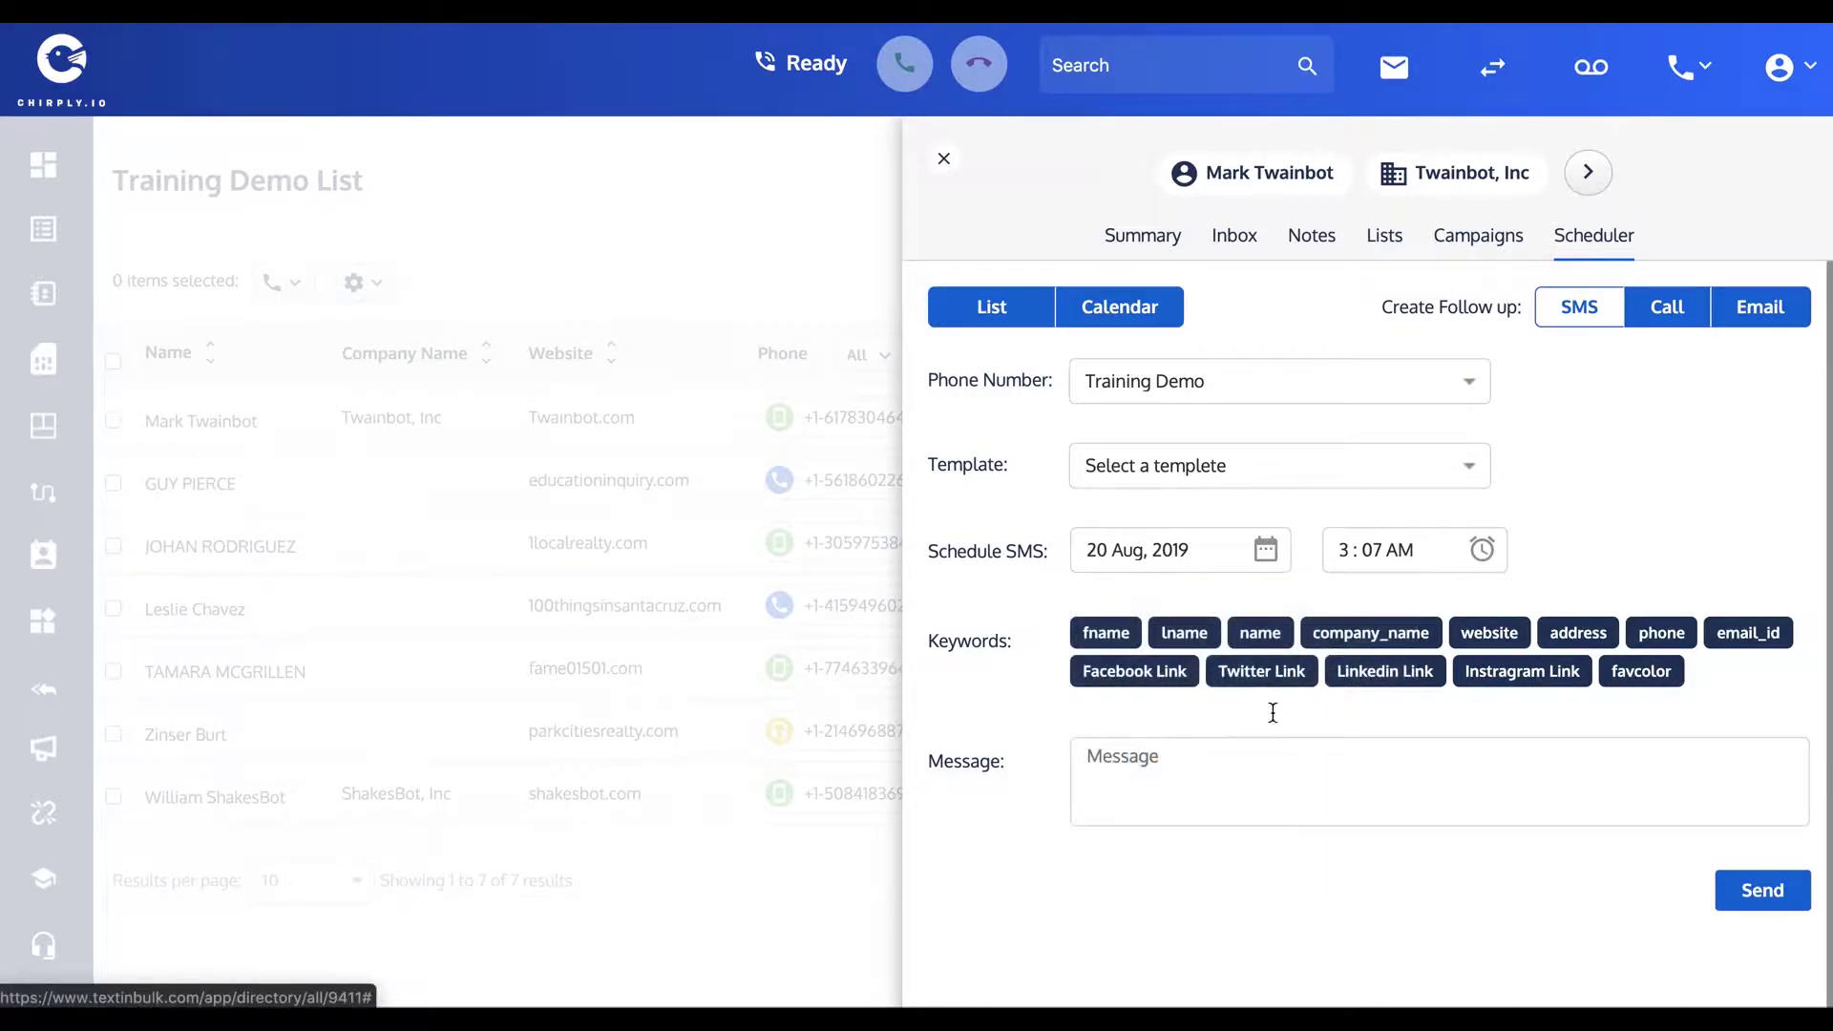
left_click(1481, 549)
left_click(1543, 653)
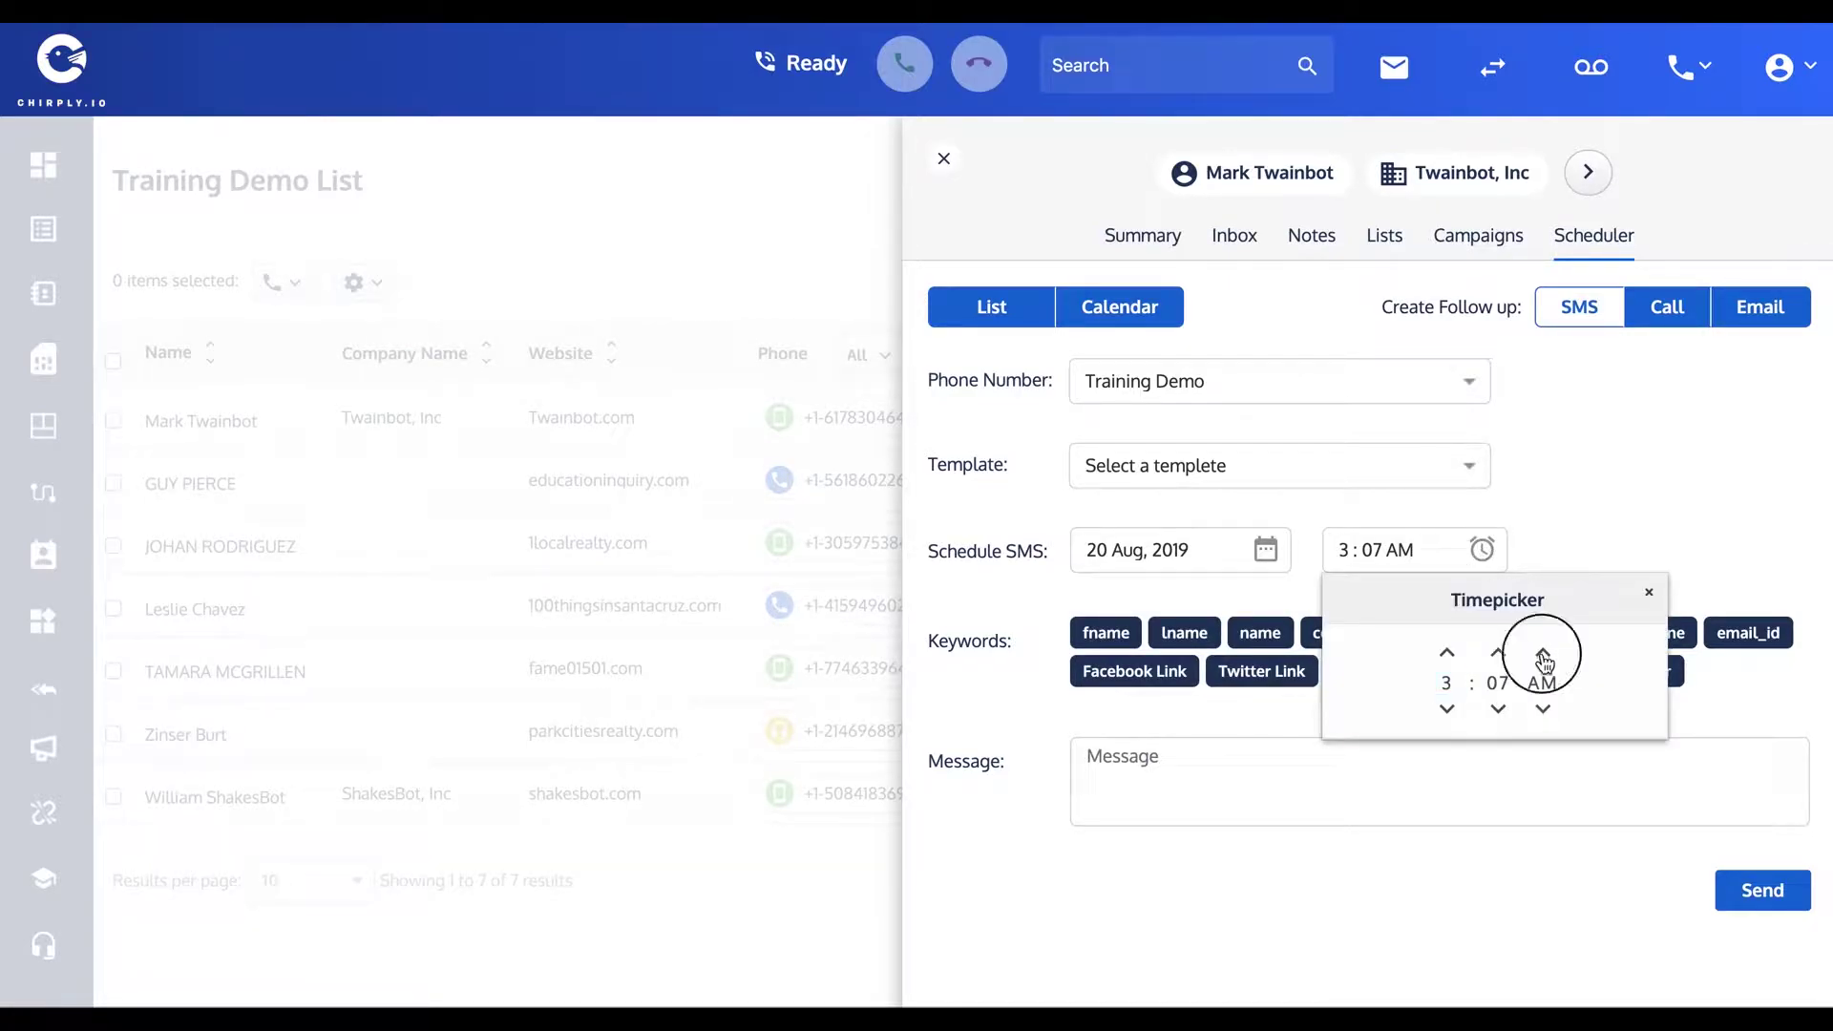
left_click(1563, 516)
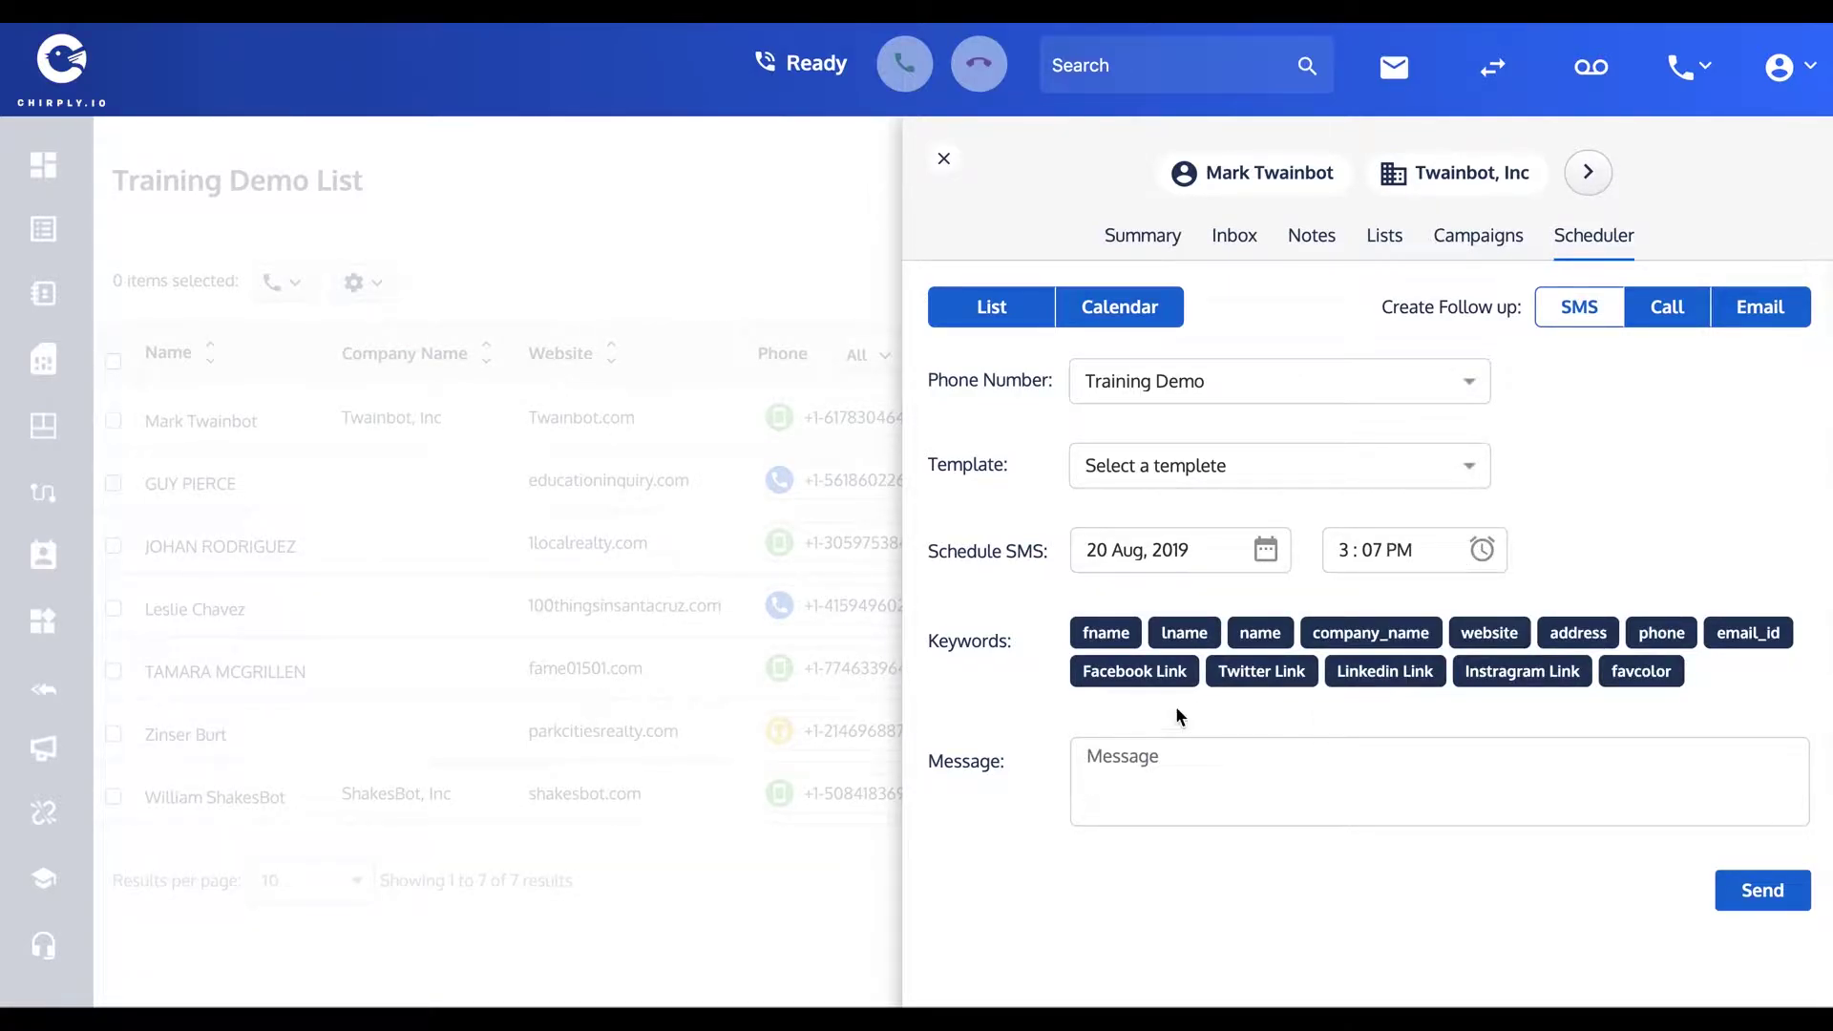
- Write 'Touching baser again. Hope all is well, [fname]' and send the scheduled SMS
left_click(1105, 787)
type("Touching baser again. Ho")
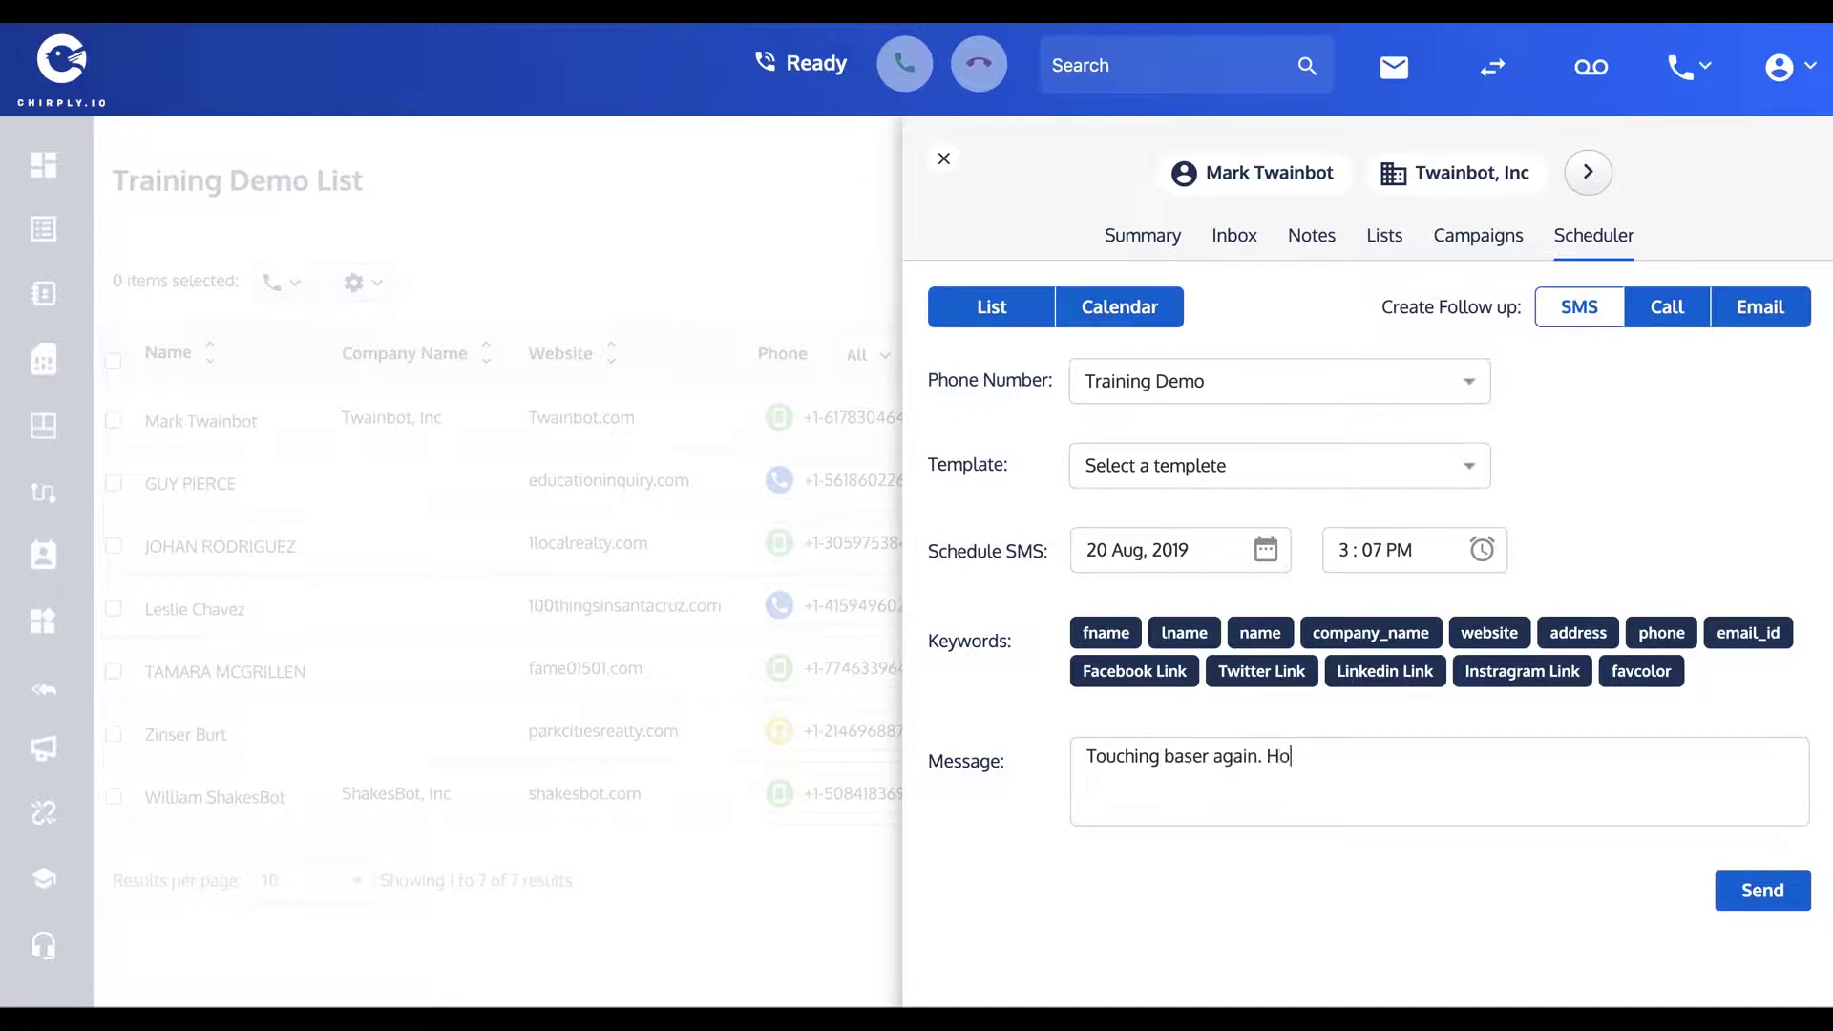
type("pe all is well,")
left_click(1115, 636)
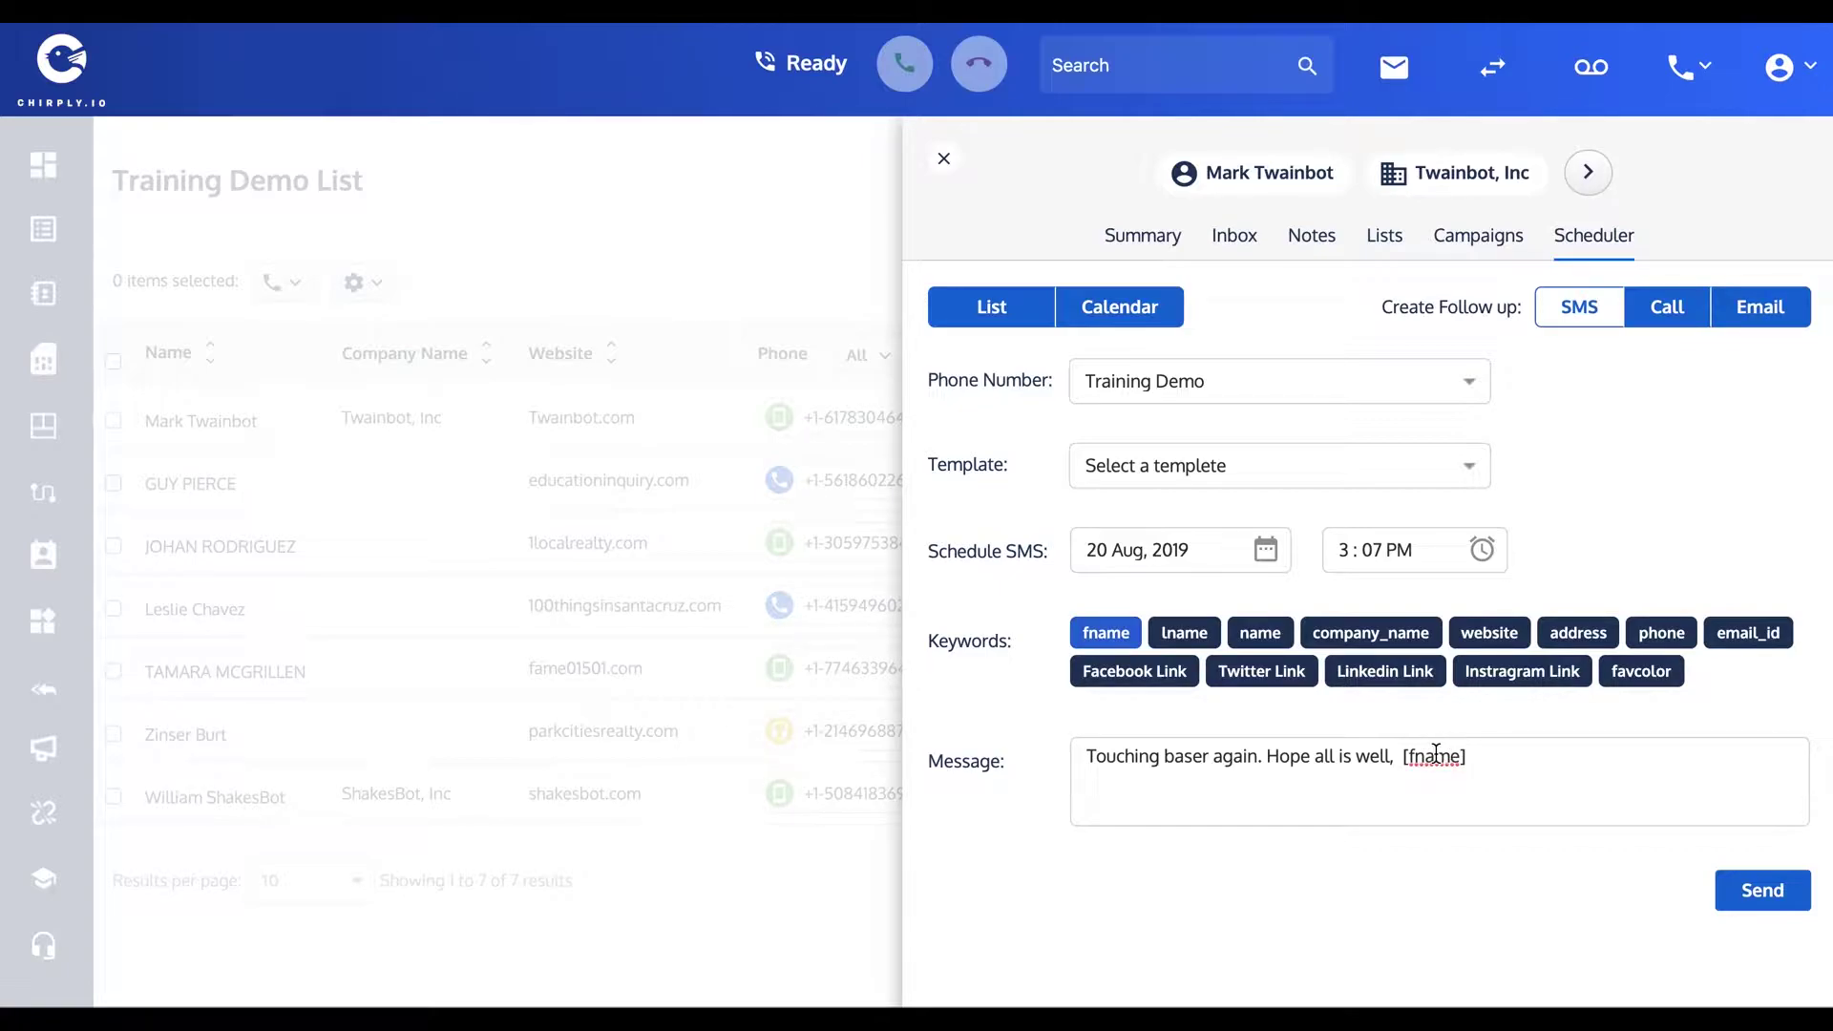
left_click(1755, 892)
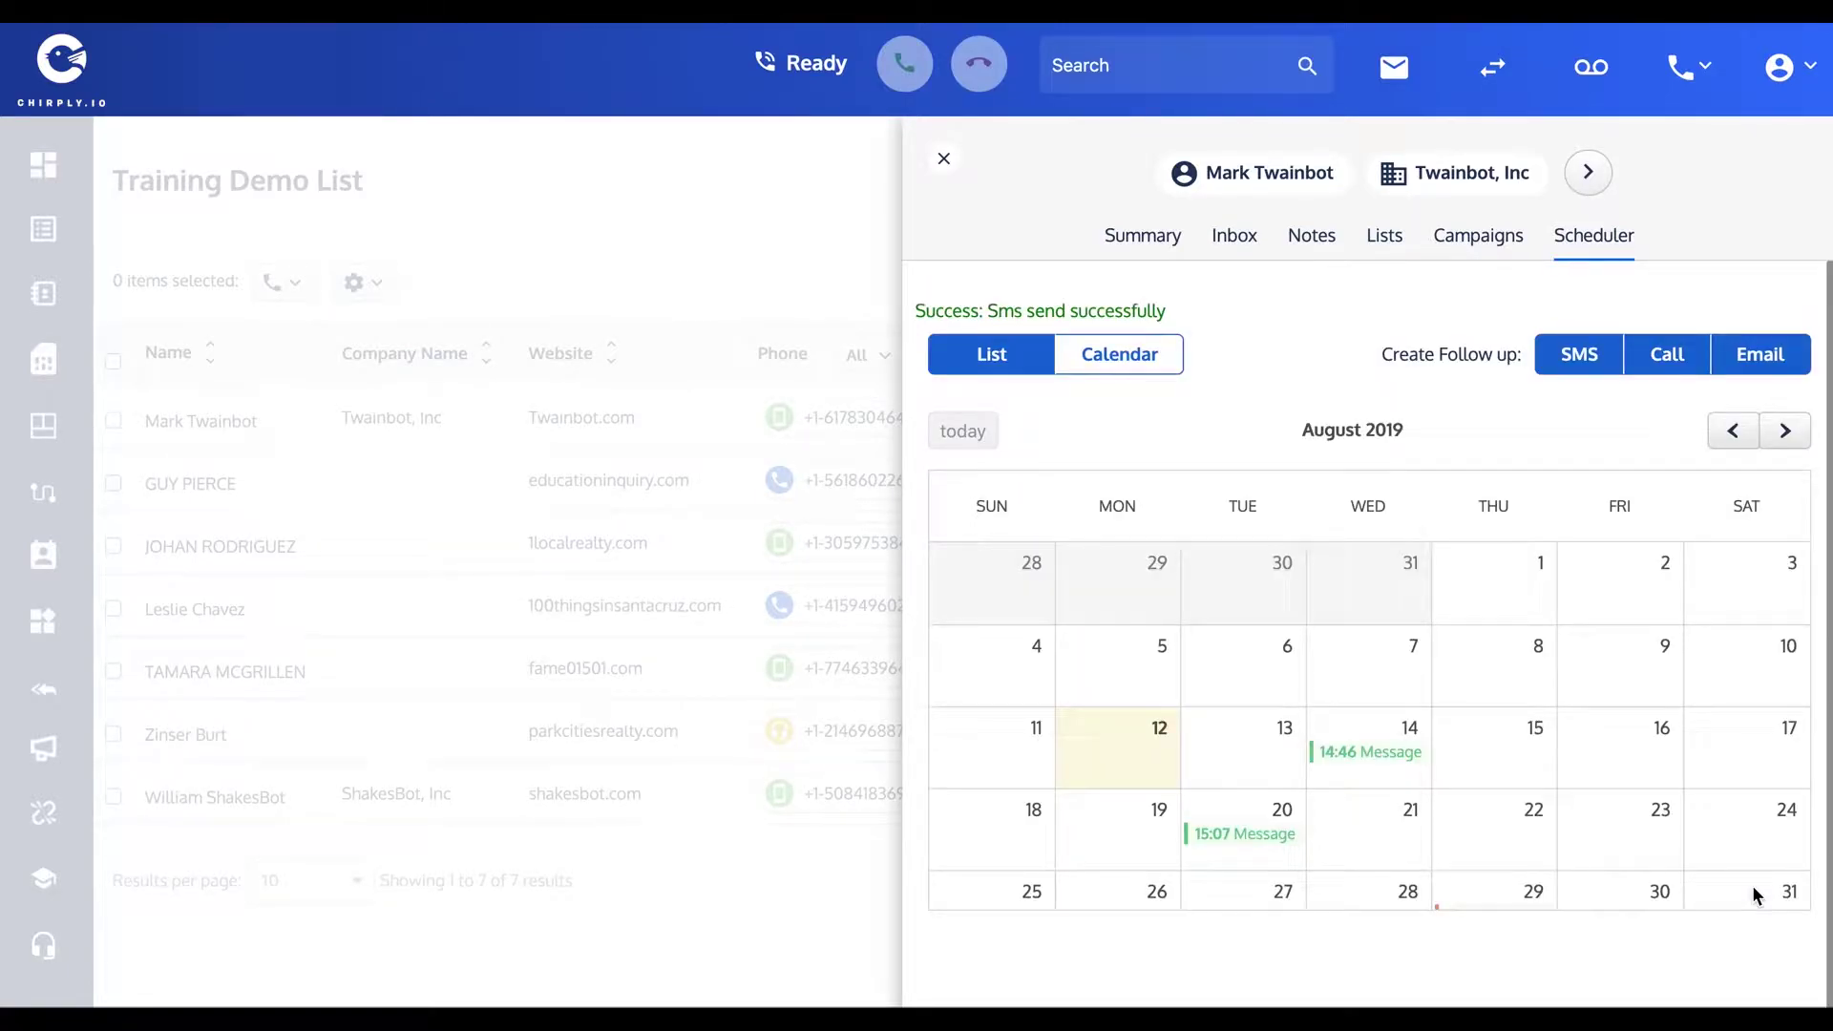
- Delete the Aug 20 'Touching baser again' SMS from the follow-up list
left_click(991, 355)
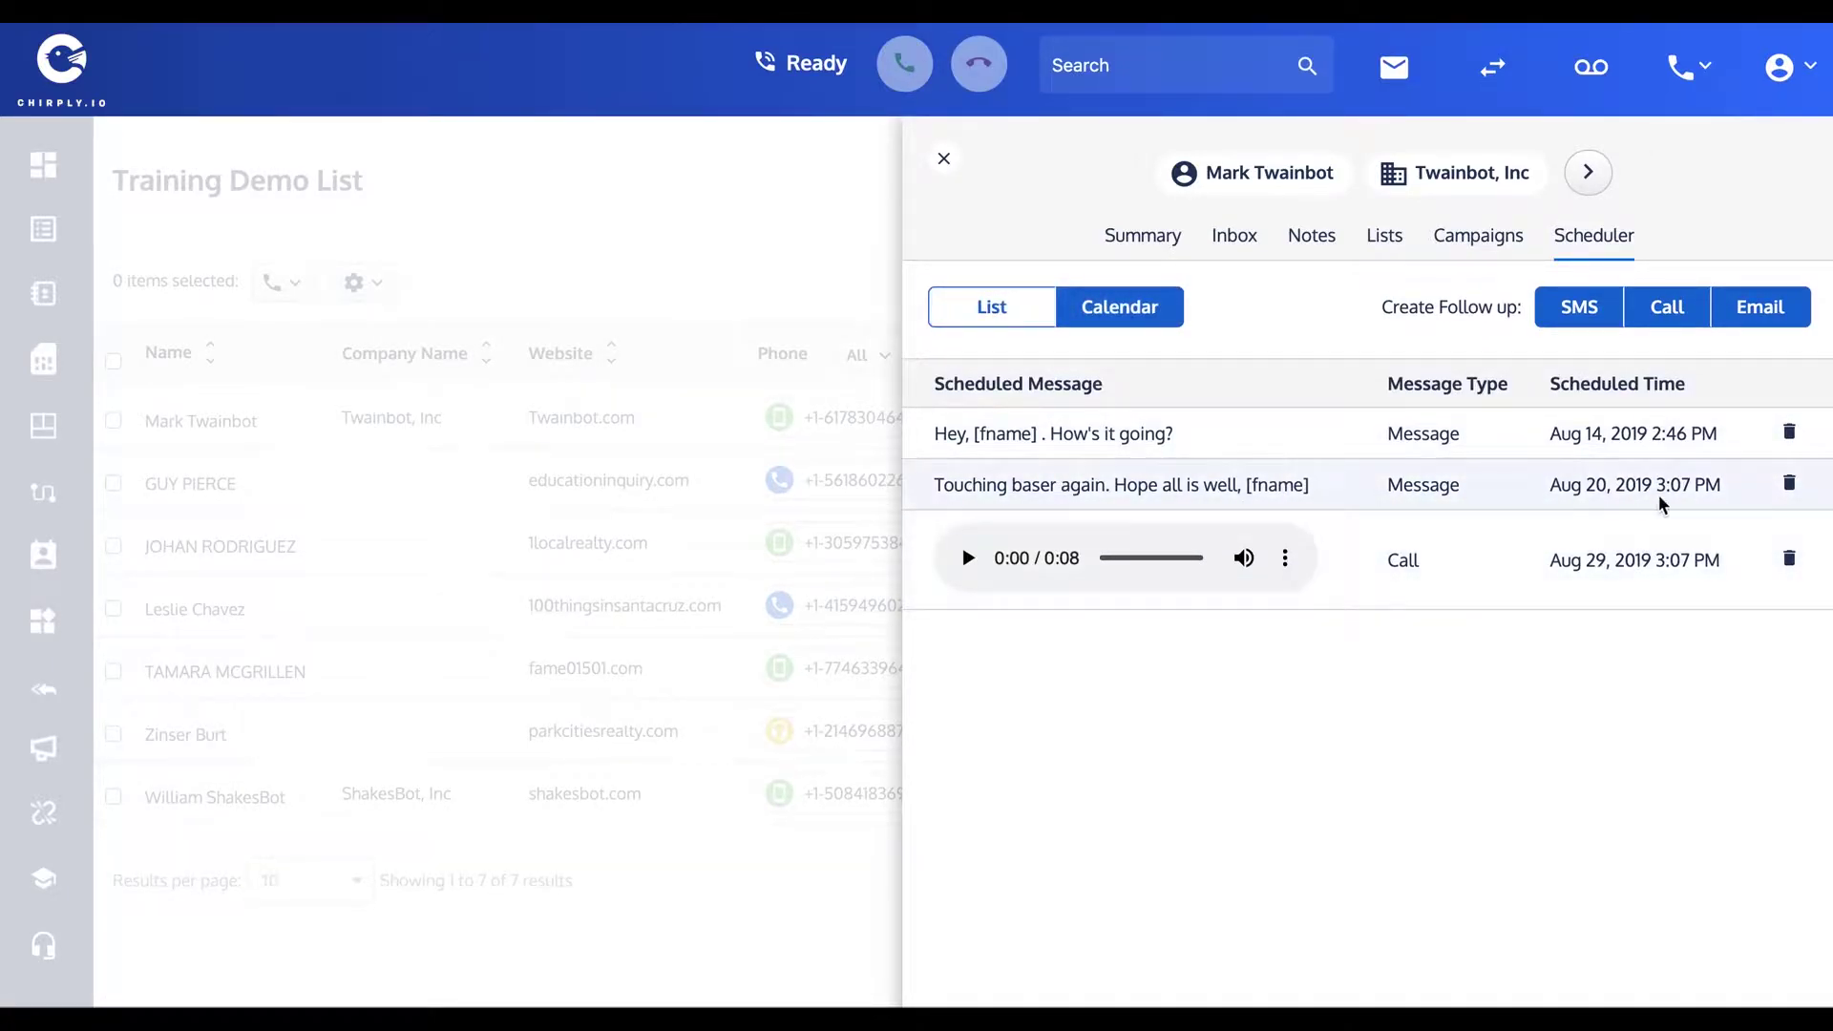
left_click(1790, 483)
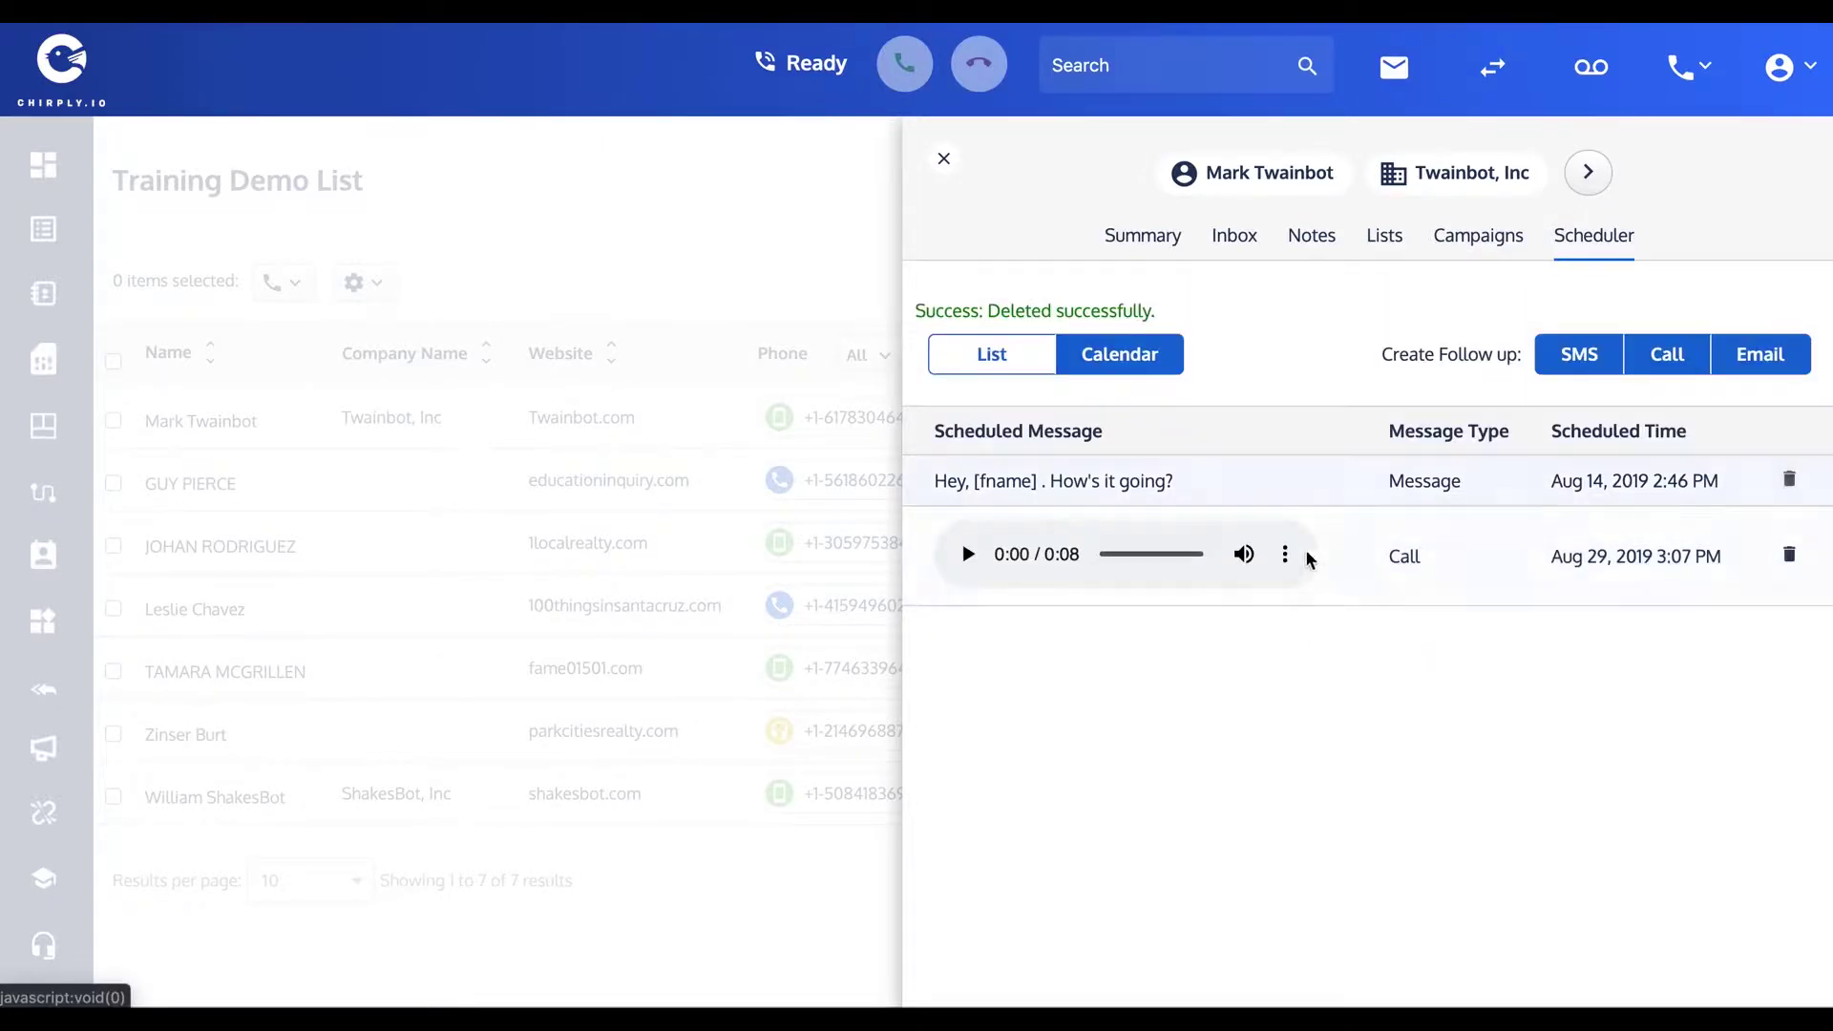
left_click(1581, 361)
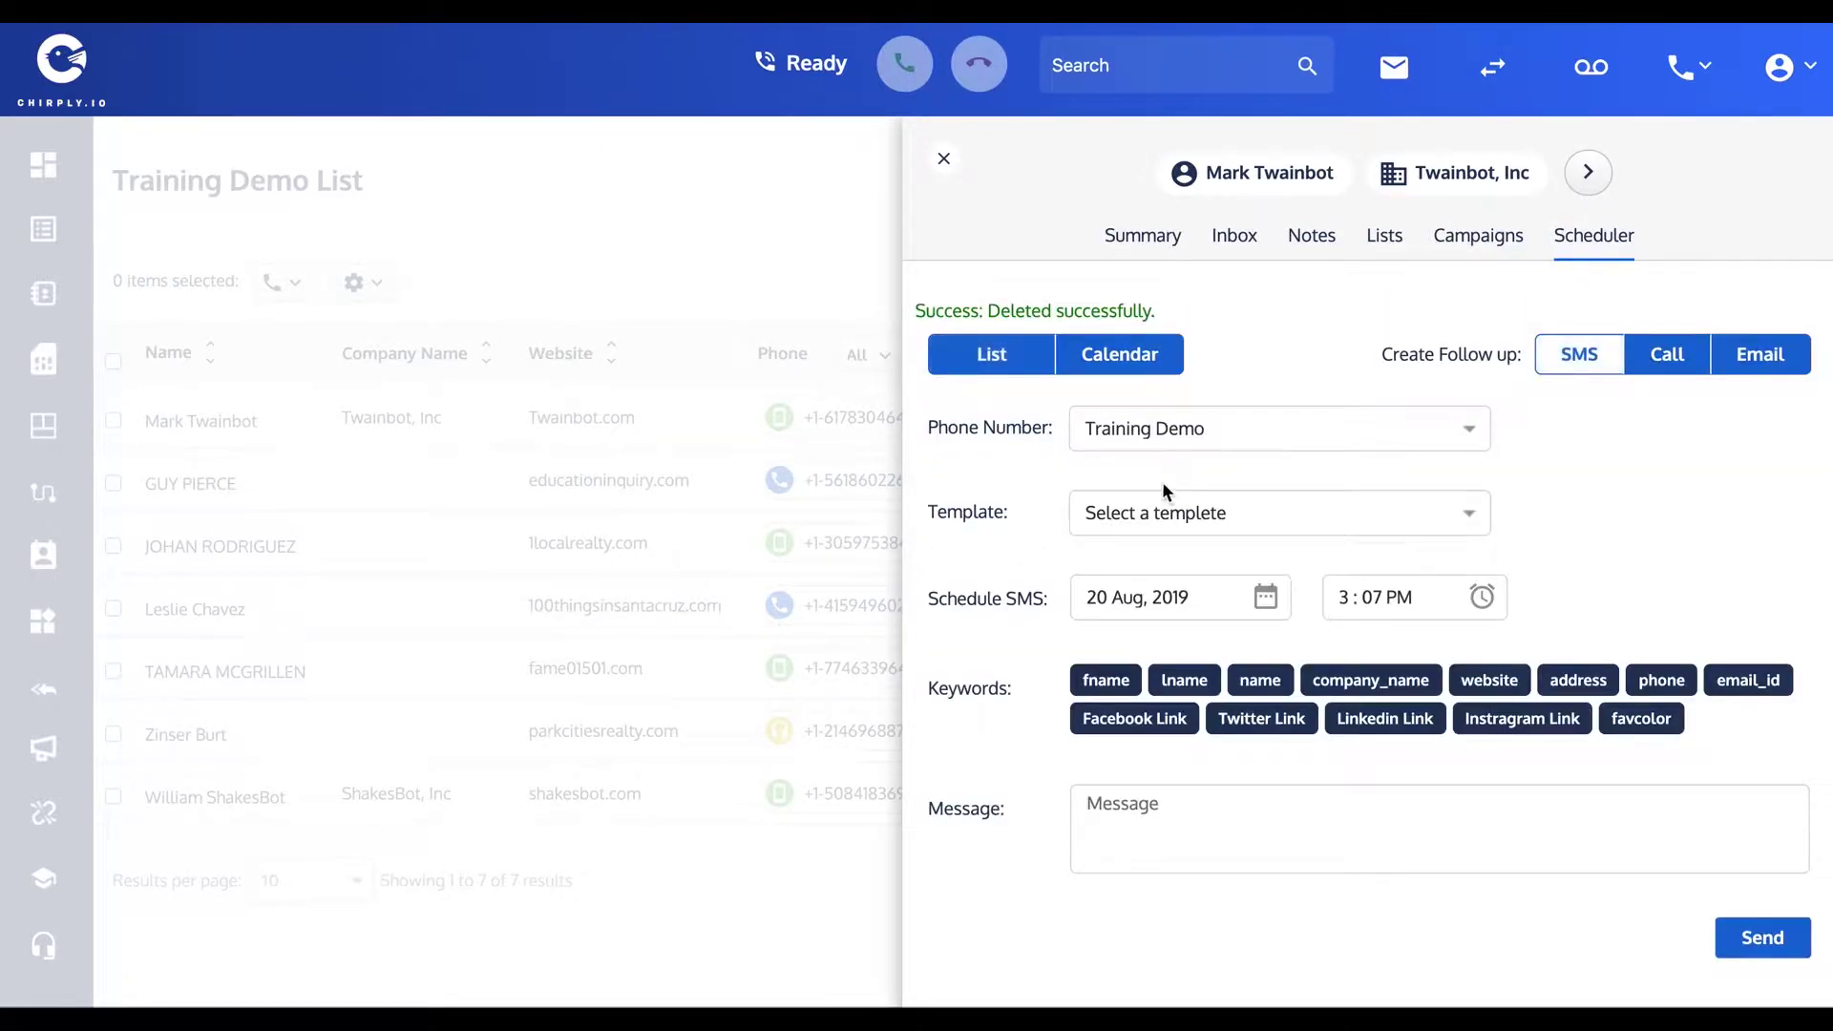
left_click(985, 356)
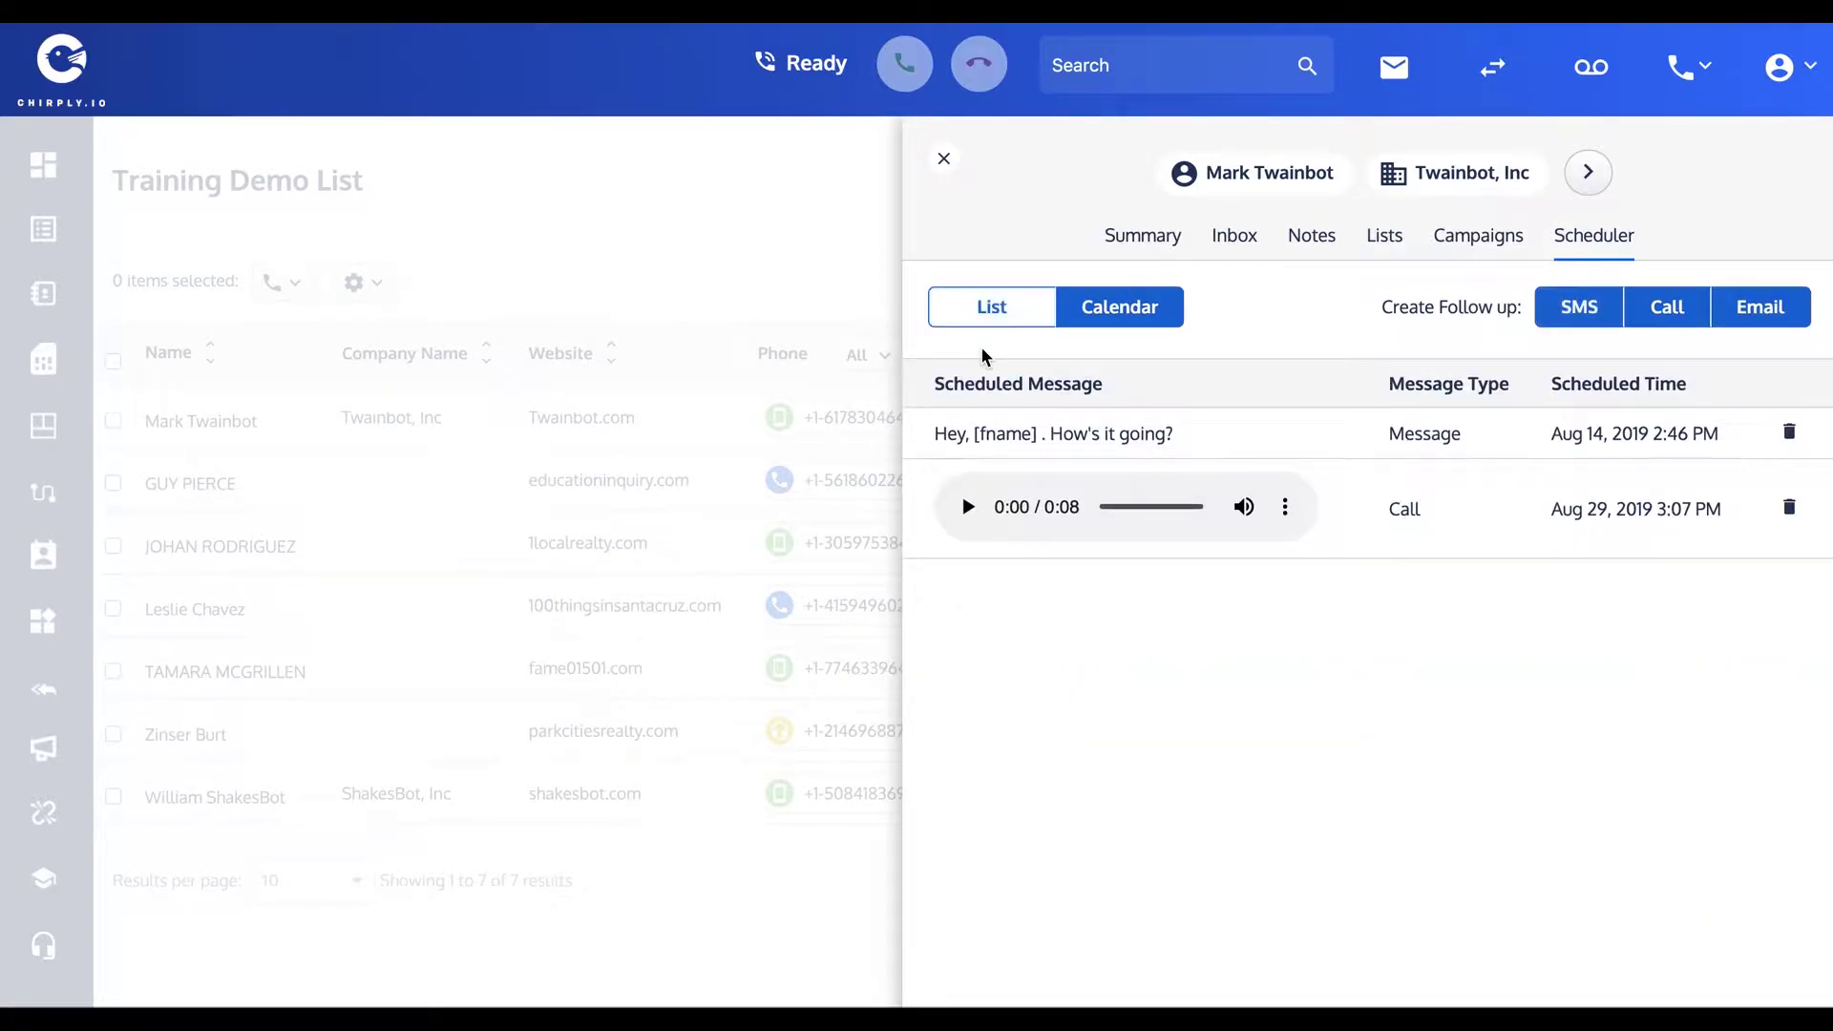
- Check Mark's summary, close the contact details, and reopen his contact panel
left_click(1138, 250)
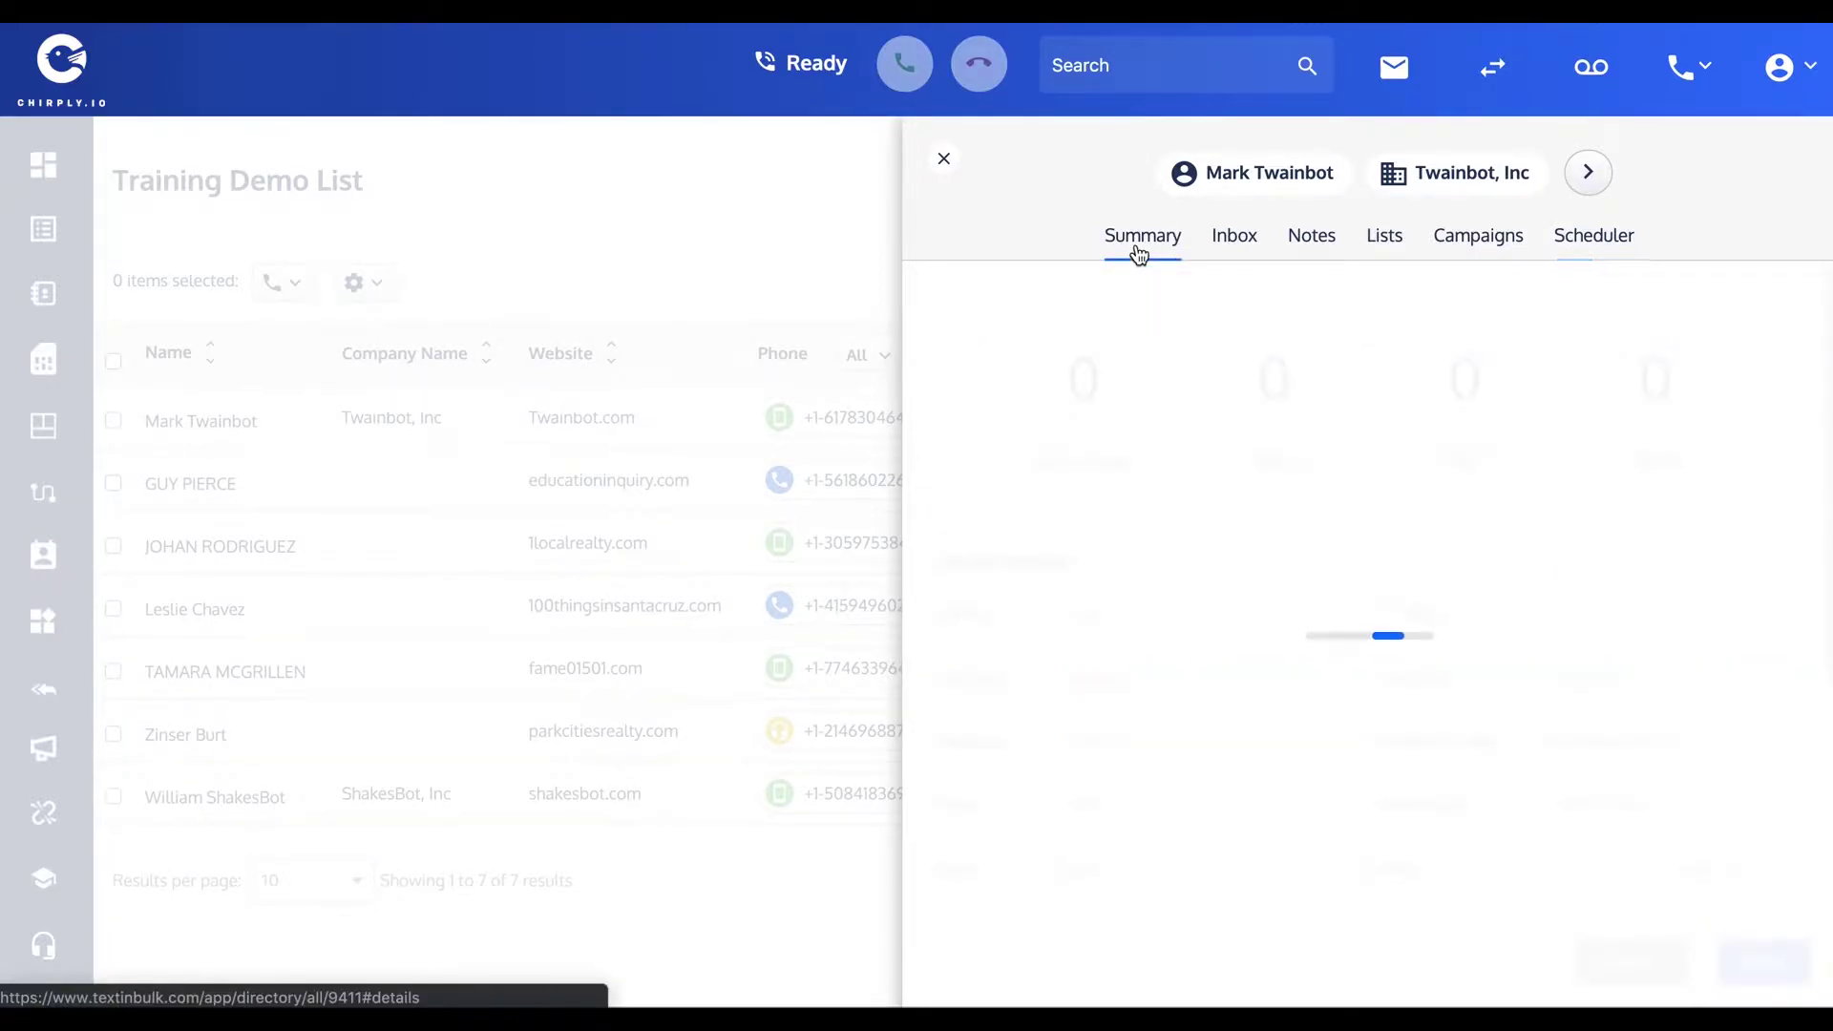
scroll(1280, 767, "down", 2)
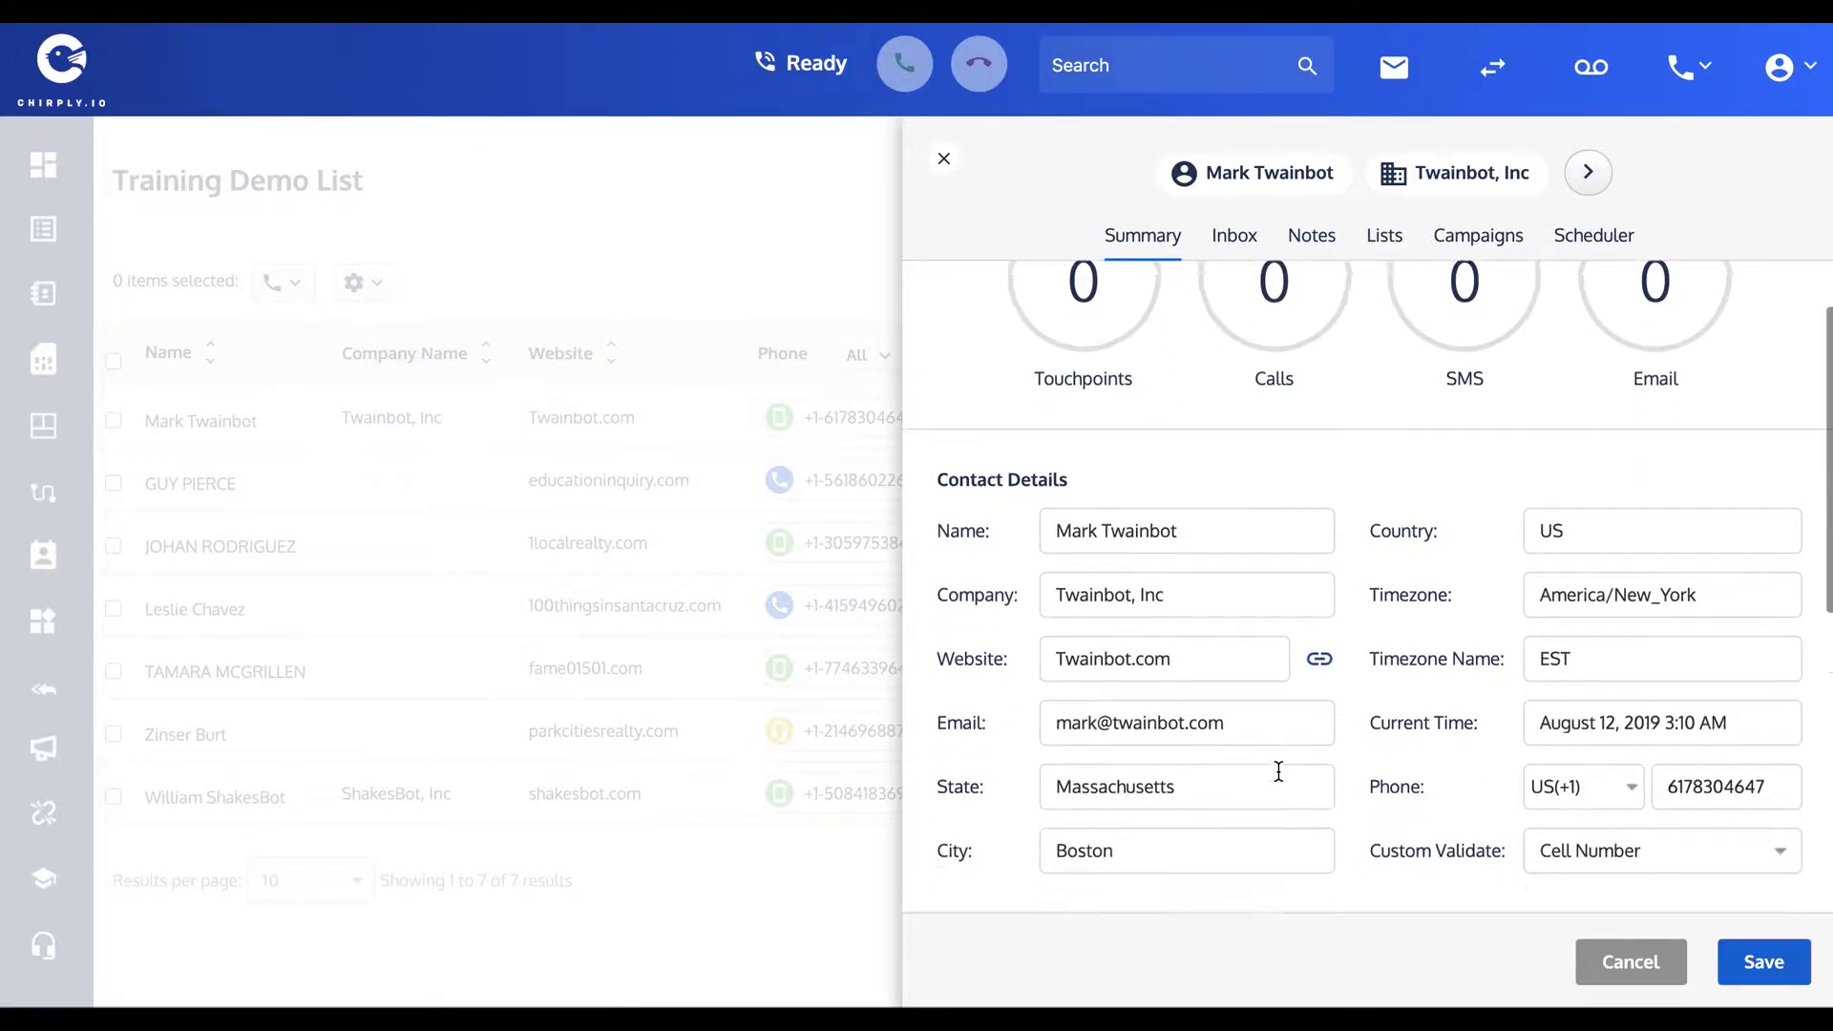
left_click(1629, 960)
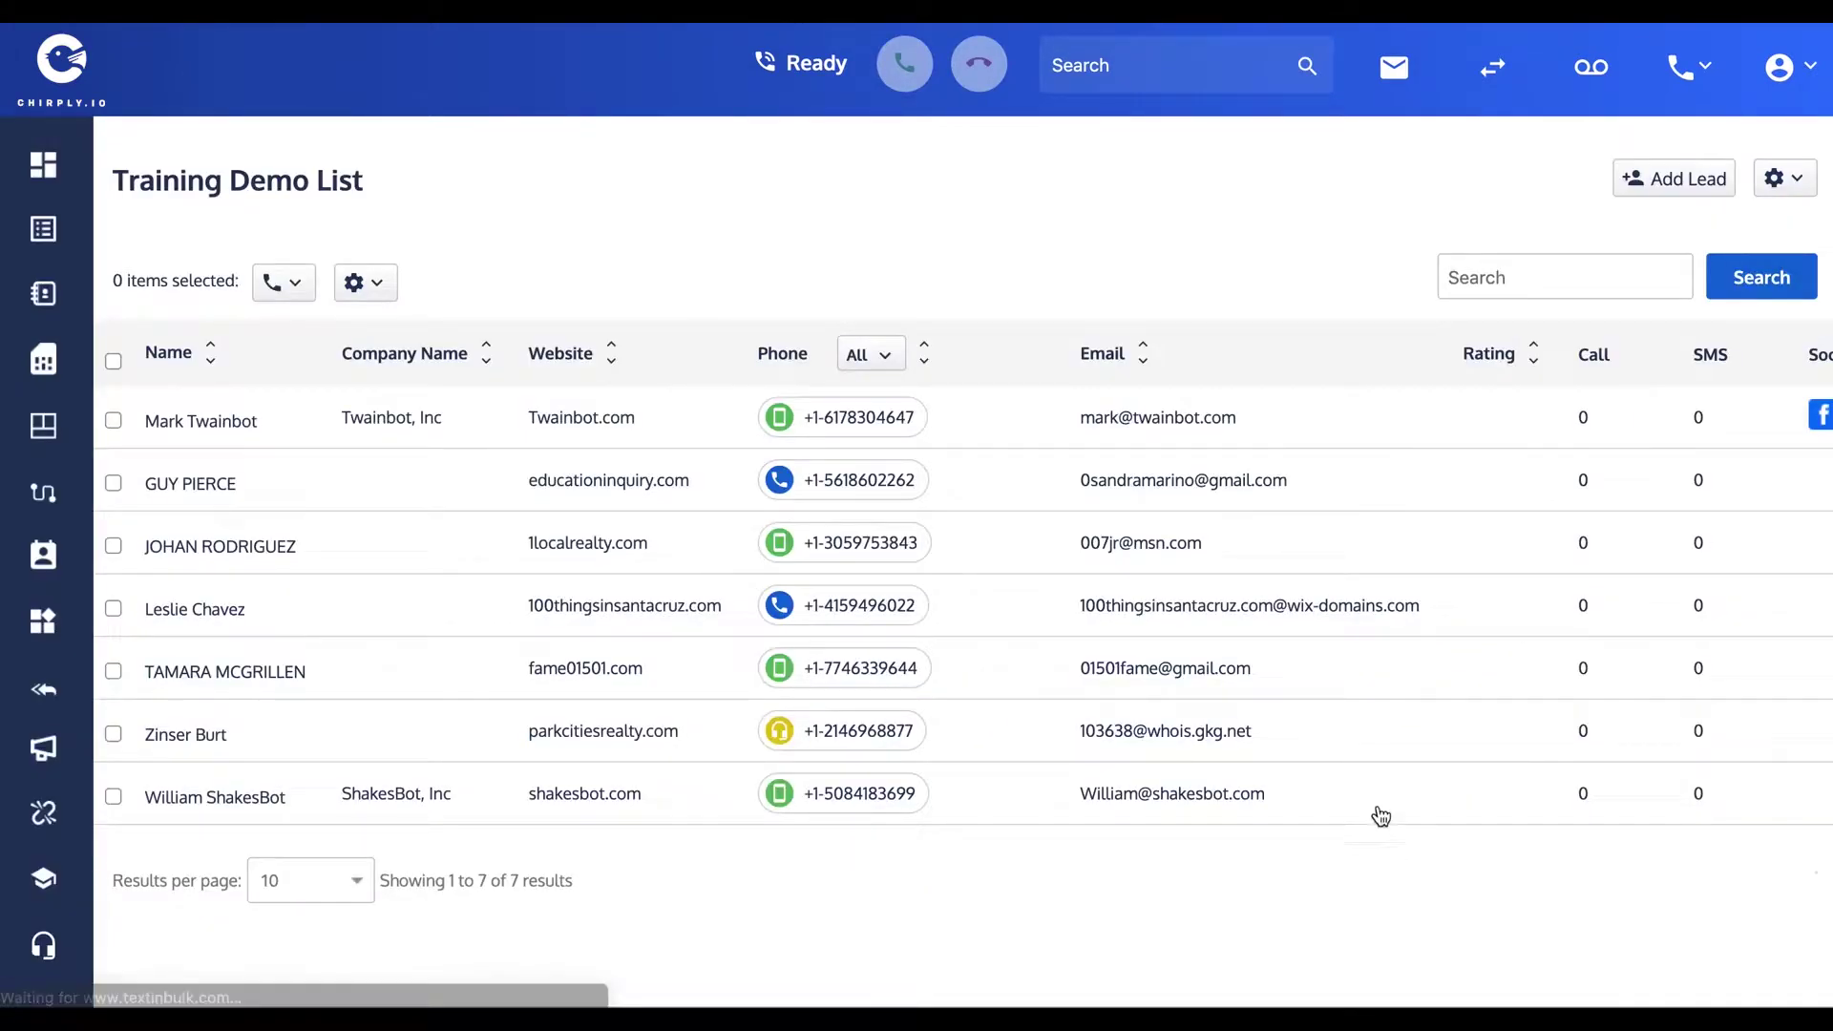
mouse_move(872, 460)
left_click(869, 416)
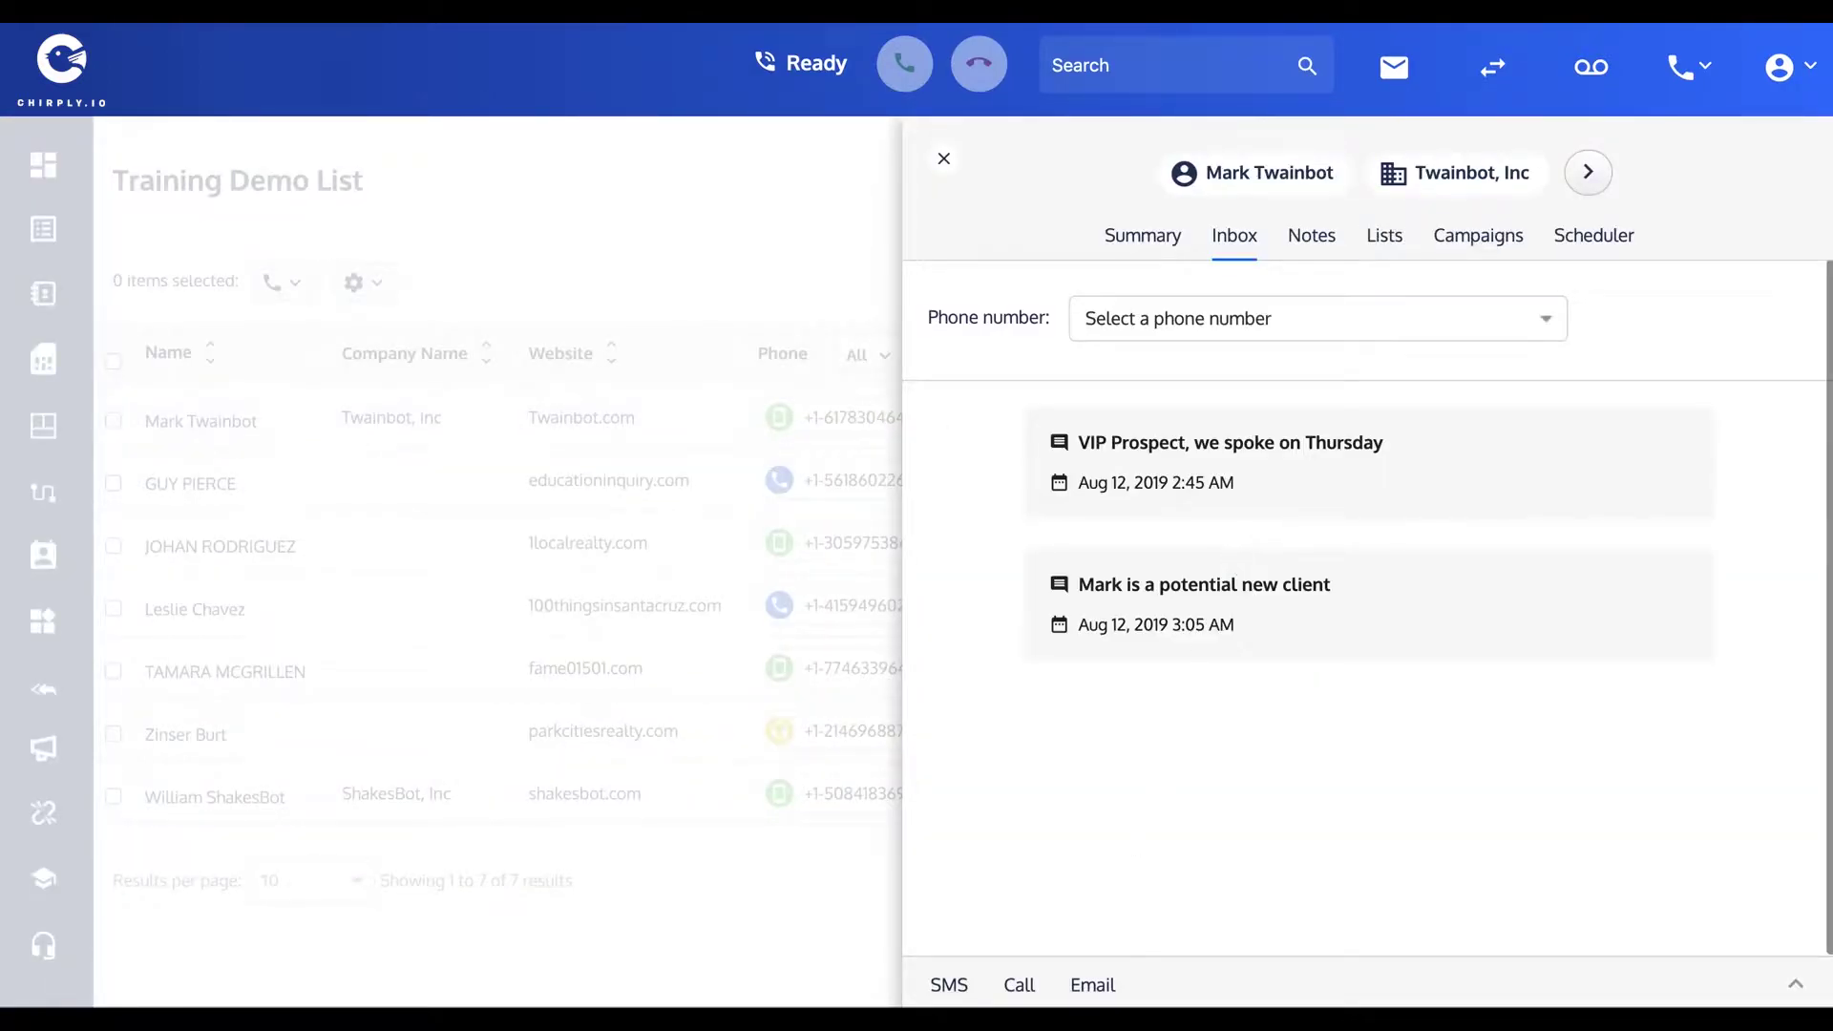
- Draft an SMS to Mark from Training Demo reading 'Hey Mark, you up?'
left_click(951, 997)
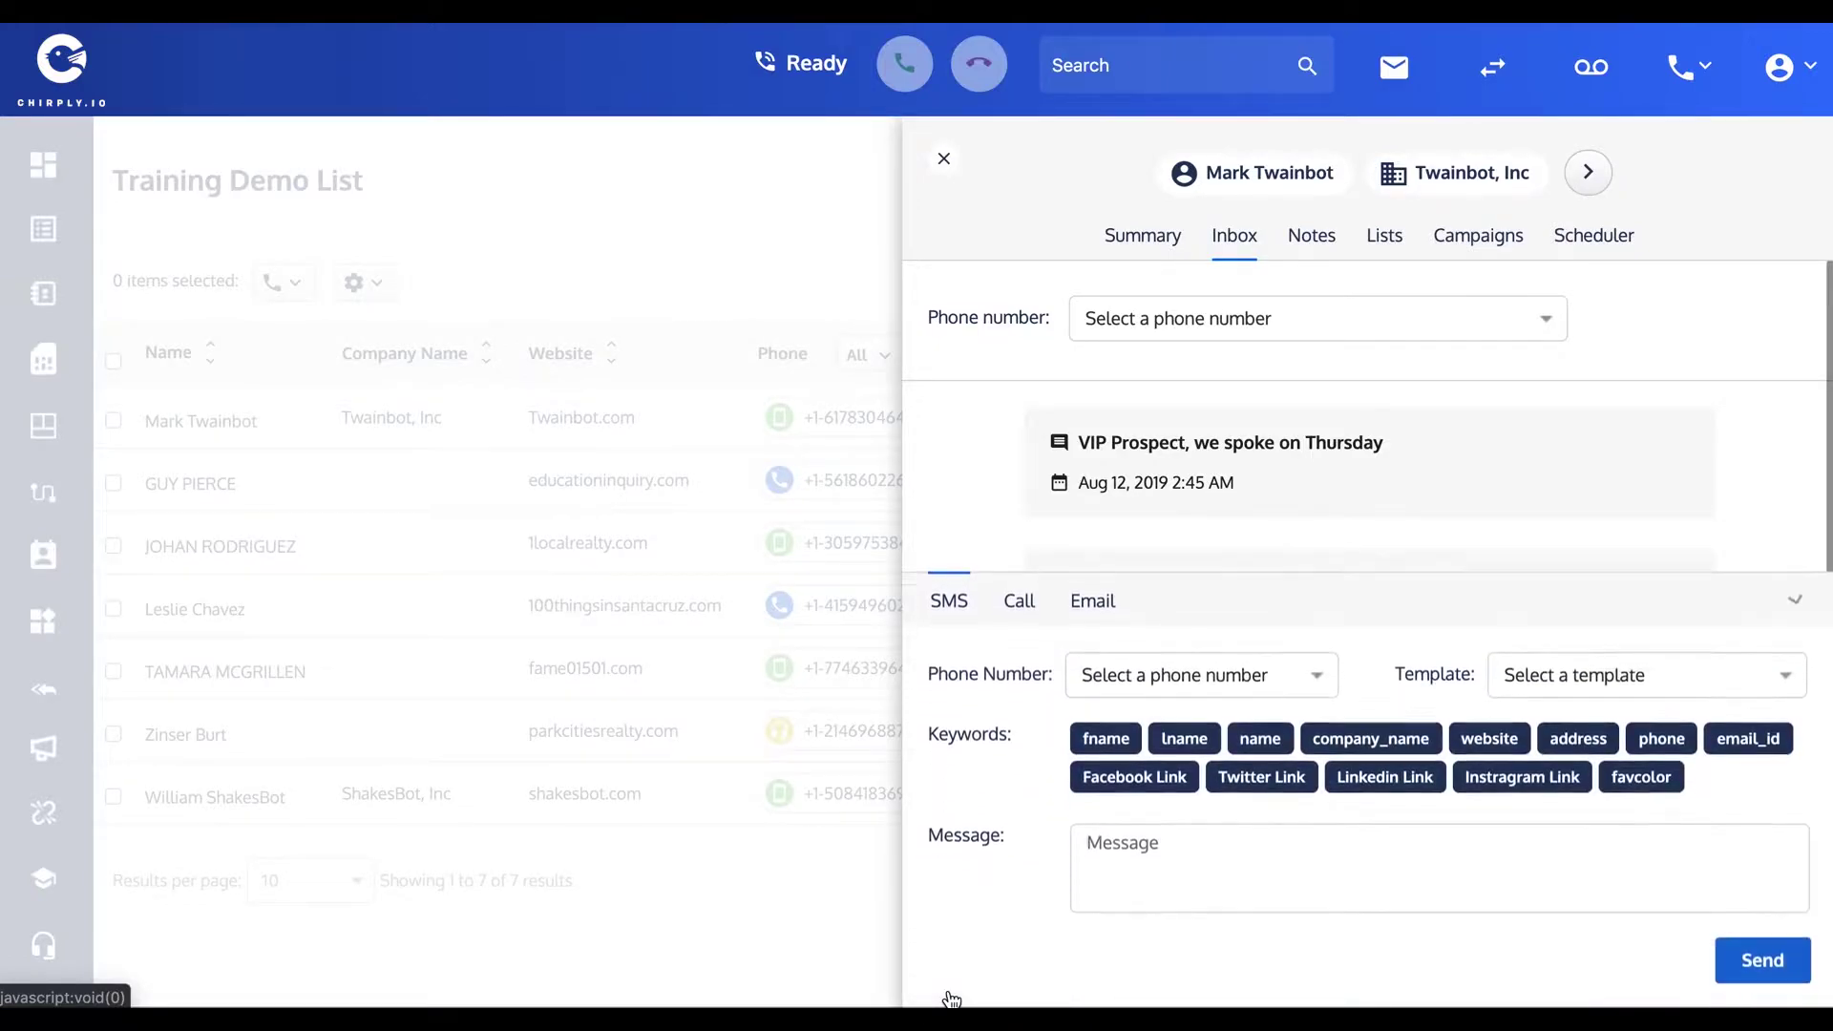
left_click(1314, 648)
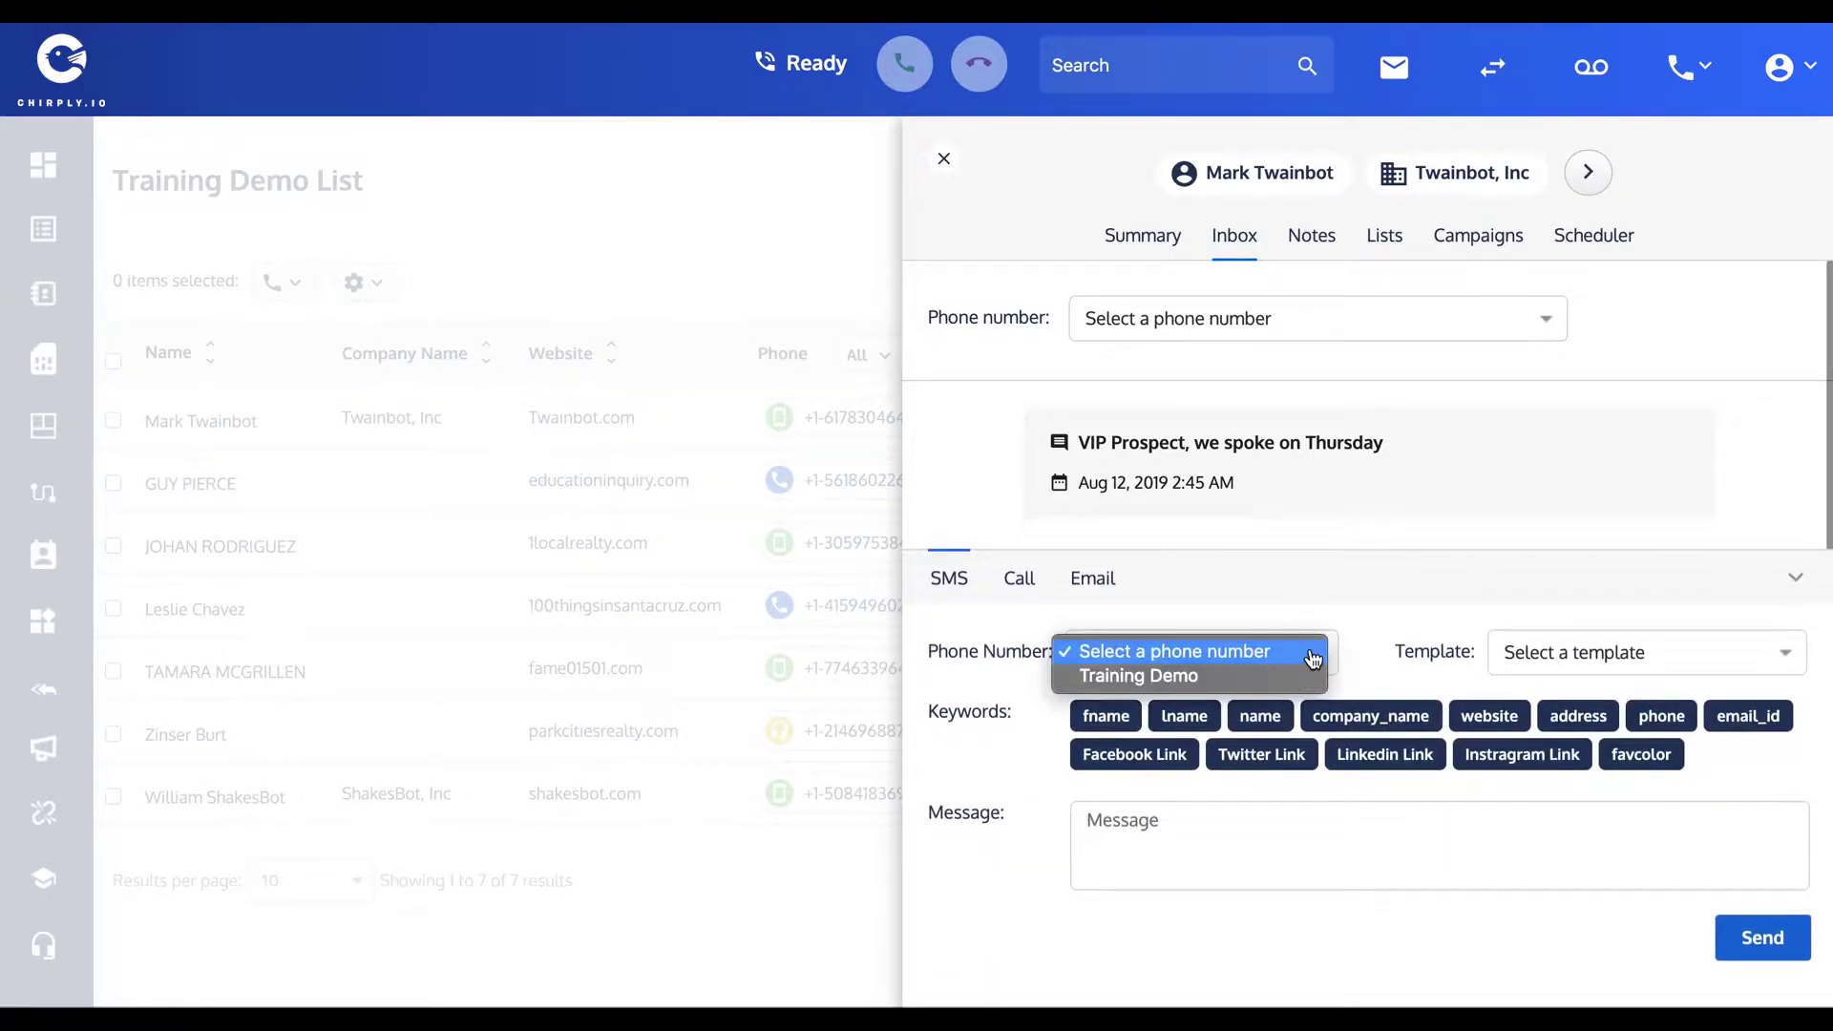
left_click(1246, 675)
left_click(1154, 844)
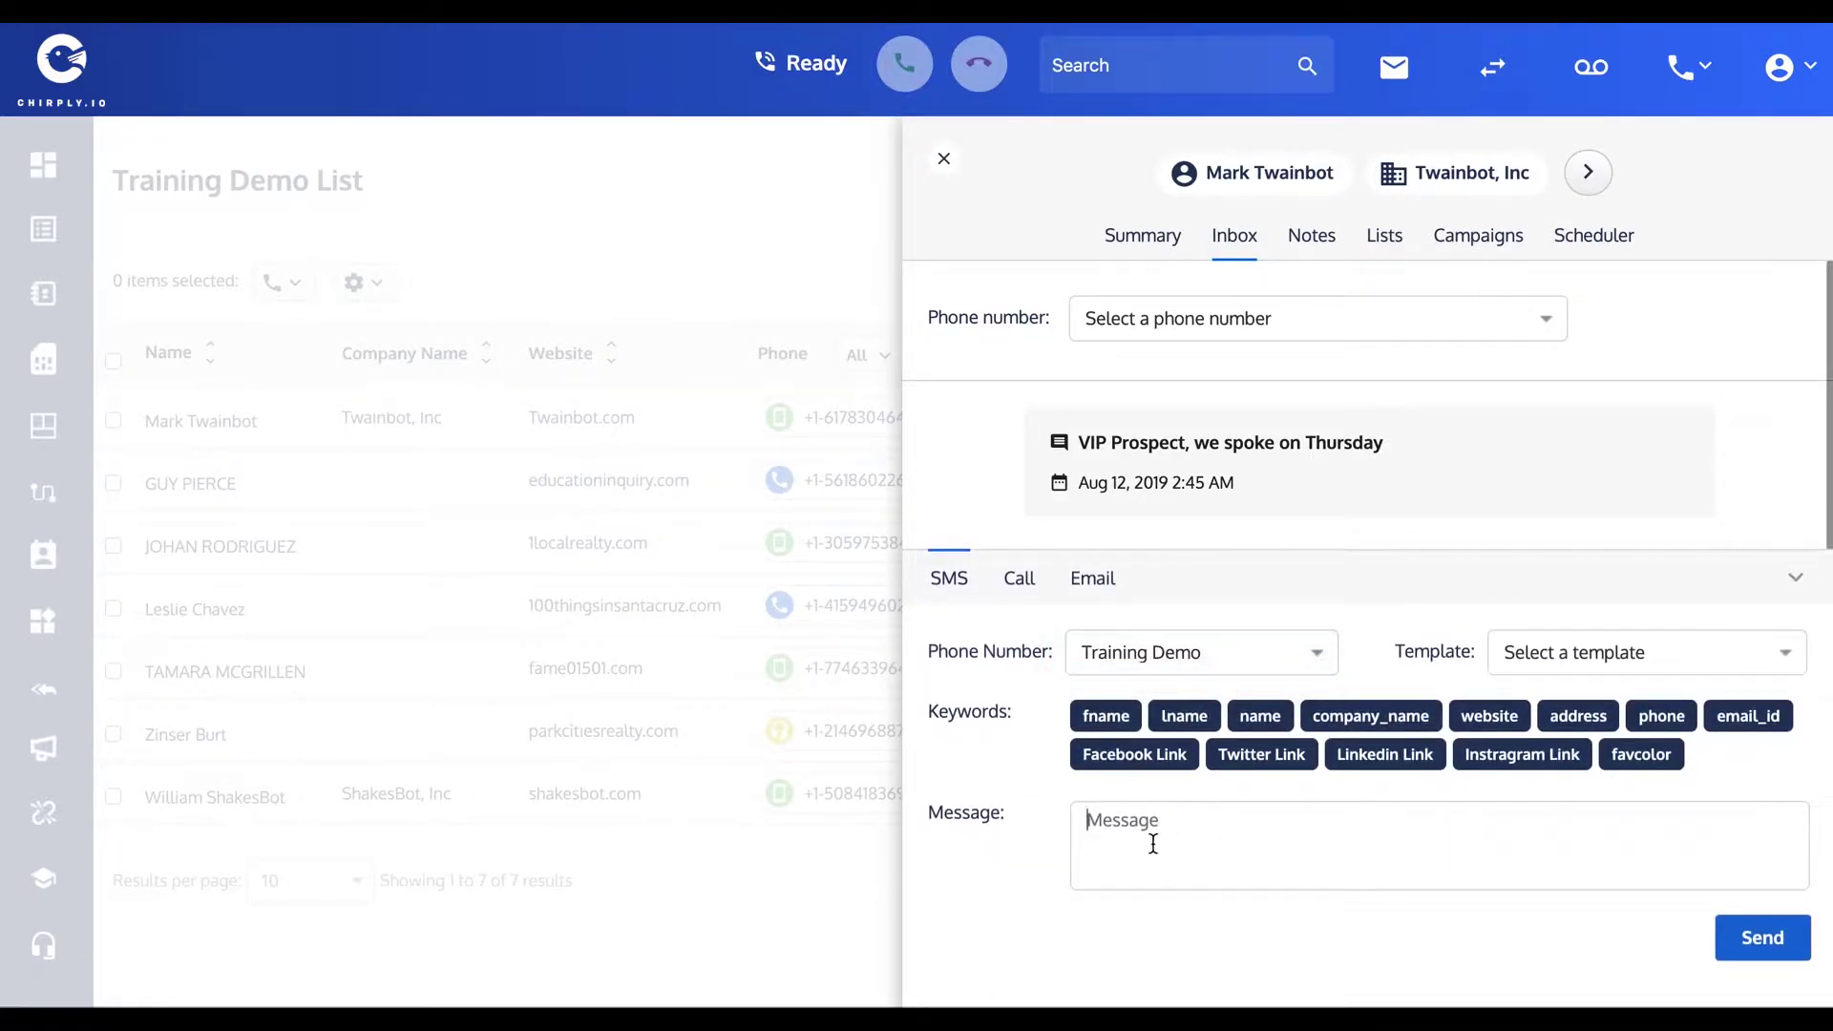
type("Hey Mark, you up?")
- Replace 'Mark' with the [fname] placeholder and send the SMS
double_click(1143, 819)
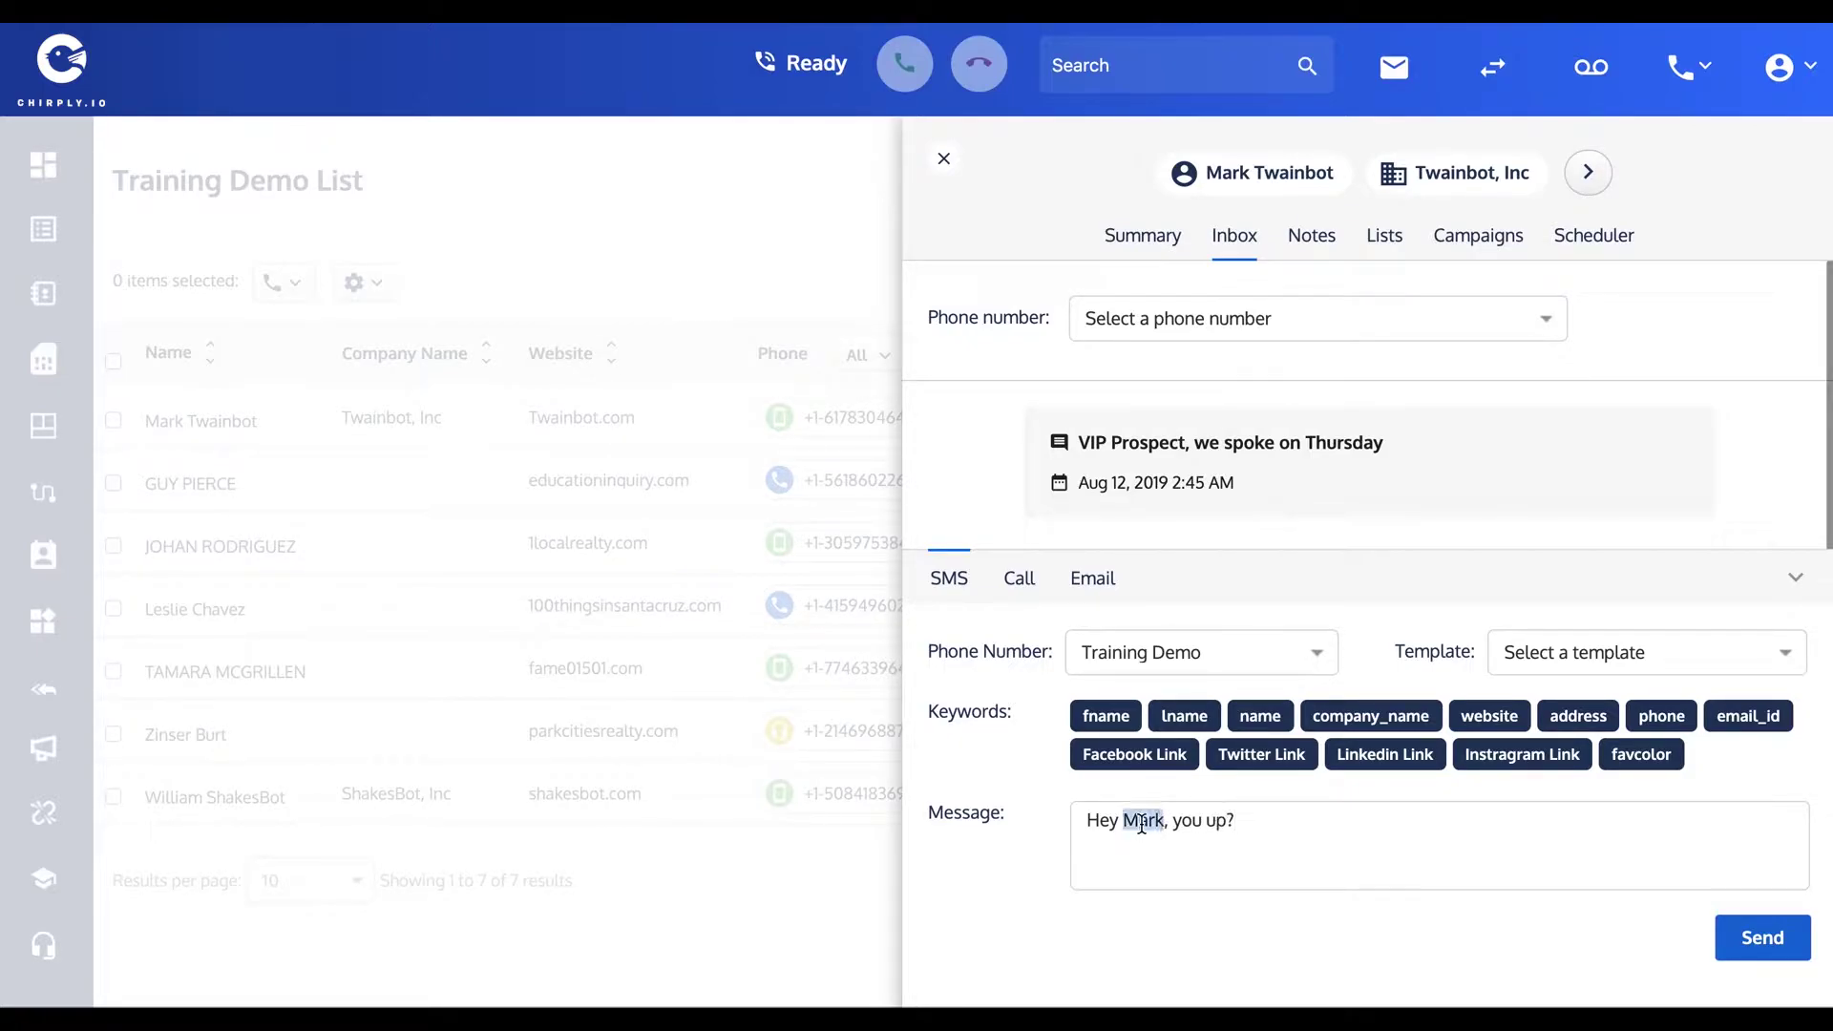
left_click(1110, 715)
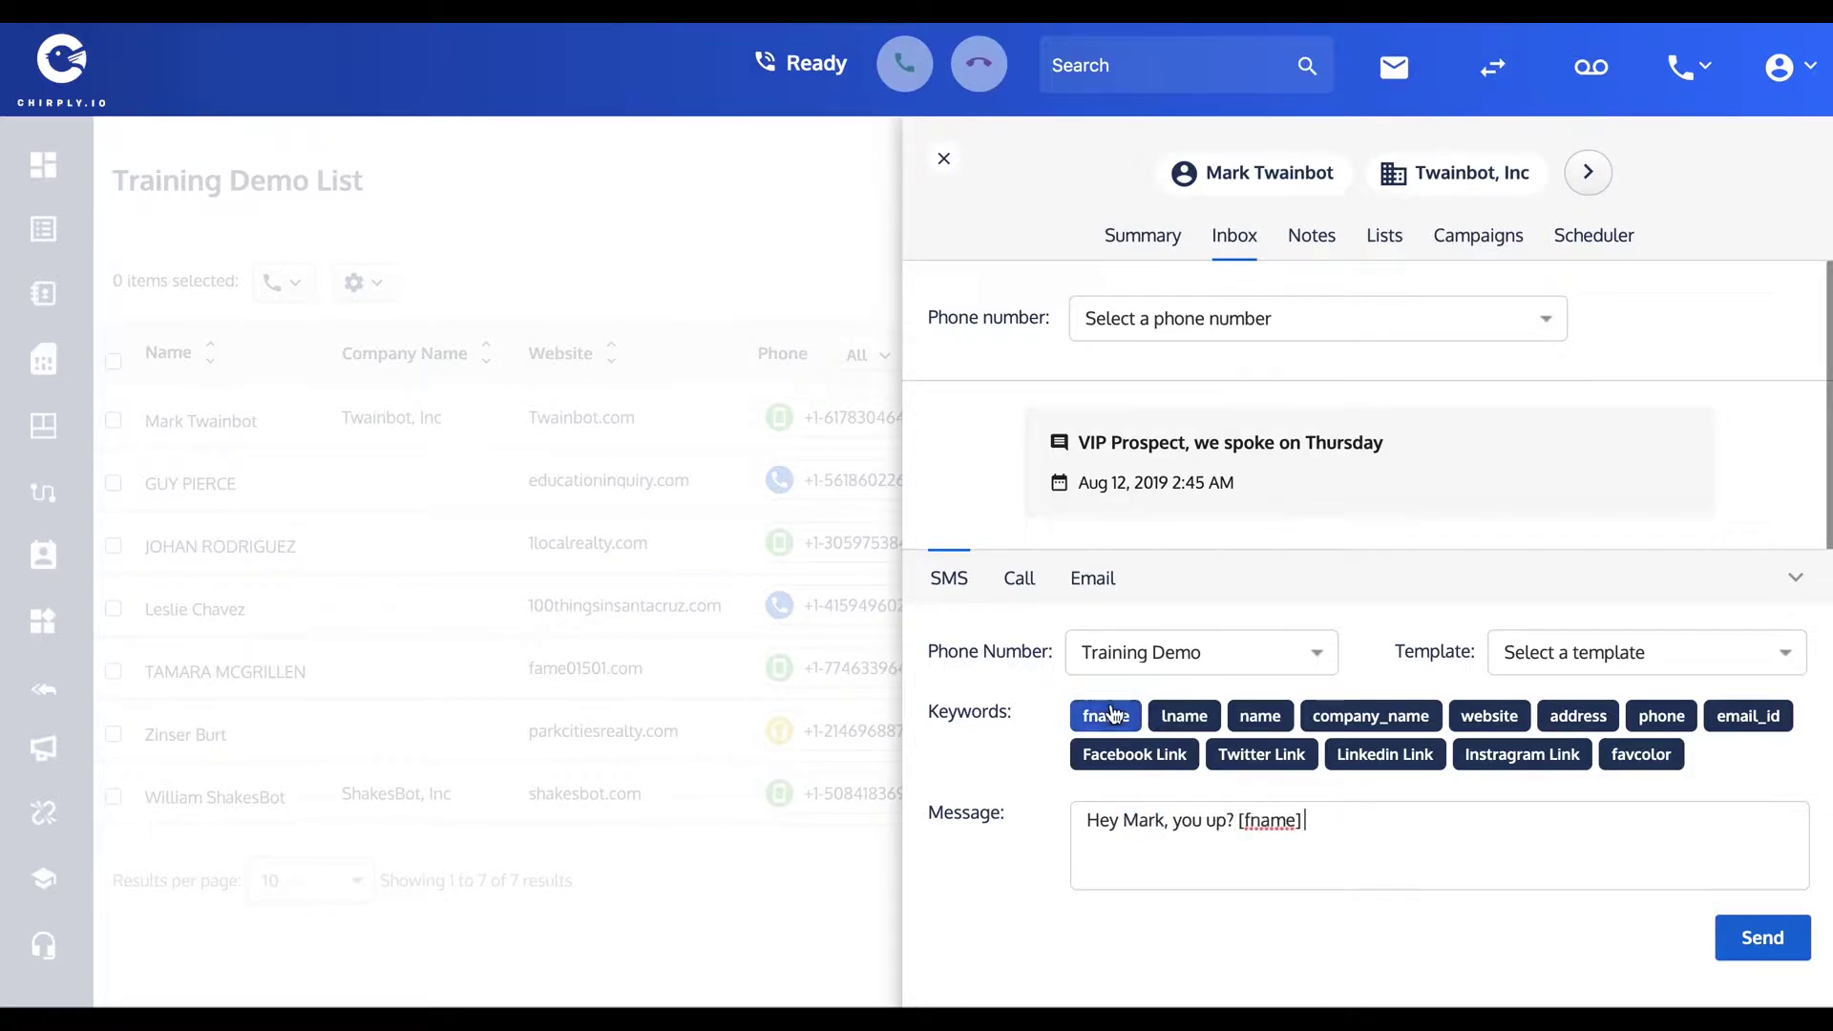
left_click(1159, 820)
key("BackSpace")
key("BackSpace")
key("BackSpace")
key("BackSpace")
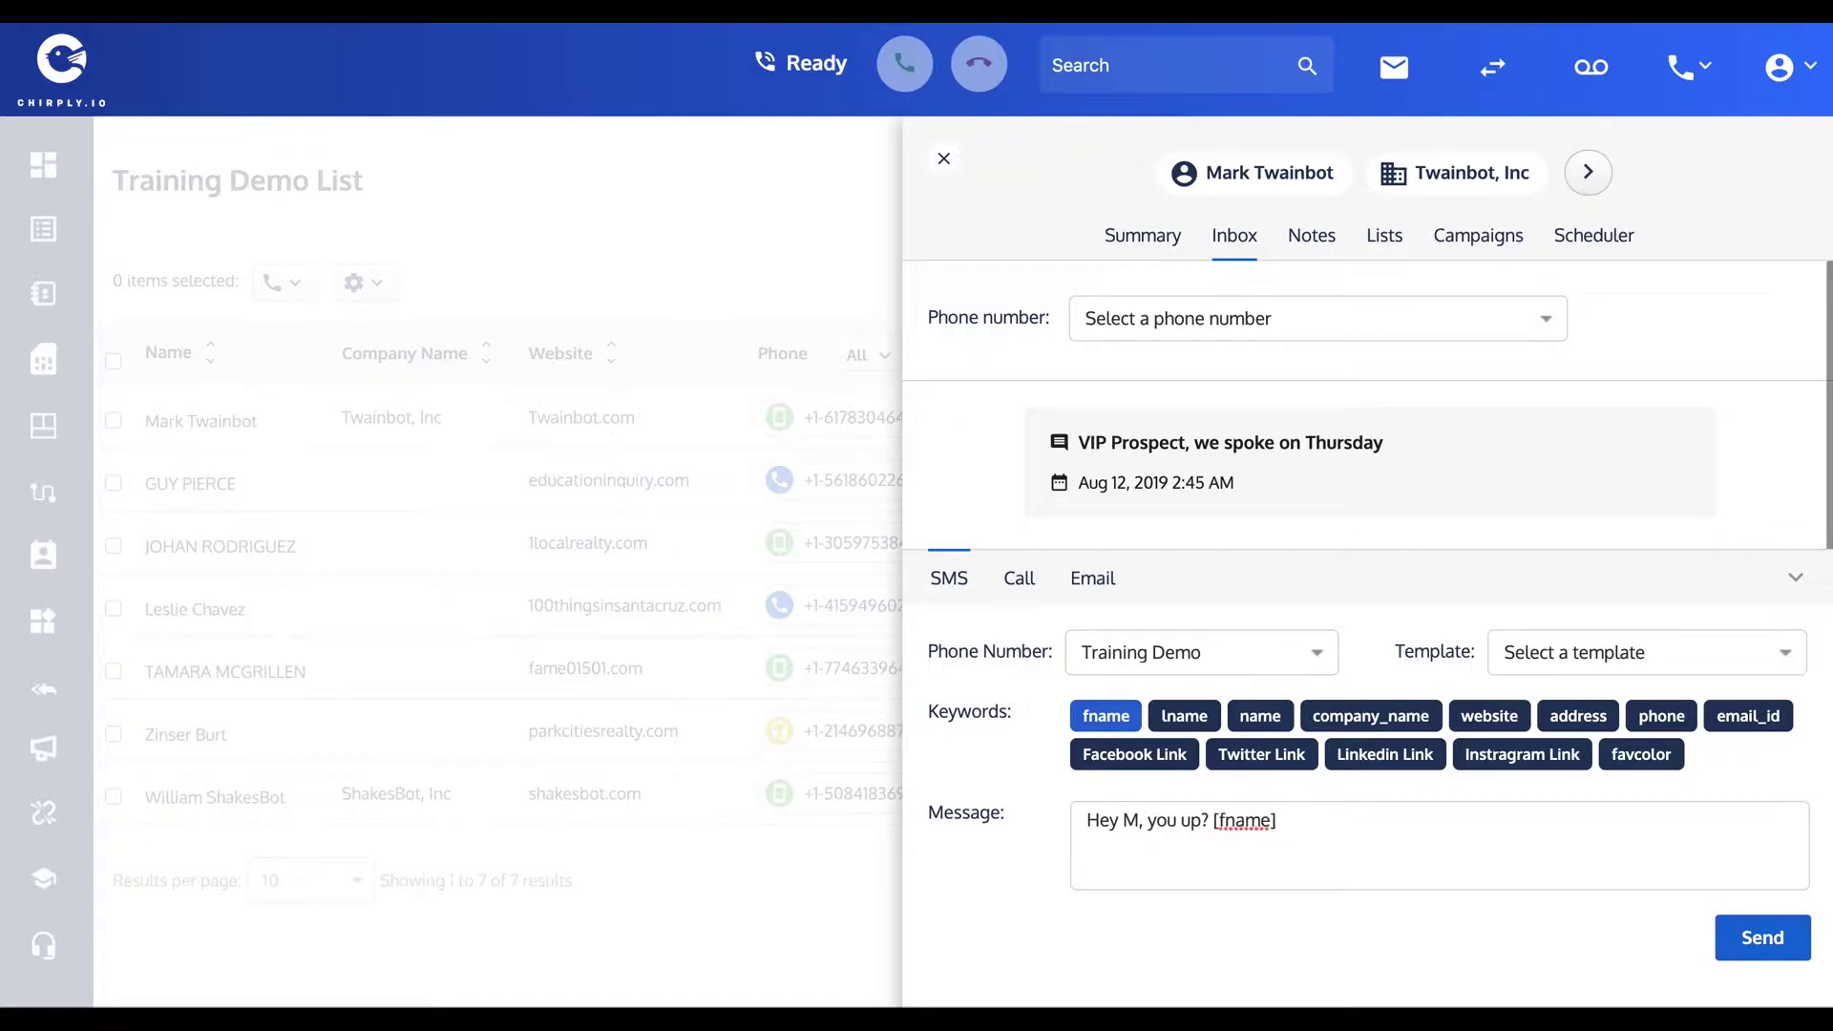
type("[fname]")
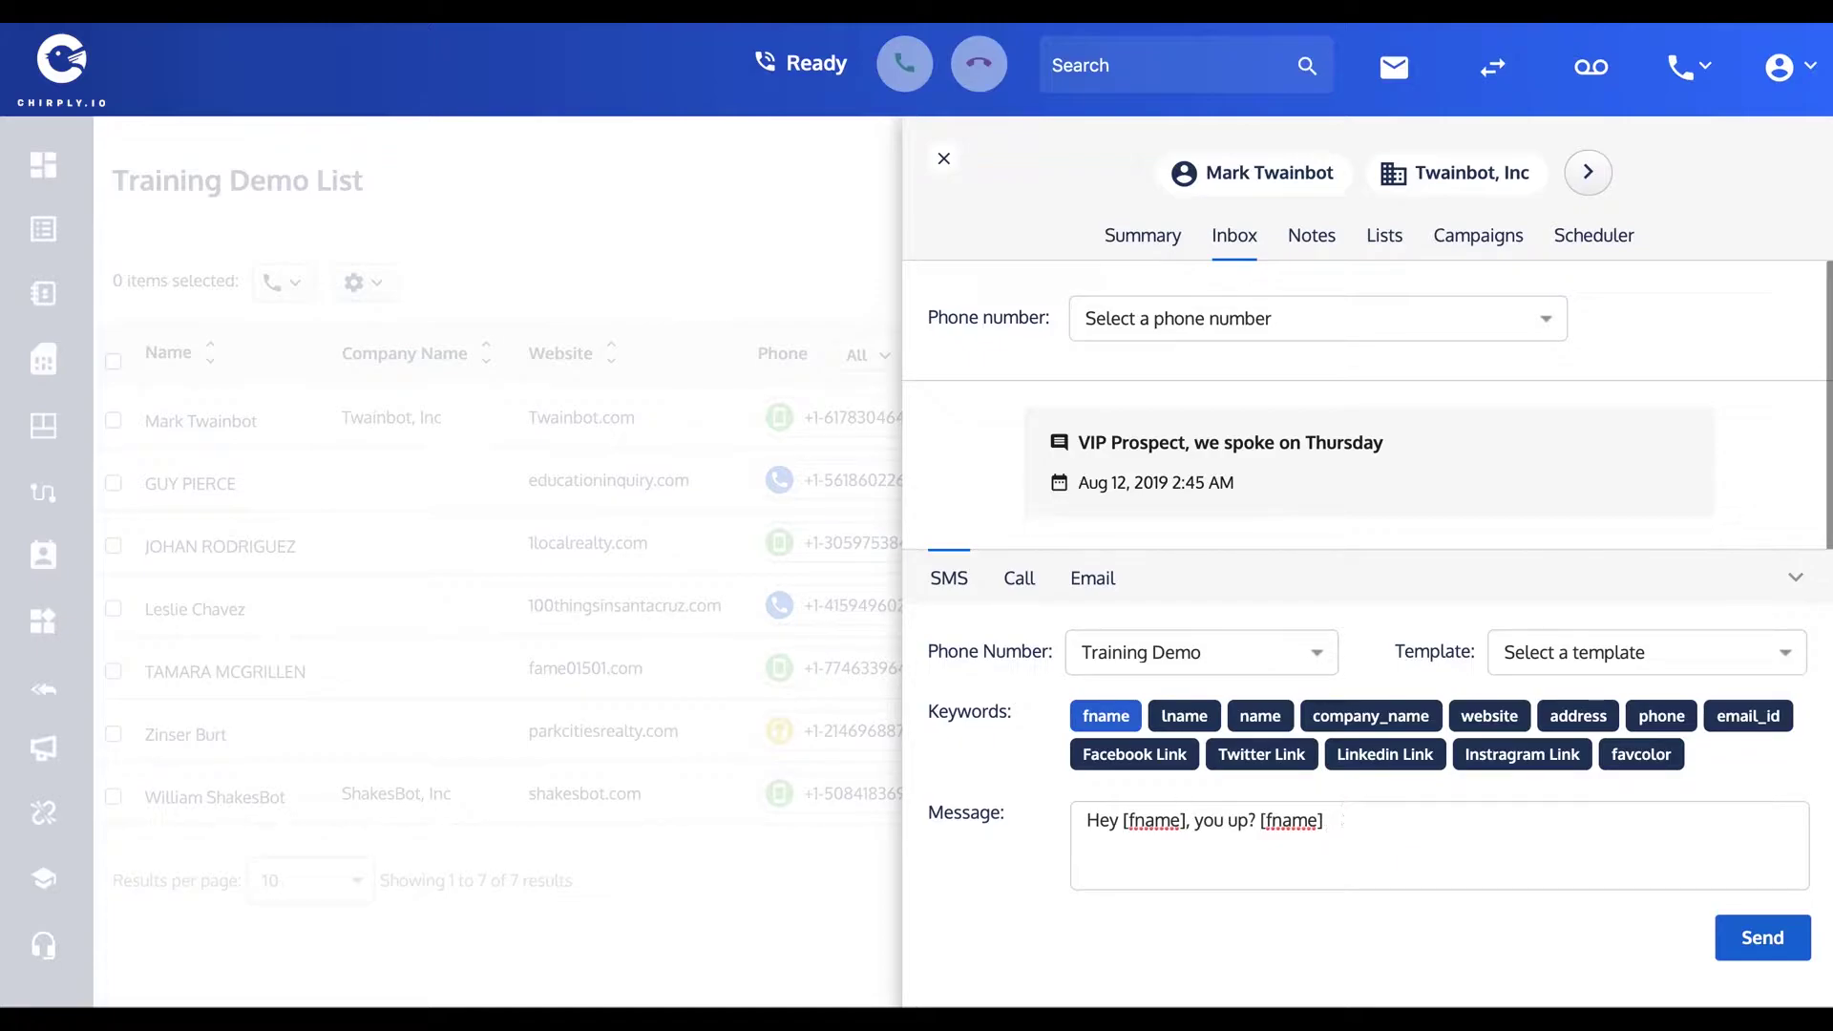
key("BackSpace")
key("BackSpace")
key("BackSpace")
key("BackSpace")
key("BackSpace")
key("BackSpace")
key("BackSpace")
key("BackSpace")
left_click(1762, 945)
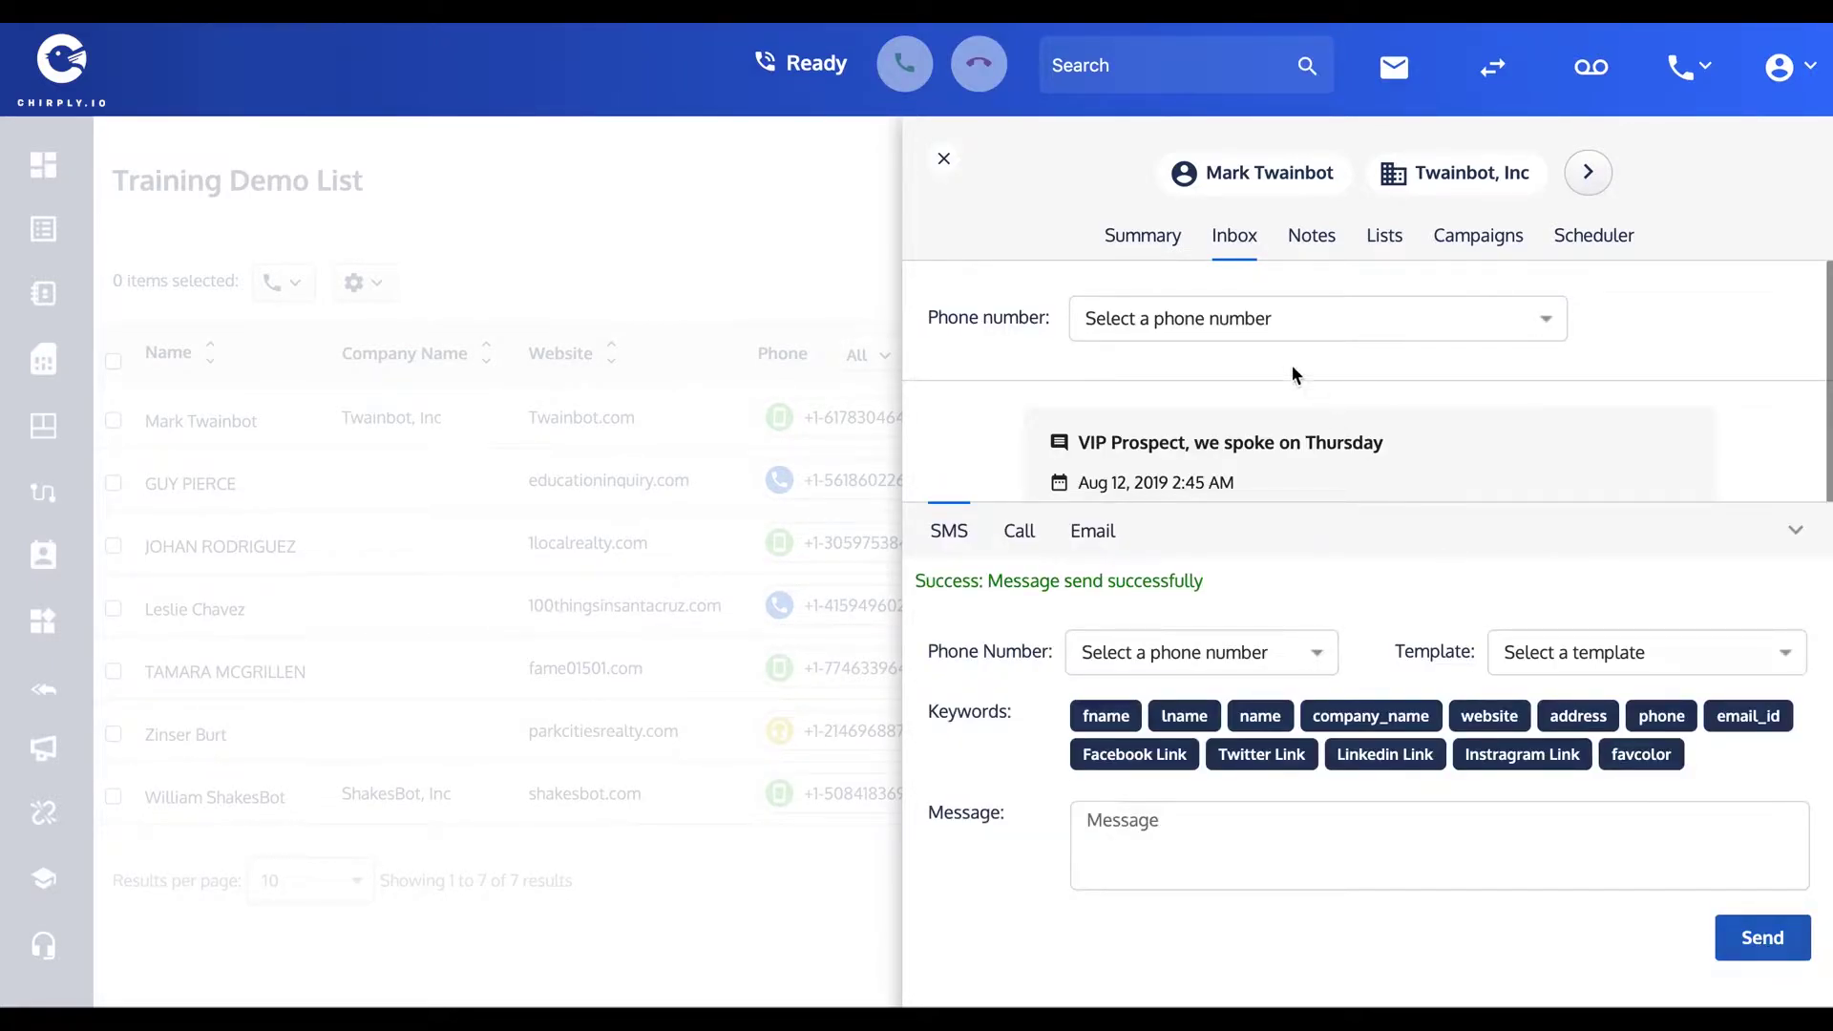
left_click(943, 159)
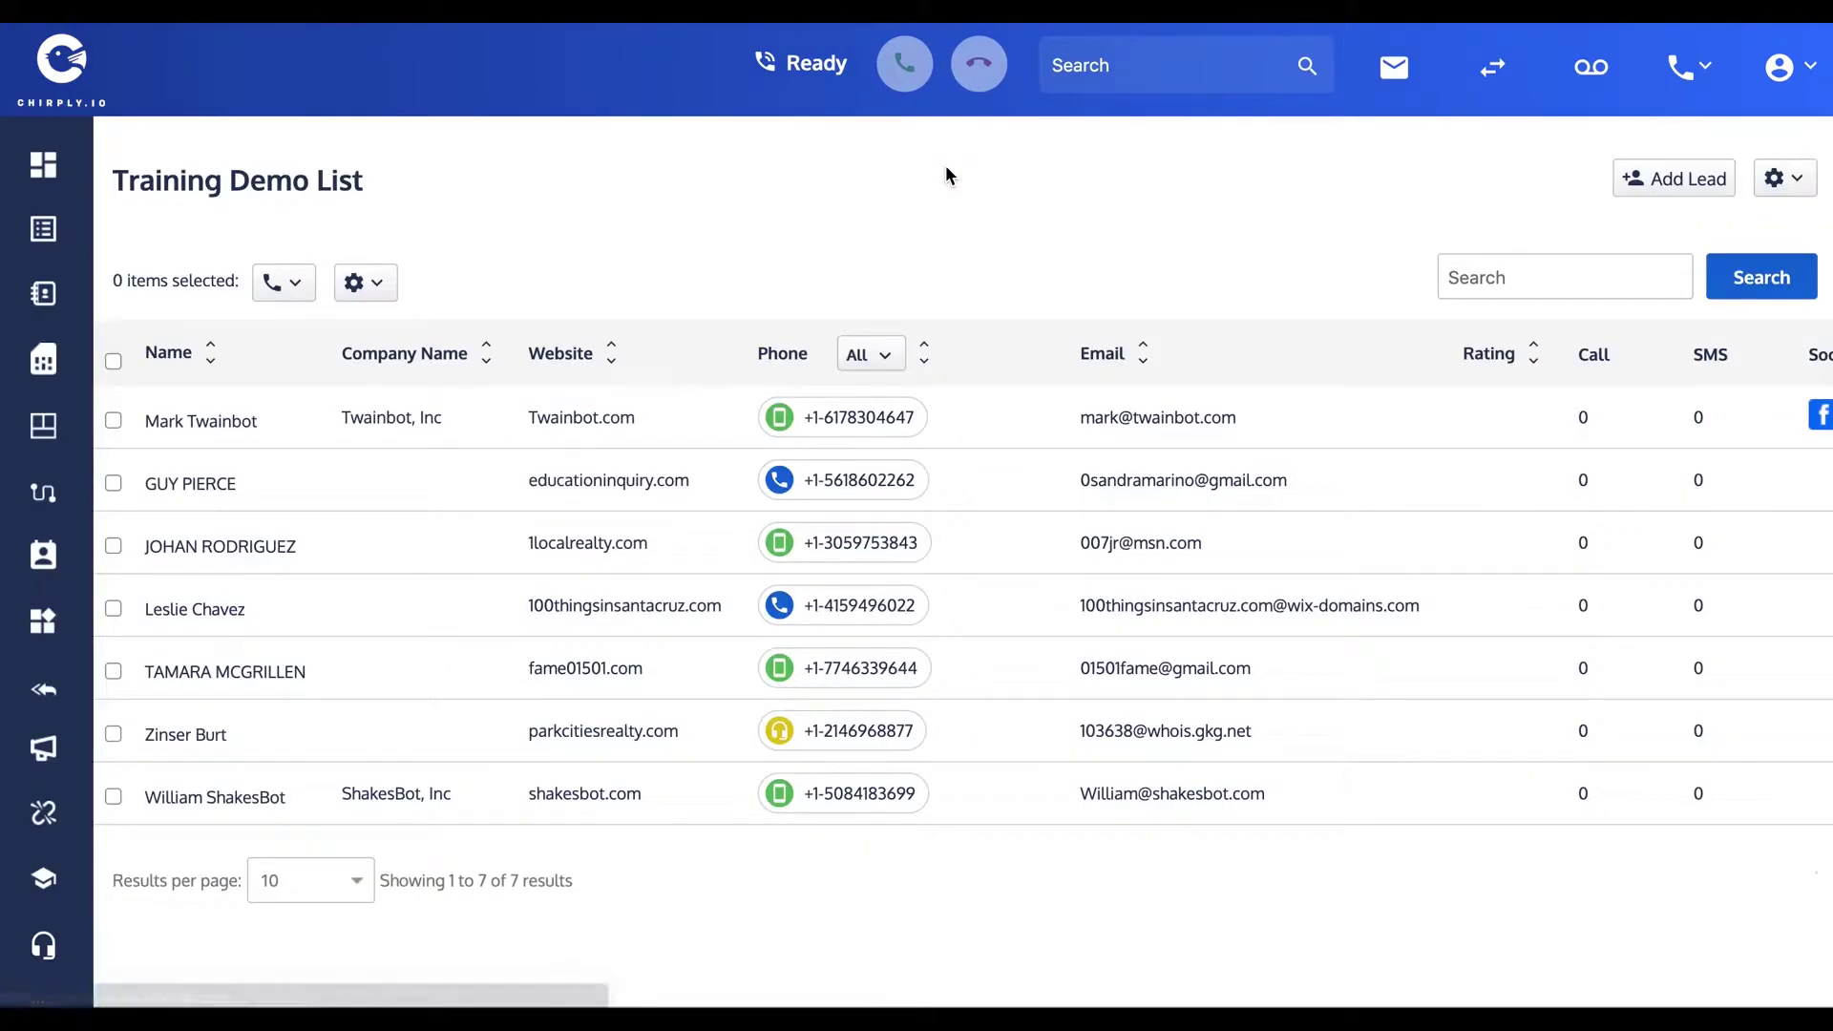
left_click(902, 421)
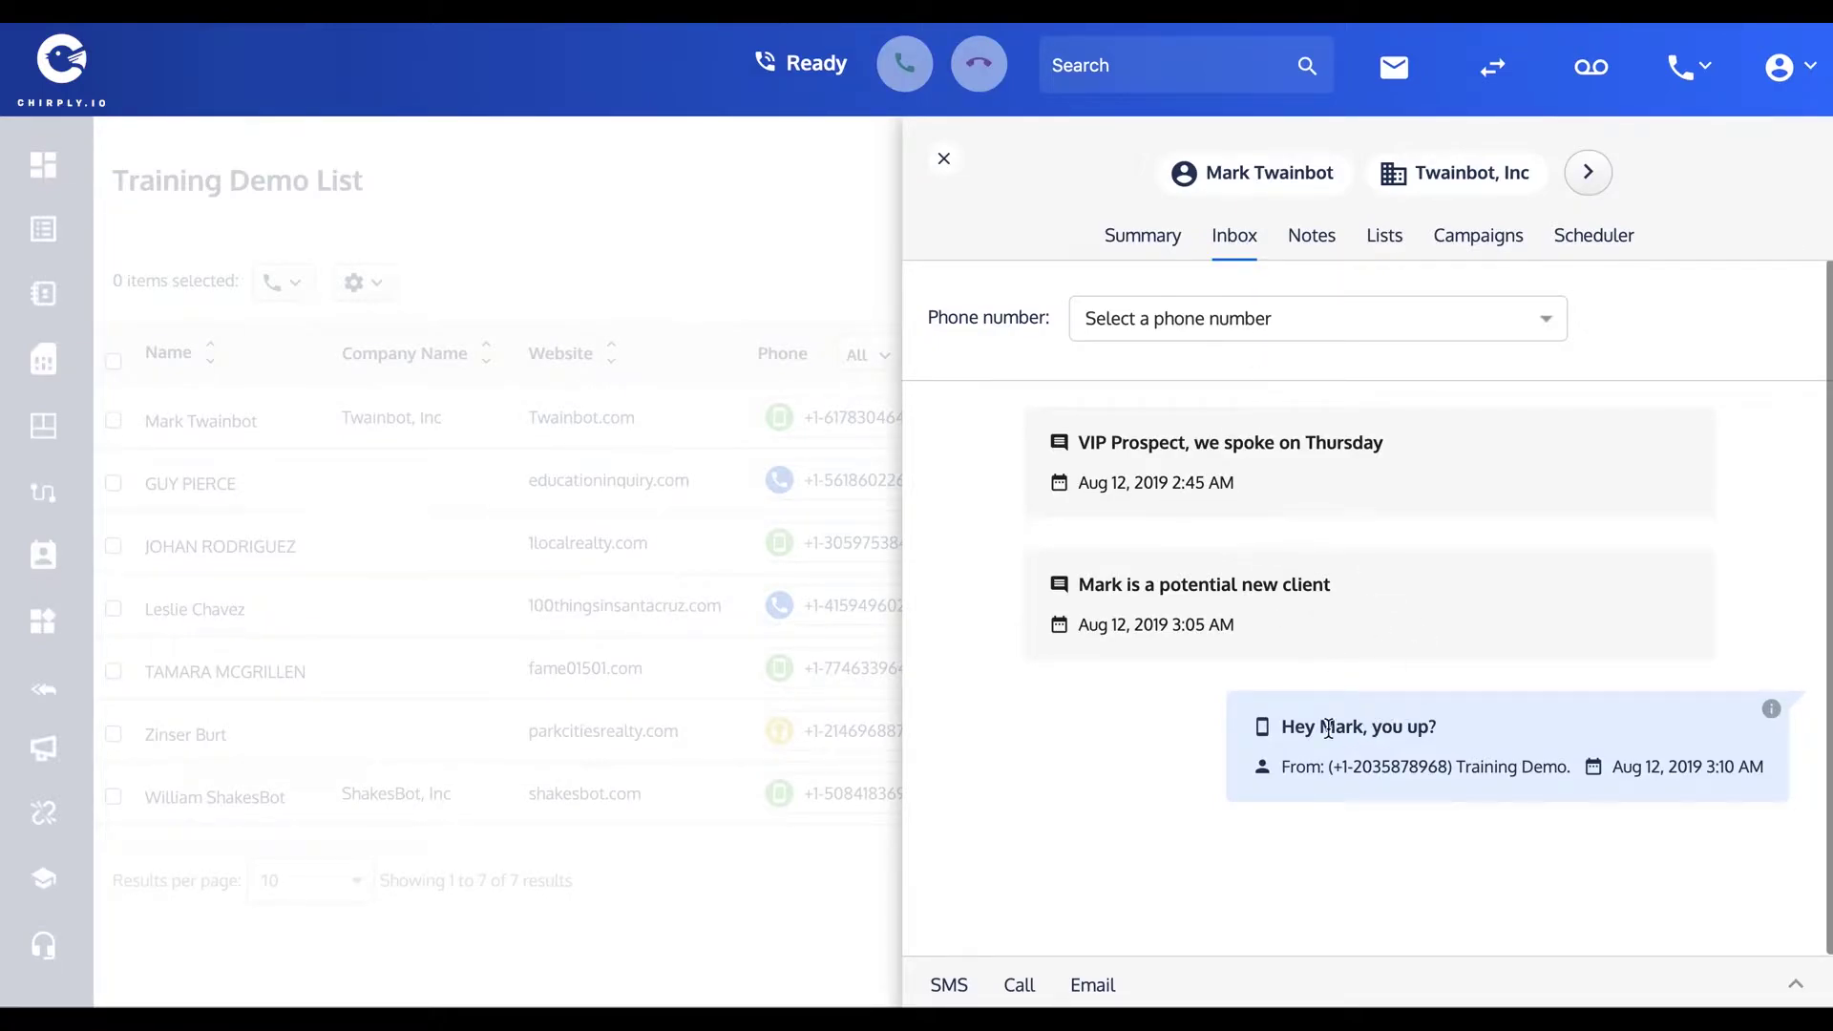
left_click_drag(1320, 728, 1360, 737)
left_click(944, 159)
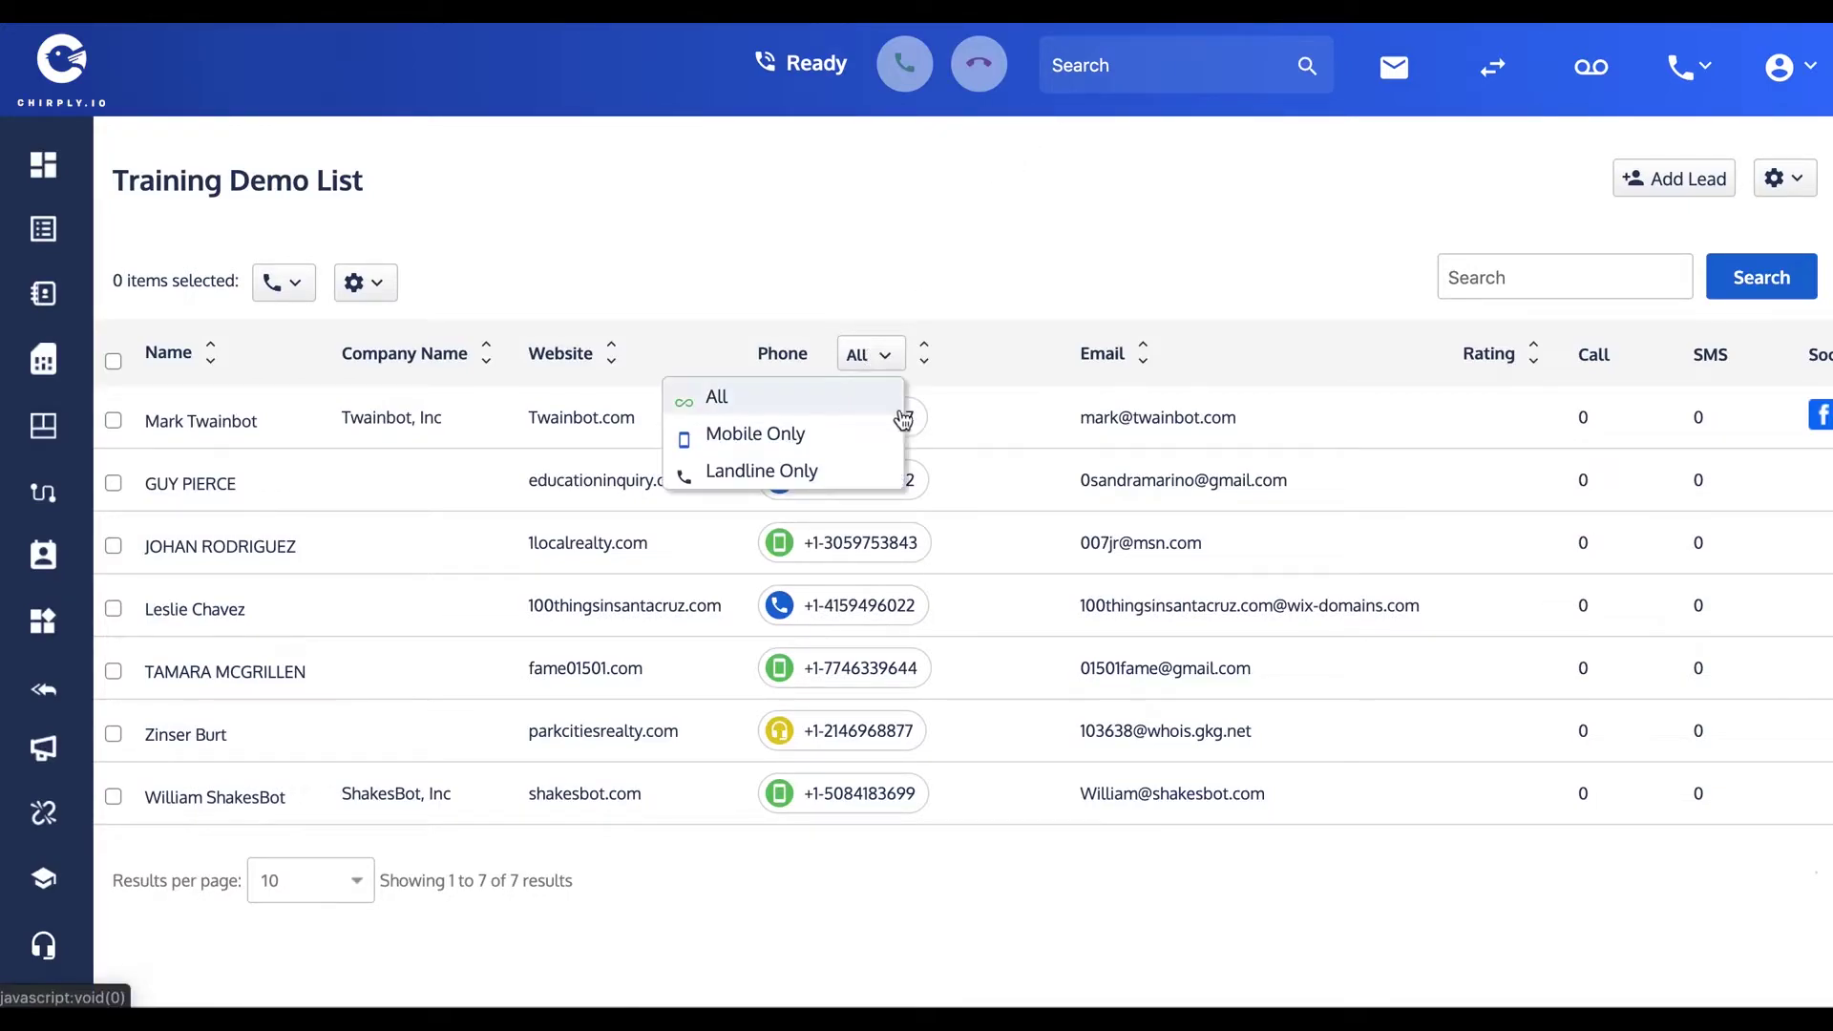
left_click(907, 416)
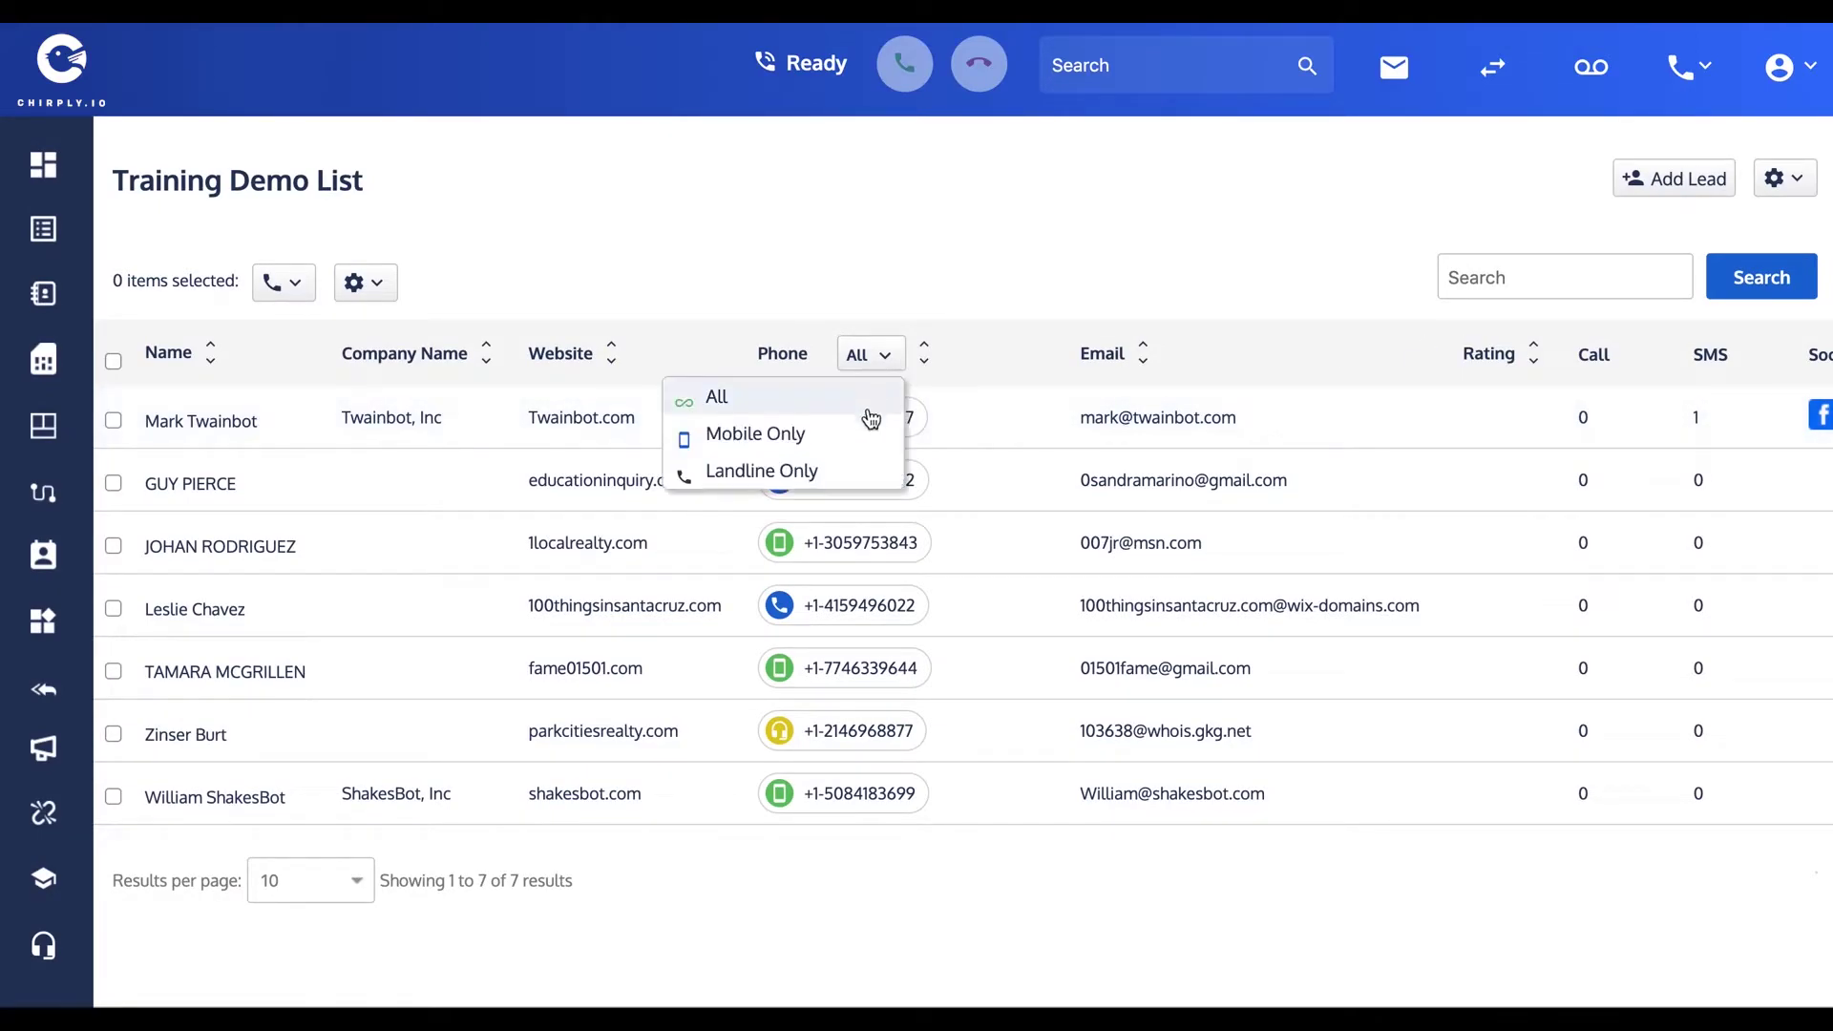
left_click(915, 420)
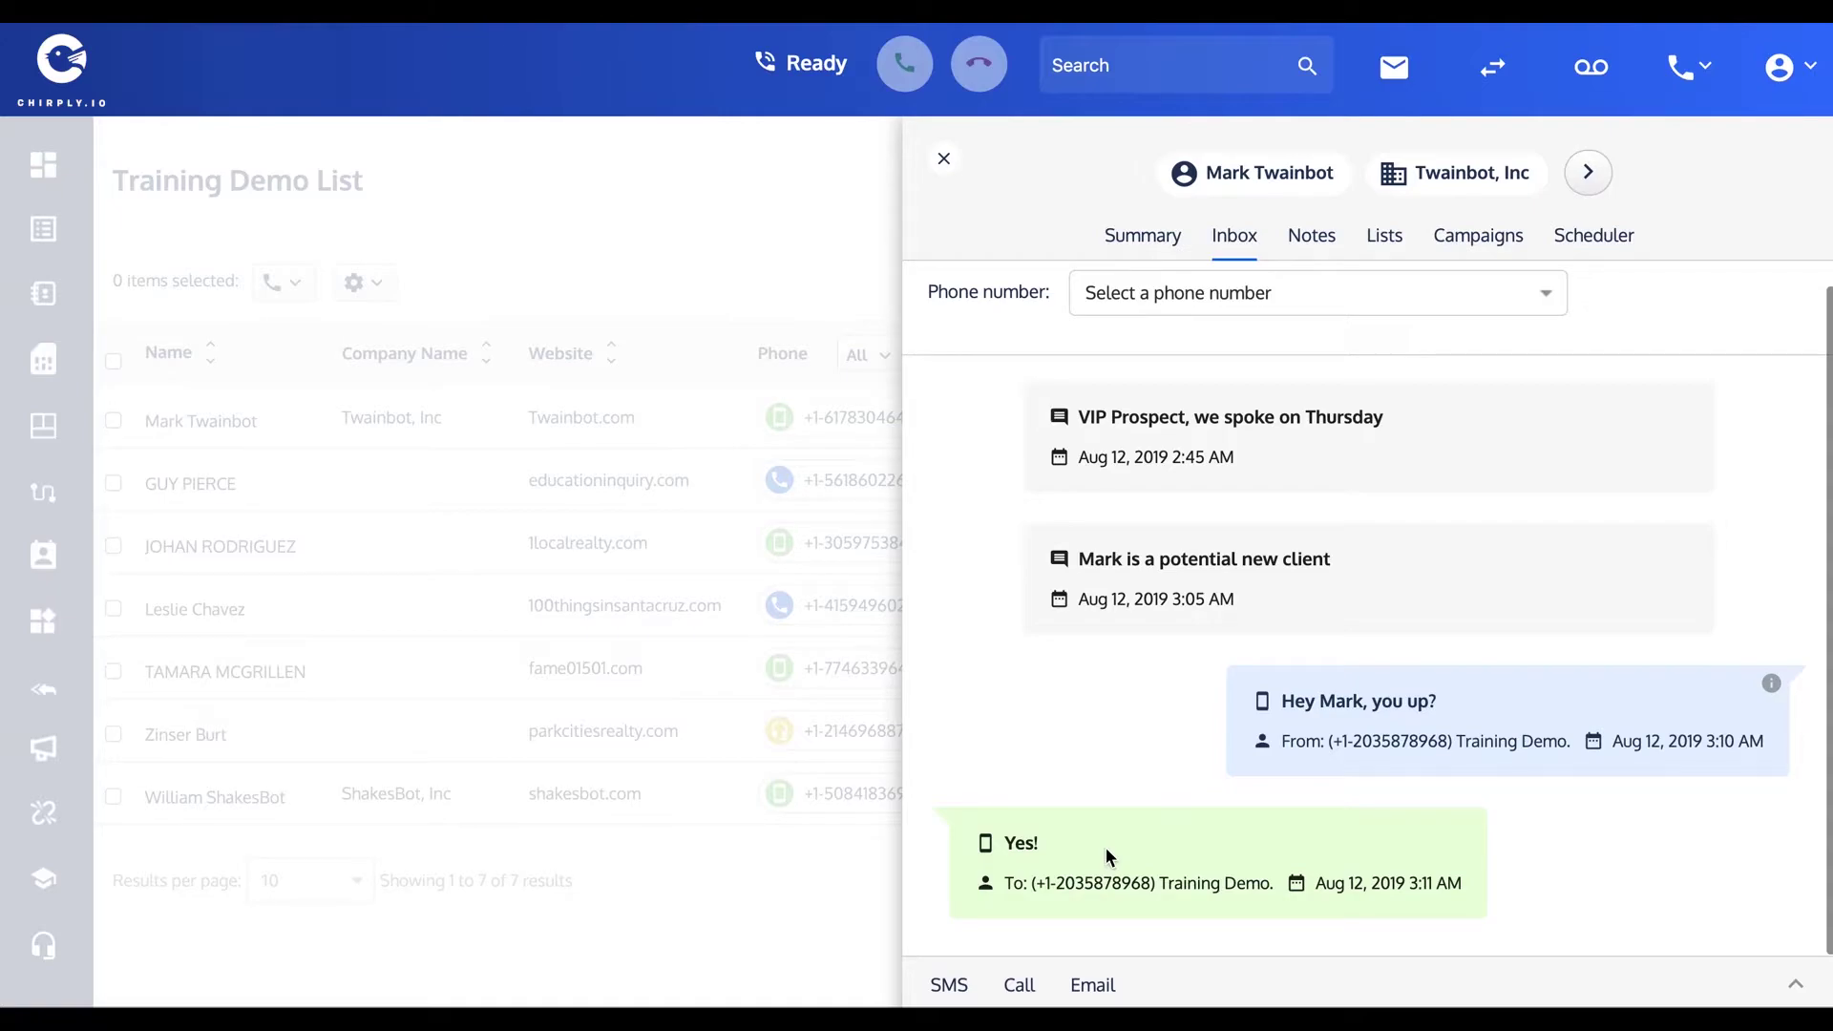
- Call Mark Twainbot from the Training Demo number
left_click(1020, 984)
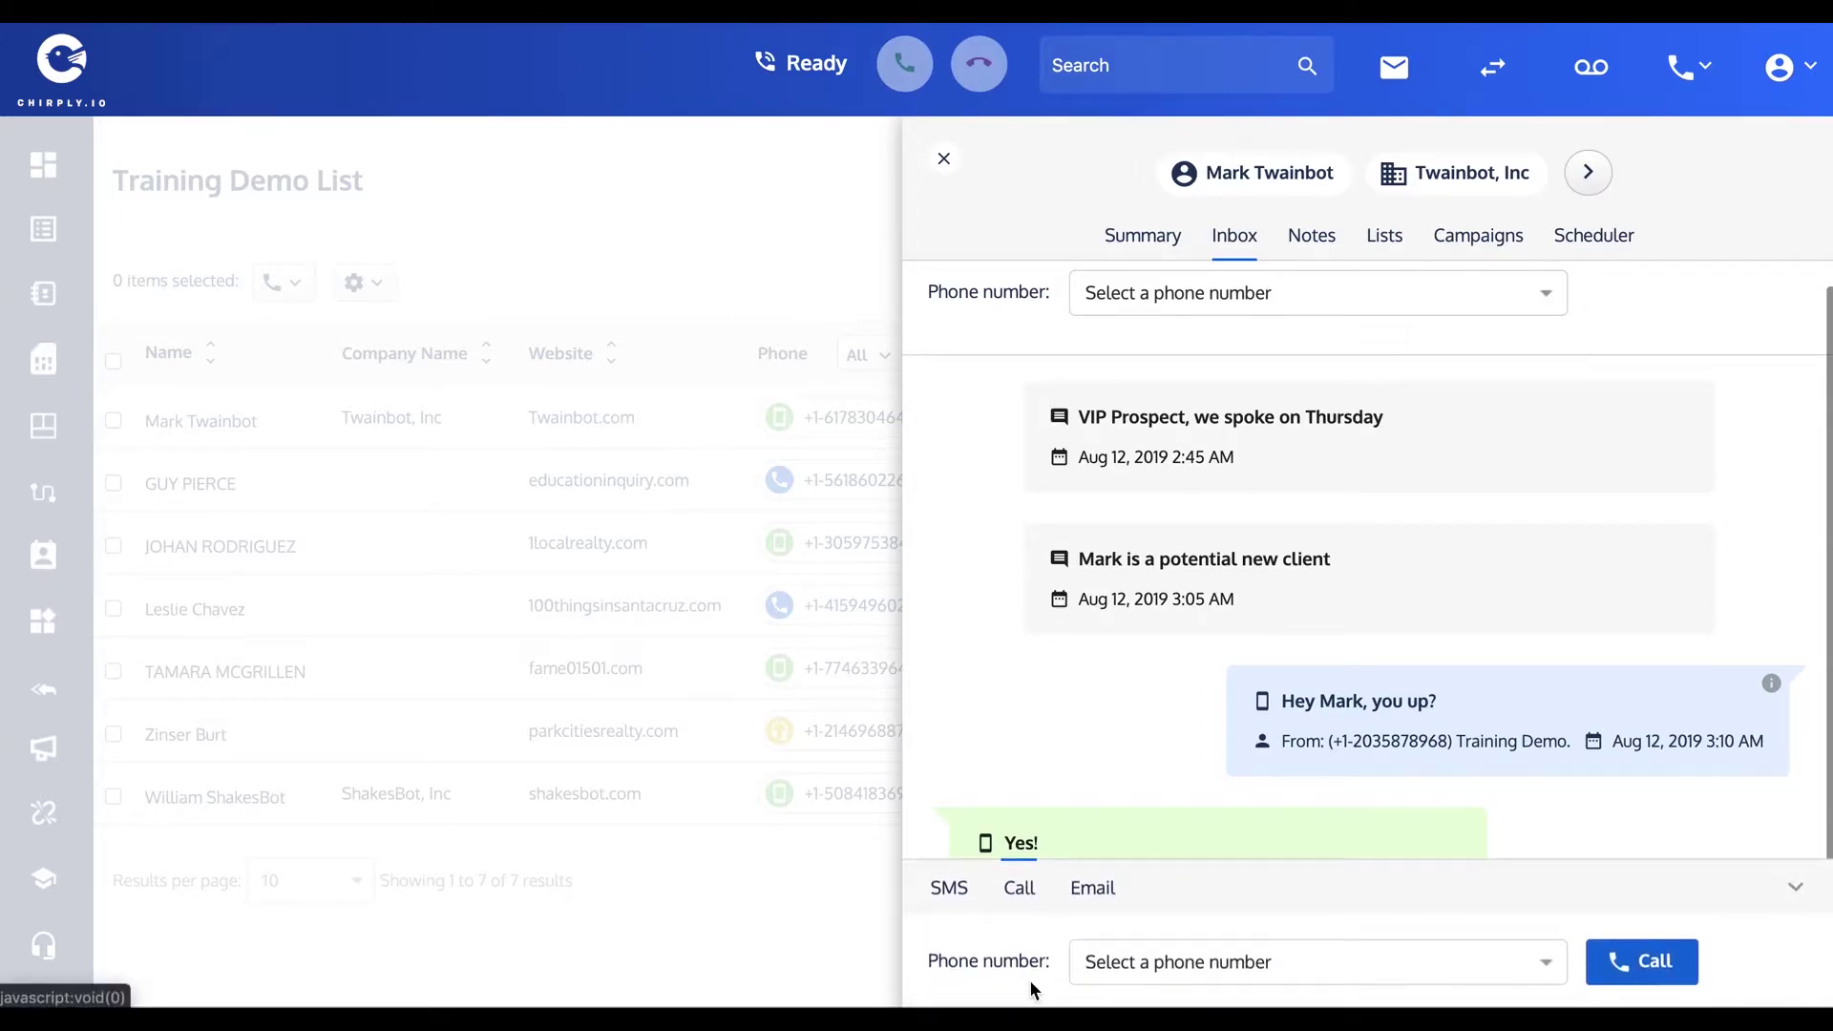
left_click(1544, 964)
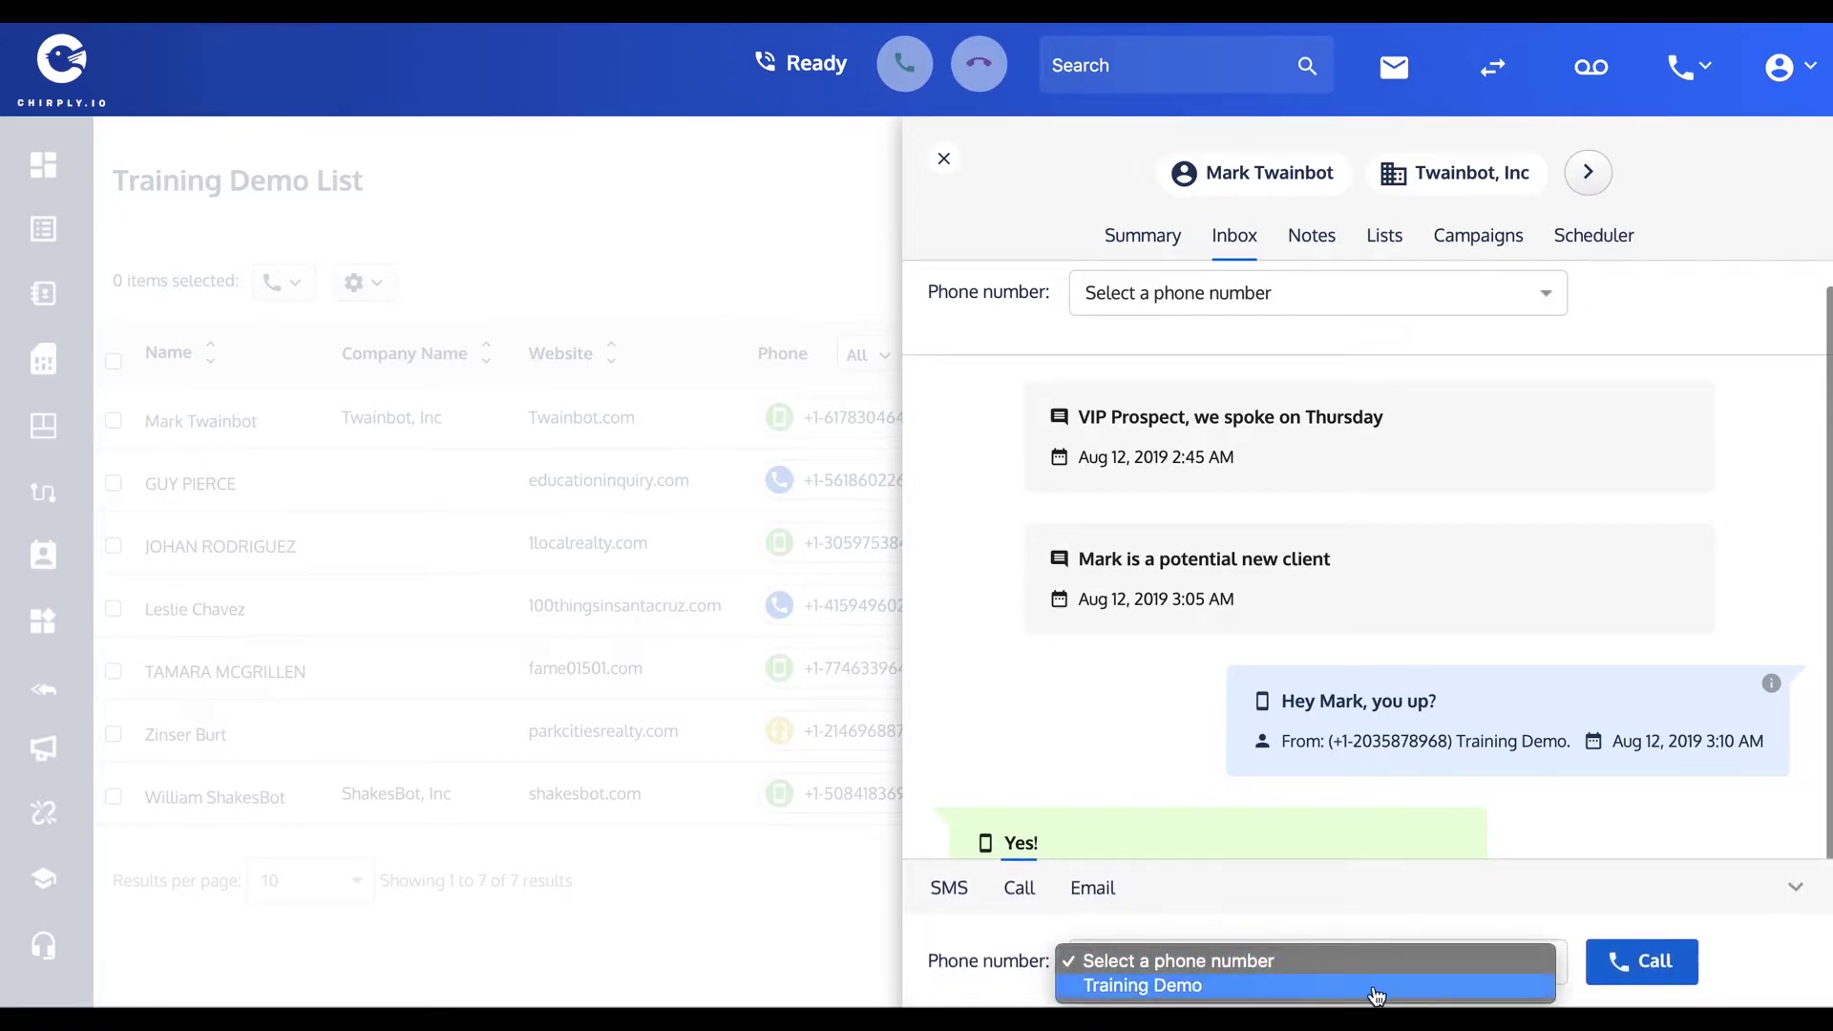
left_click(1375, 992)
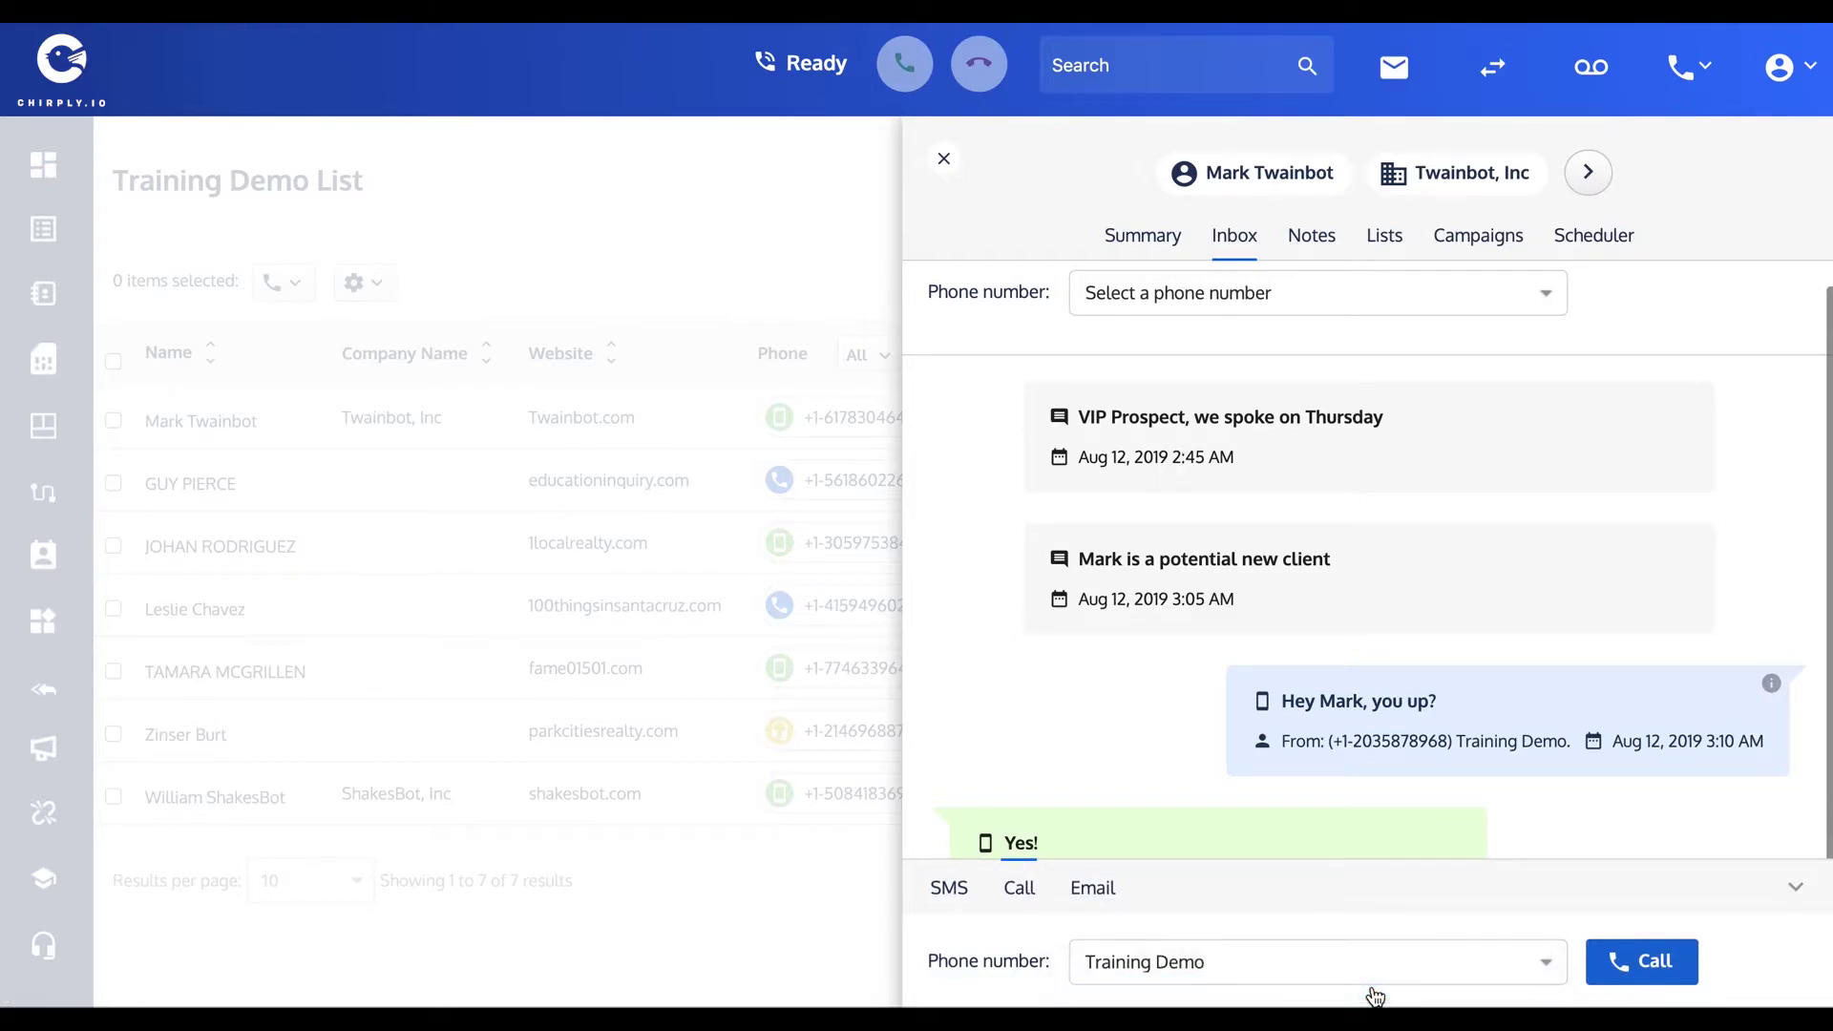
left_click(1656, 966)
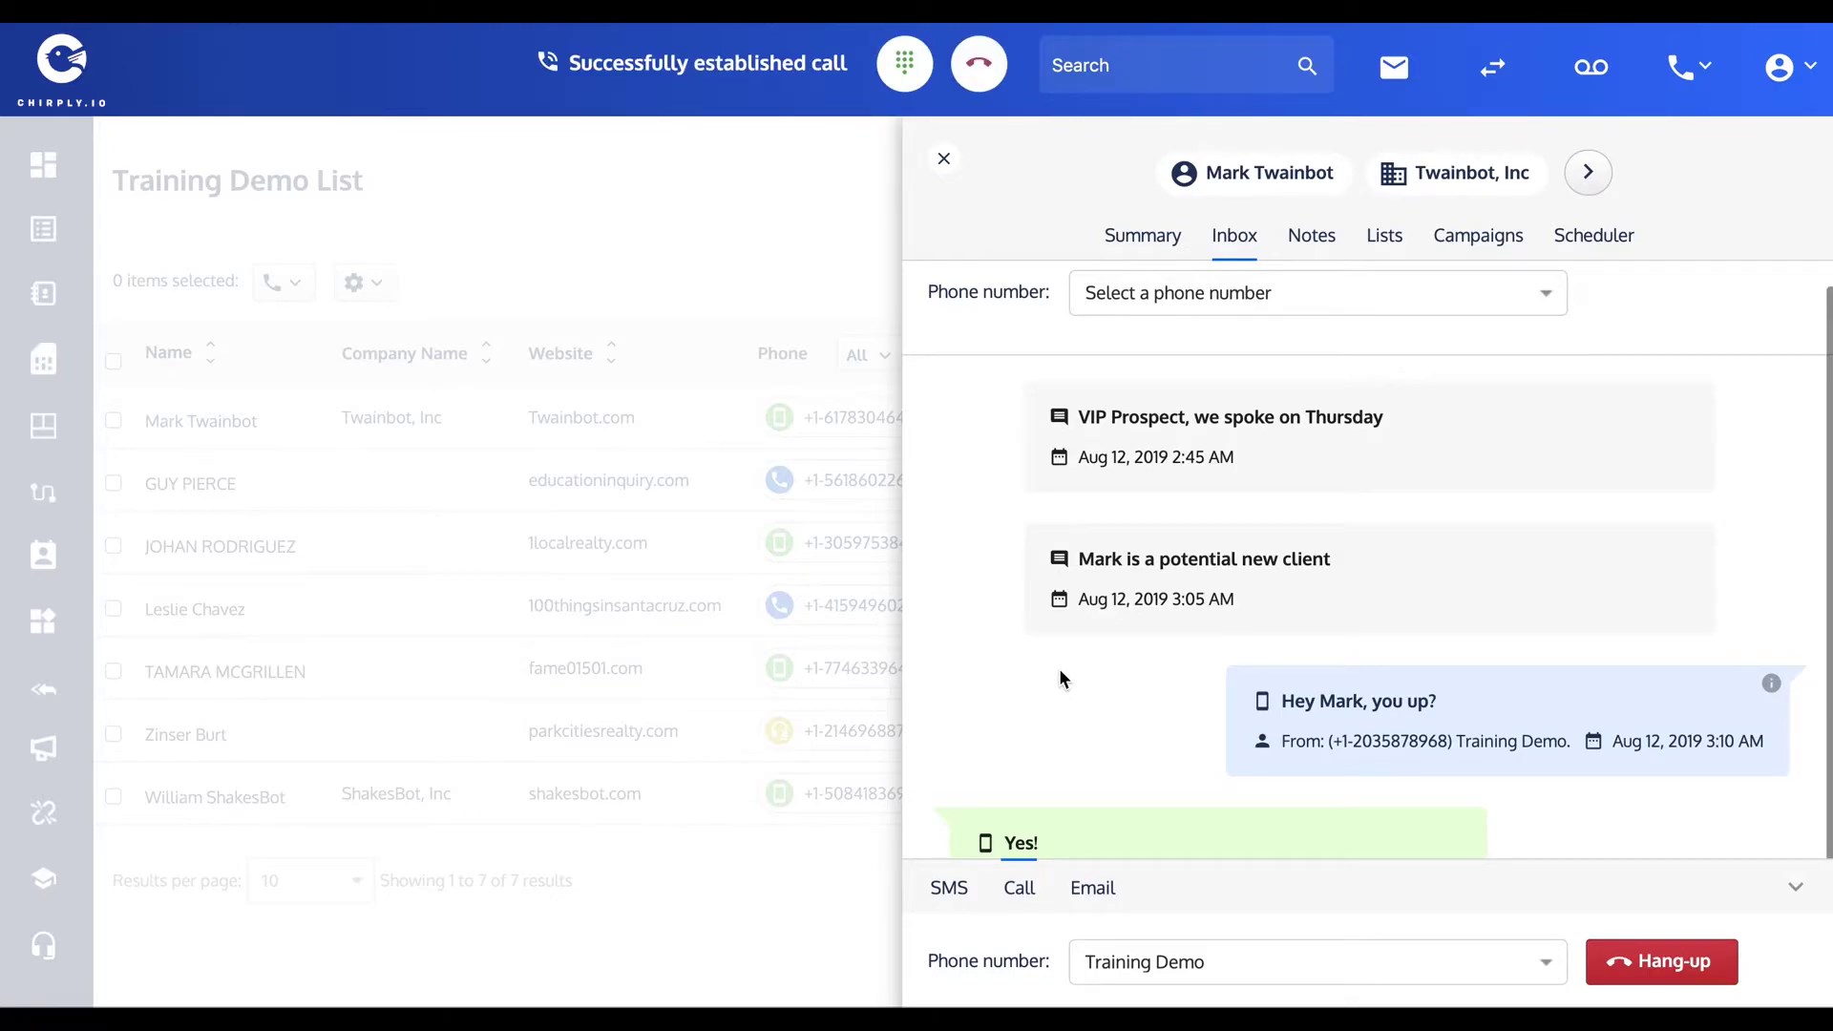
- Hang up the call and close the Disposition dialog without setting a disposition
left_click(982, 68)
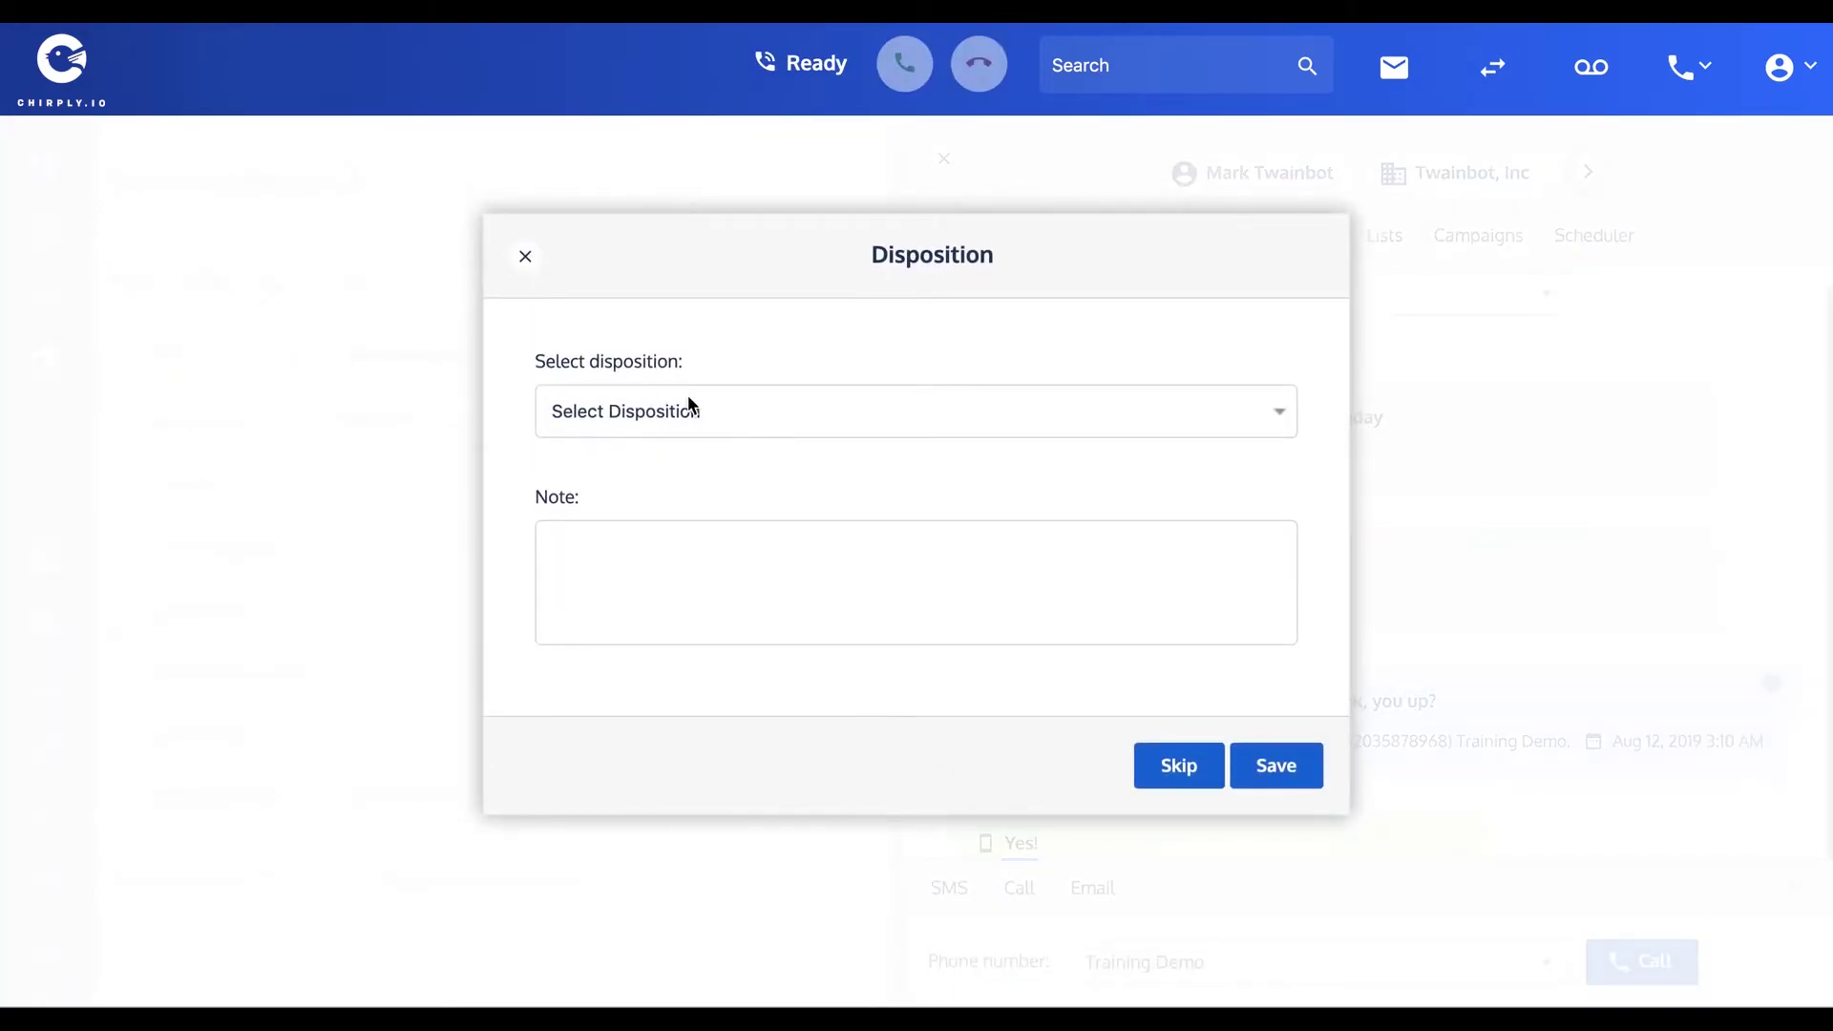
left_click(707, 412)
left_click(707, 410)
left_click(526, 255)
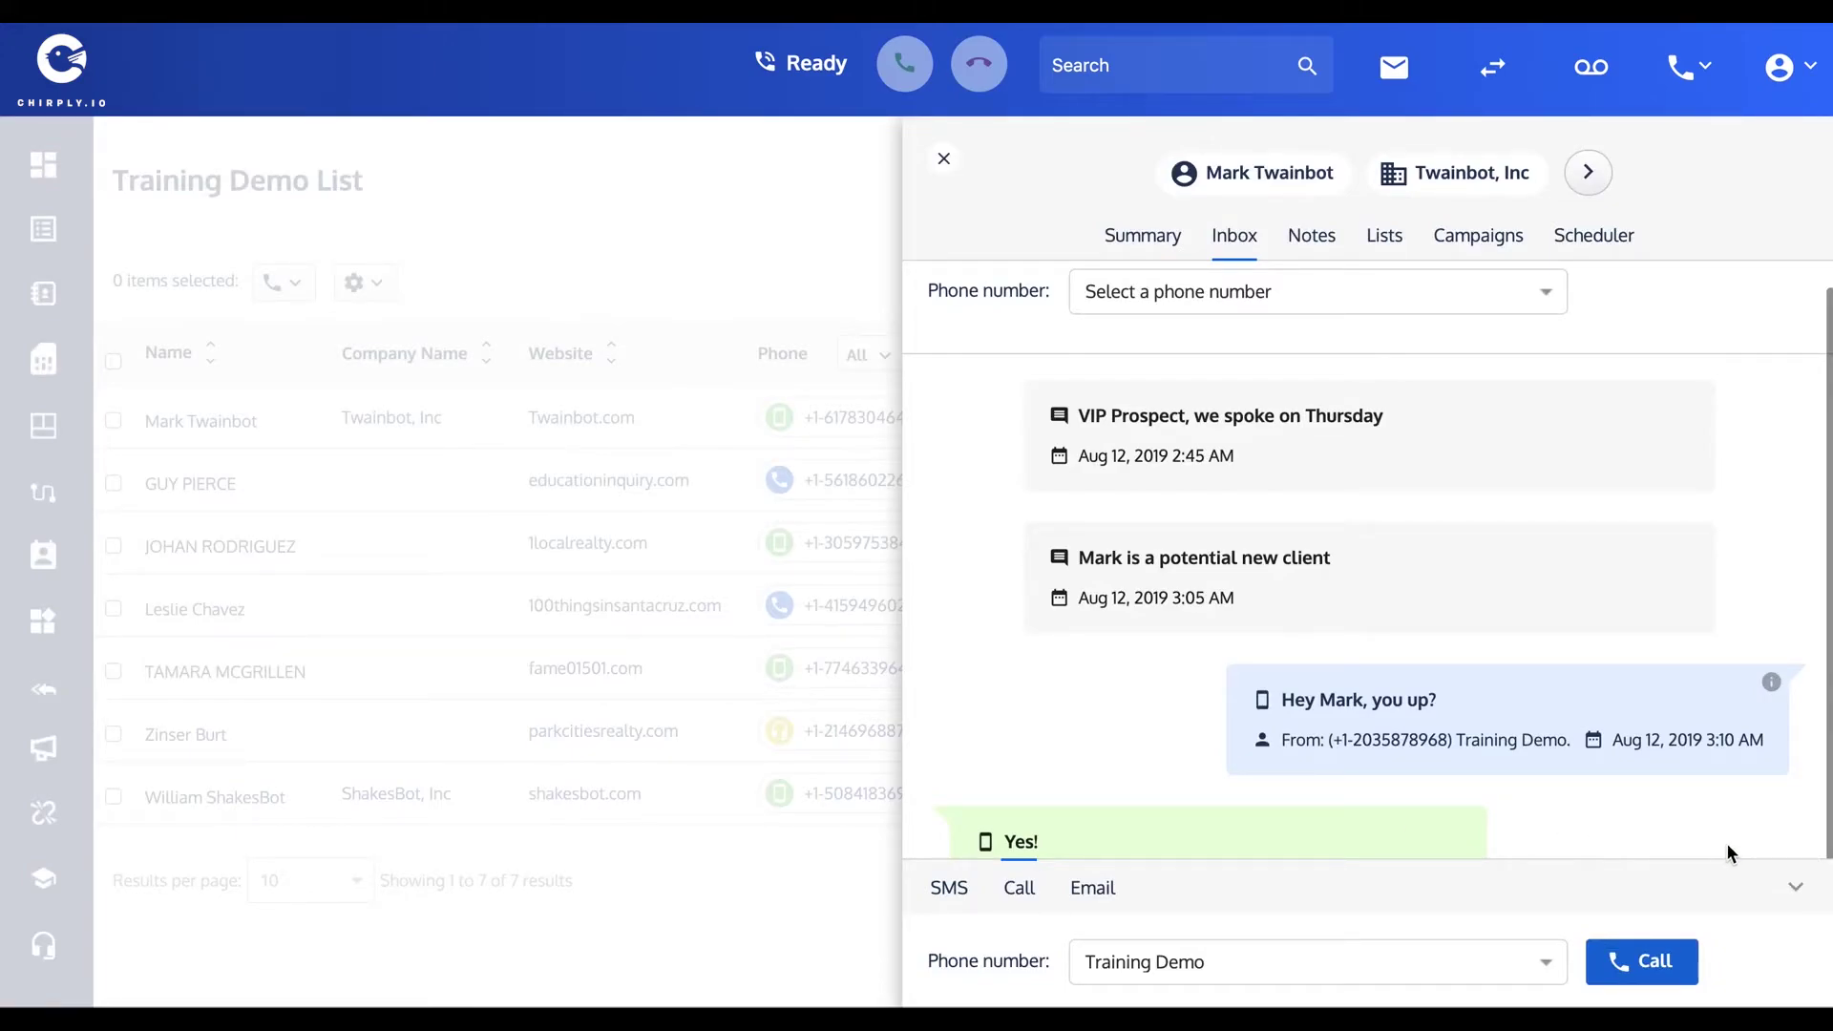
left_click(1795, 887)
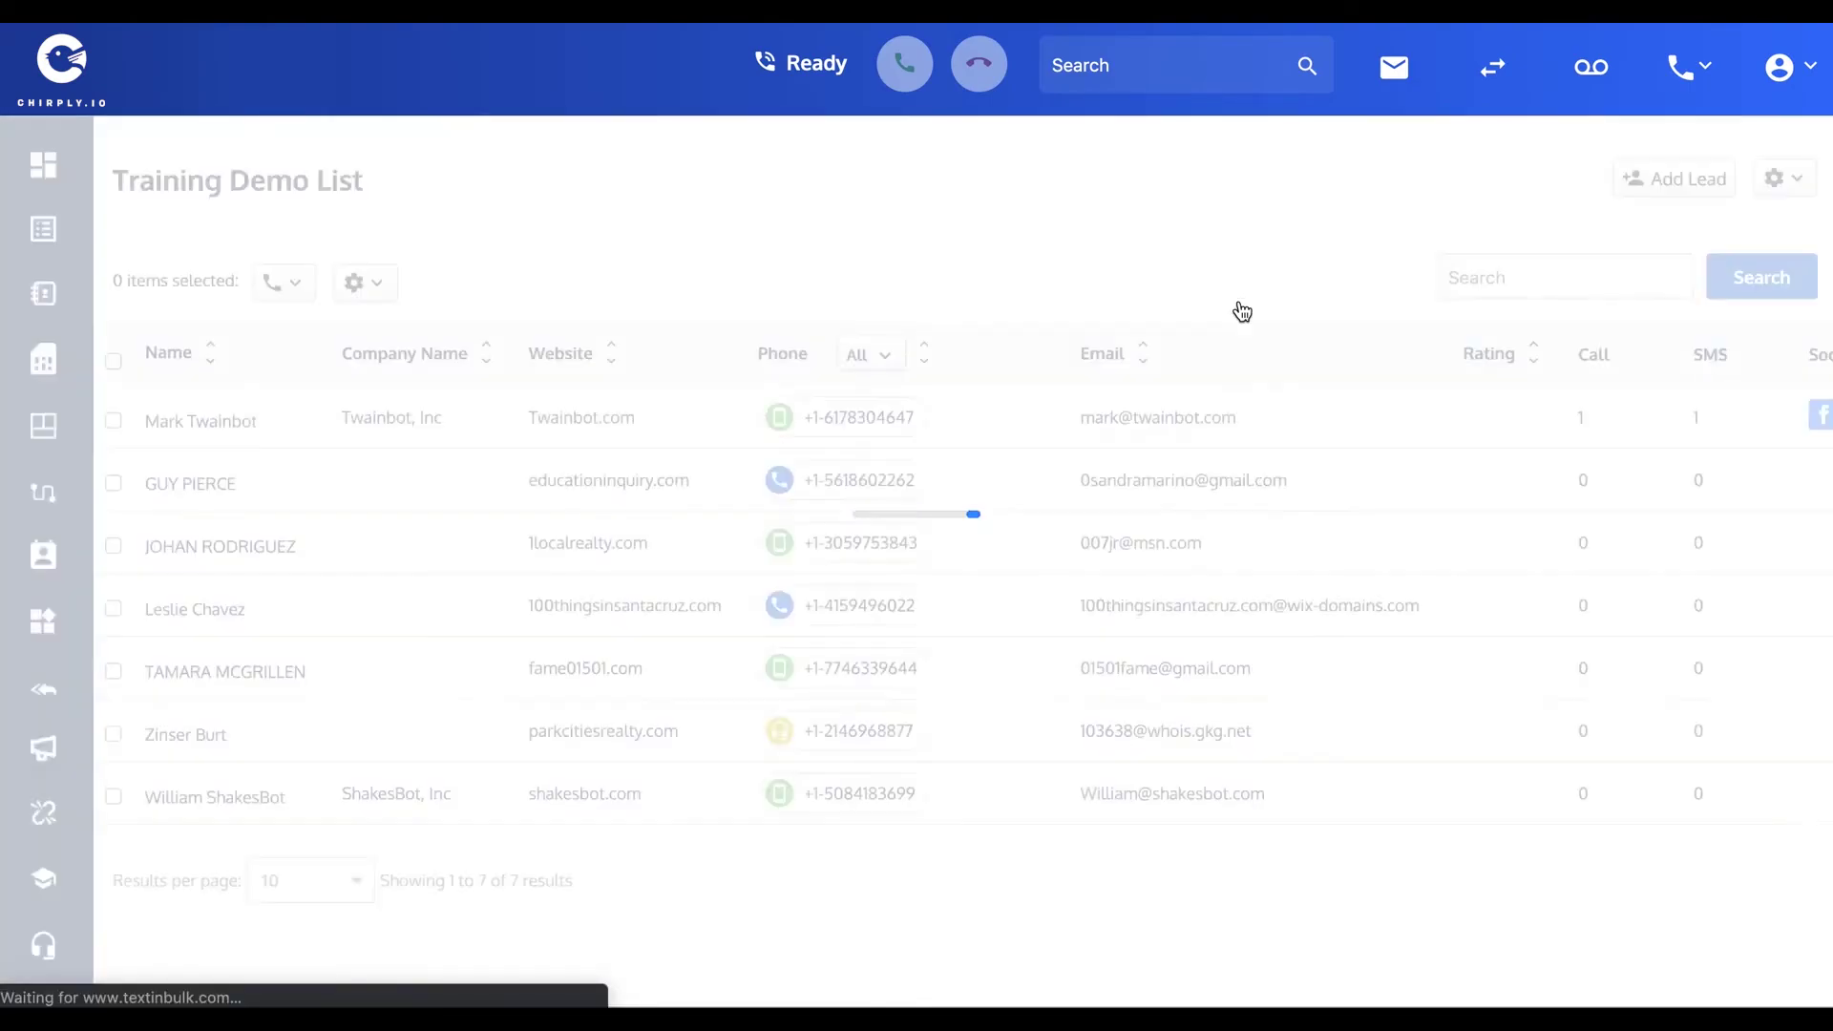
left_click(879, 410)
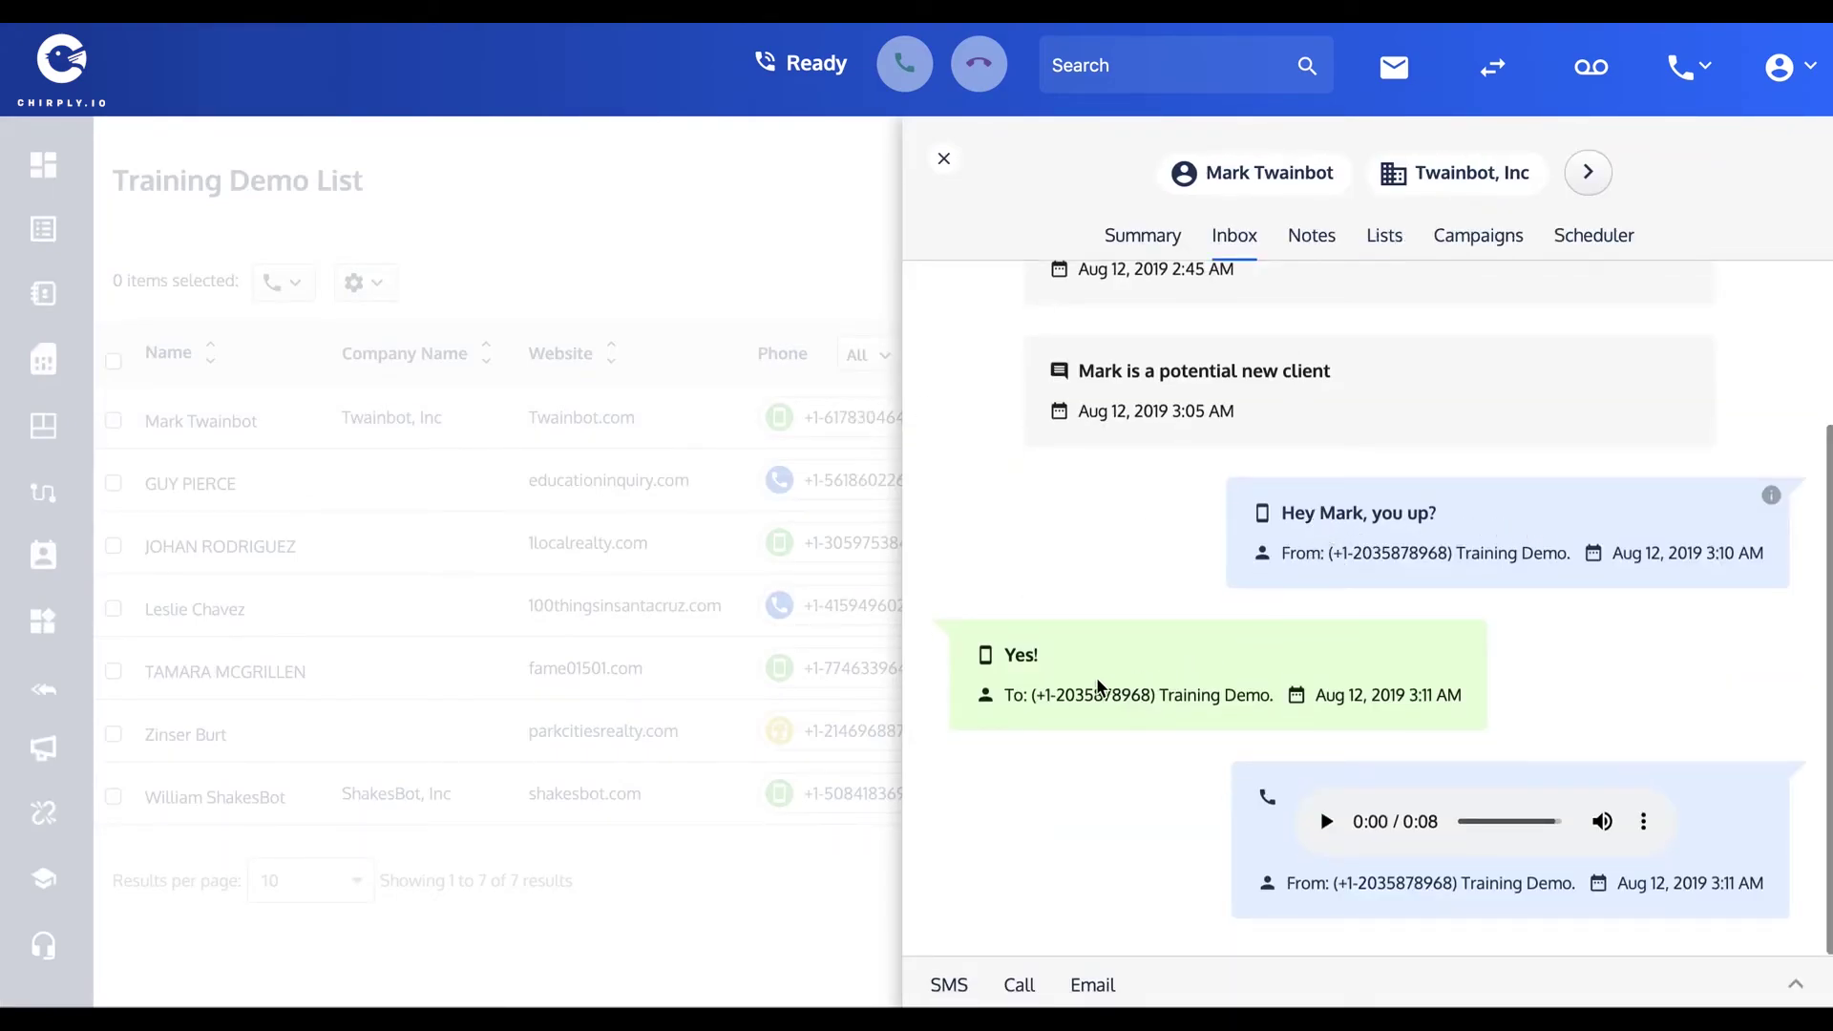
left_click_drag(1002, 655, 1068, 664)
left_click(1328, 832)
left_click(945, 158)
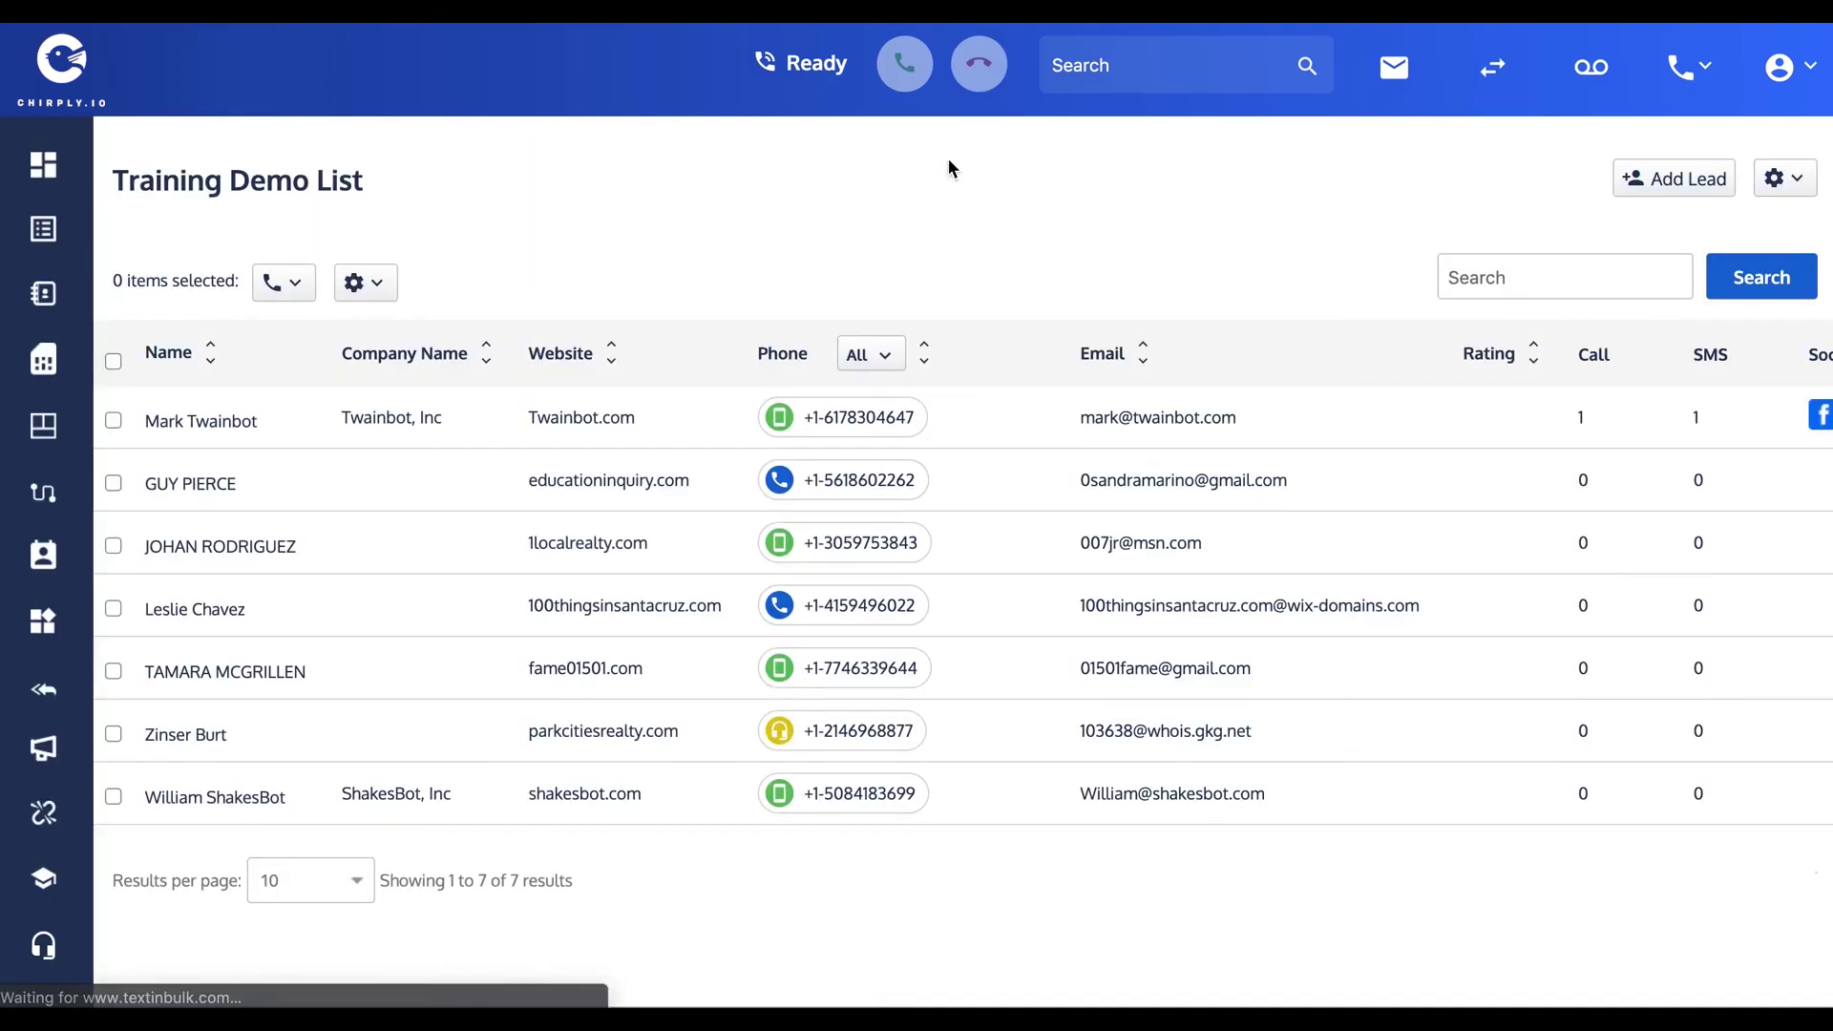